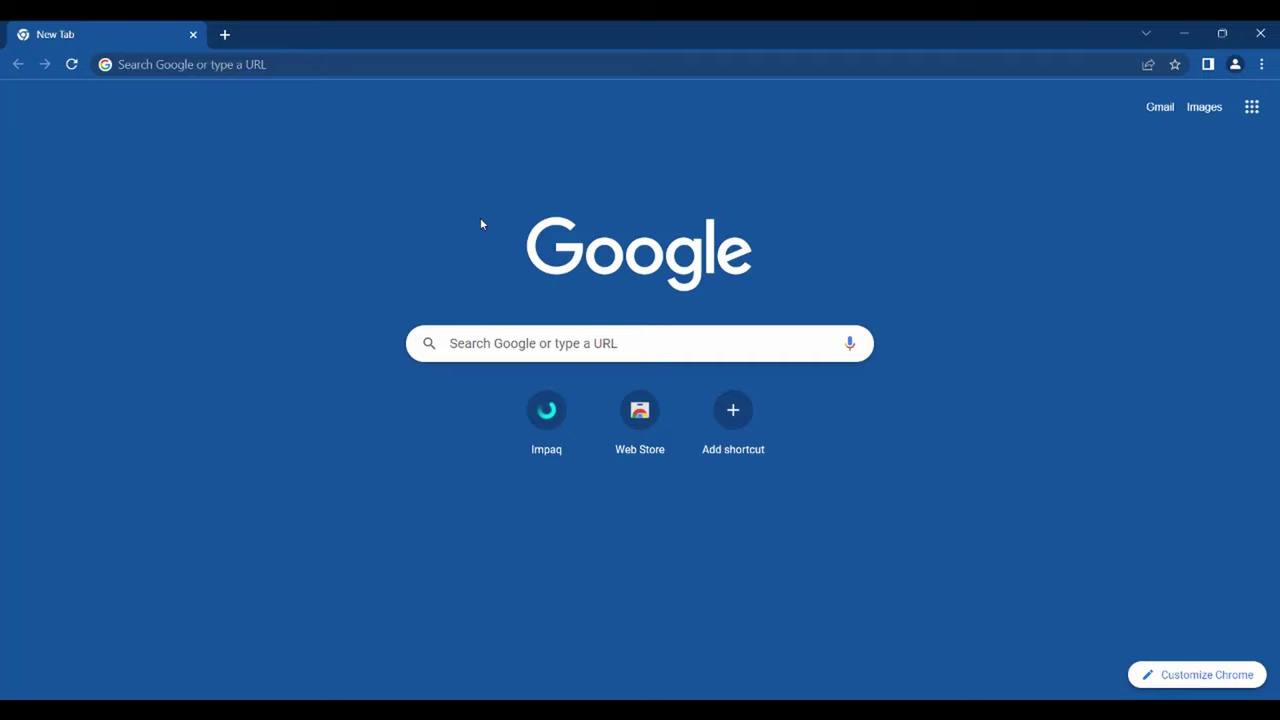
- Open impaq.co.za from the Impaq shortcut on Chrome's new tab page
{"action": "left_click", "coordinate": [412, 64]}
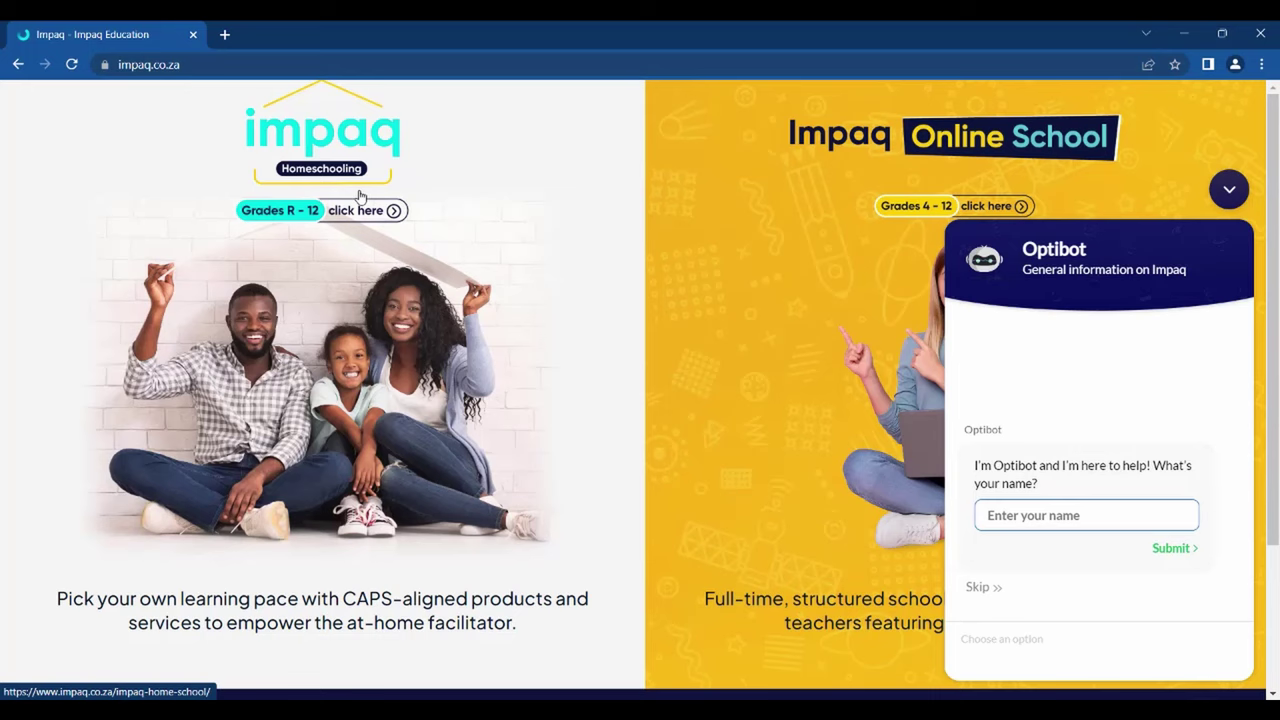
- Collapse the Optibot chat and go to the Homeschooling Grades R - 12 page
{"action": "left_click", "coordinate": [1228, 189]}
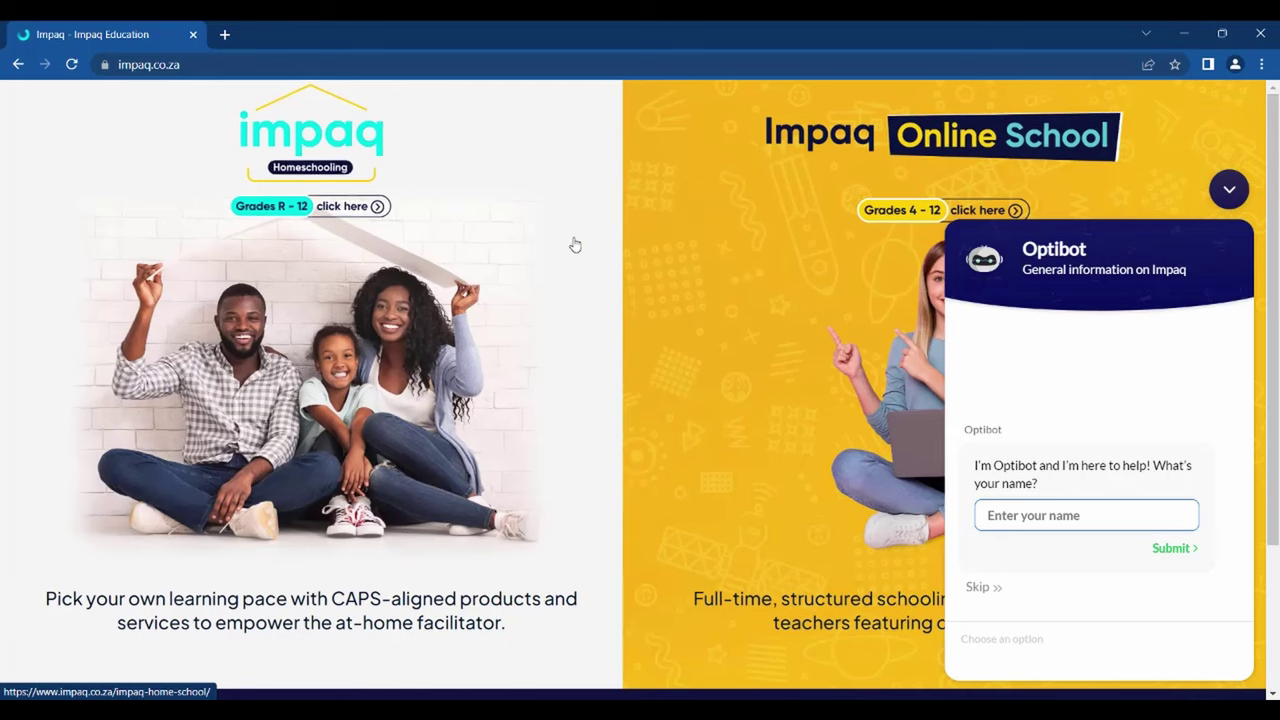
{"action": "left_click", "coordinate": [488, 234]}
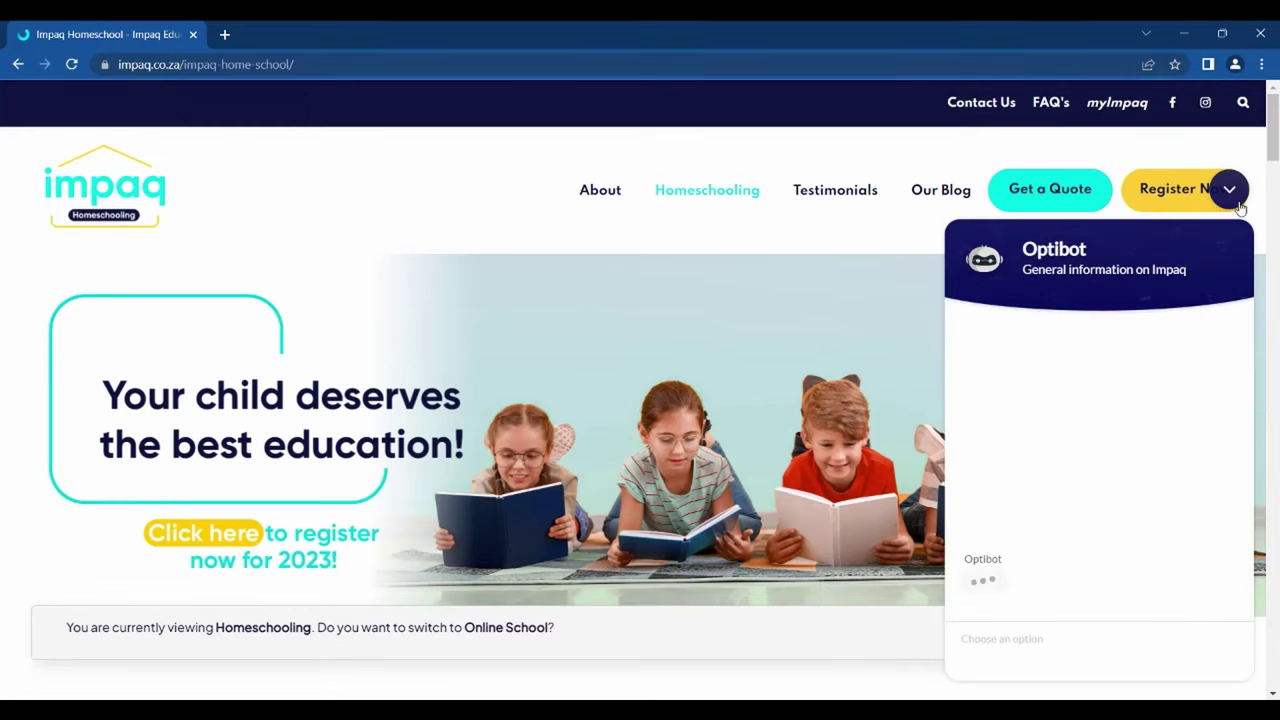
- Close the chat and the Homeschooling notice, then start the online registration with Register Now
{"action": "left_click", "coordinate": [1232, 192]}
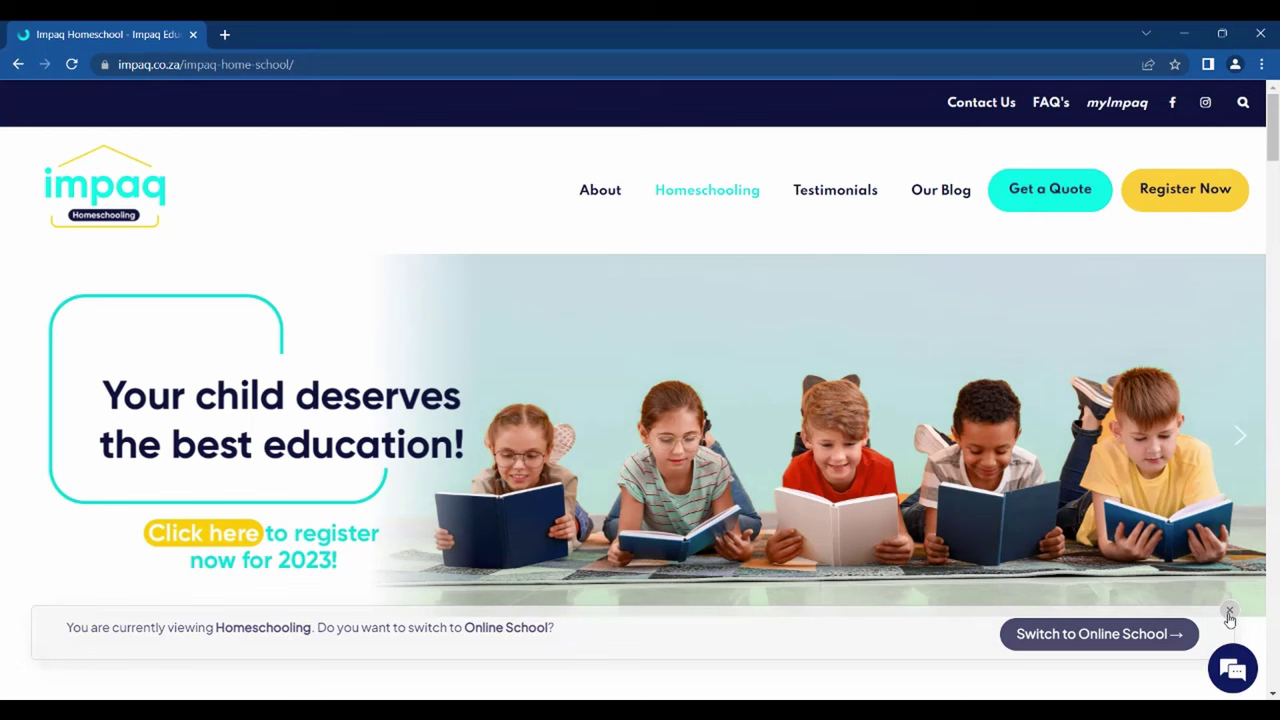
{"action": "left_click", "coordinate": [1229, 611]}
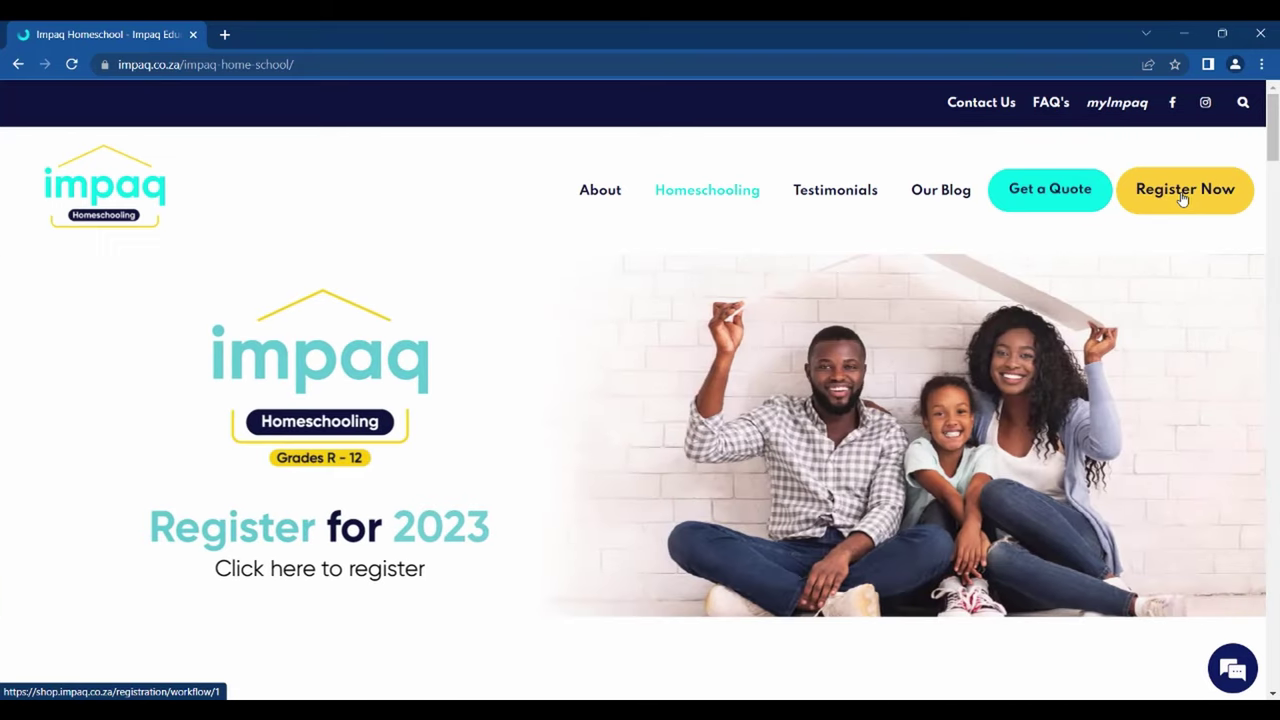
{"action": "left_click", "coordinate": [1182, 196]}
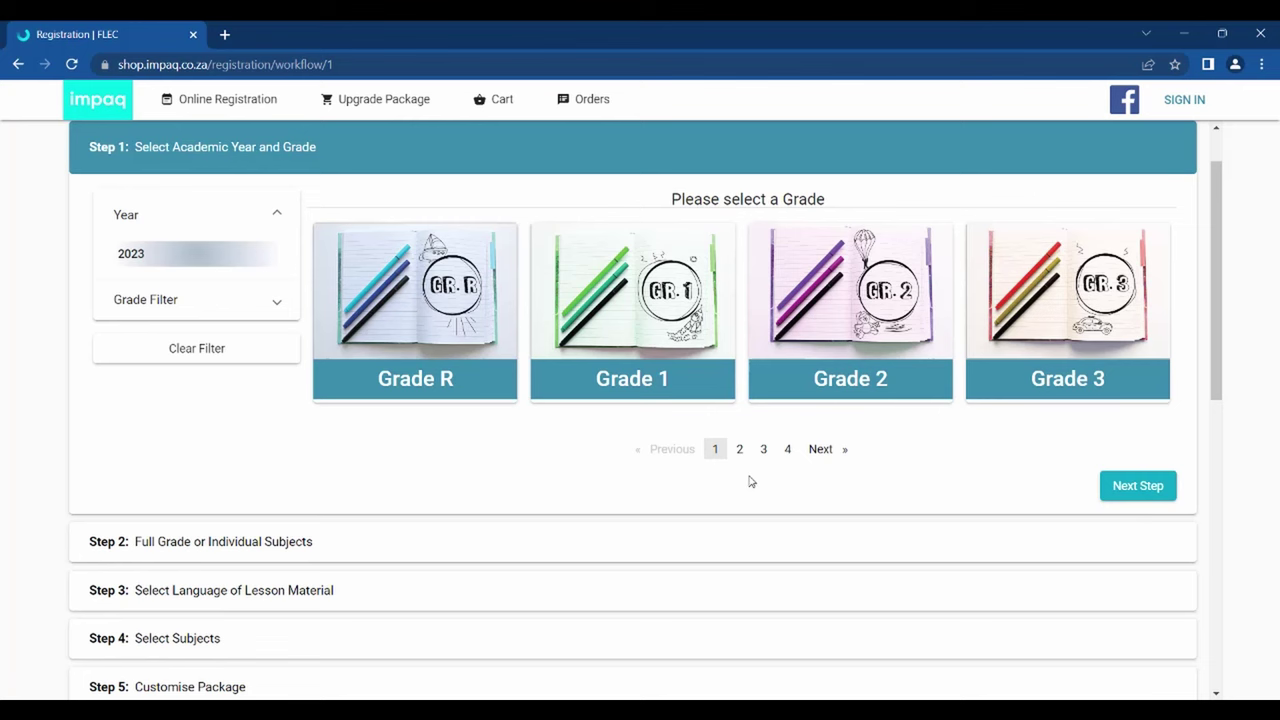
- Page forward to the Grades 8-11 cards and select Grade 10 for 2023
{"action": "left_click", "coordinate": [823, 462]}
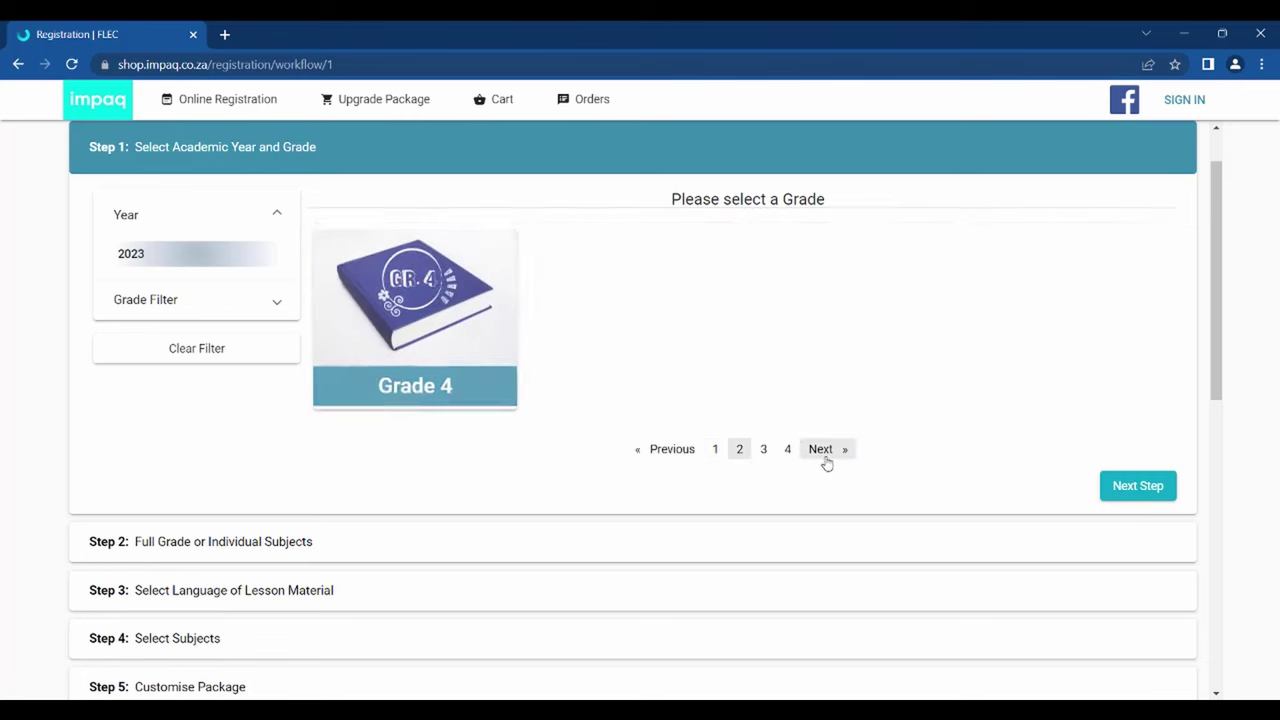
{"action": "left_click", "coordinate": [826, 463]}
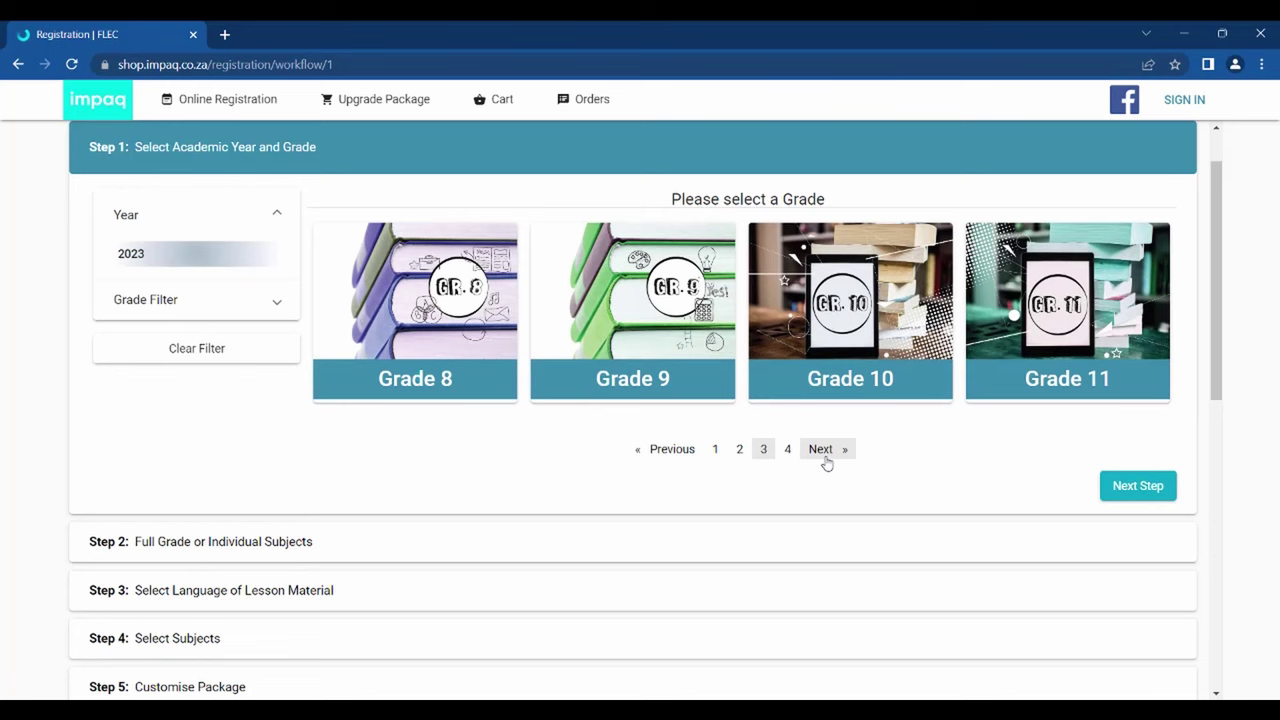
{"action": "left_click", "coordinate": [843, 390]}
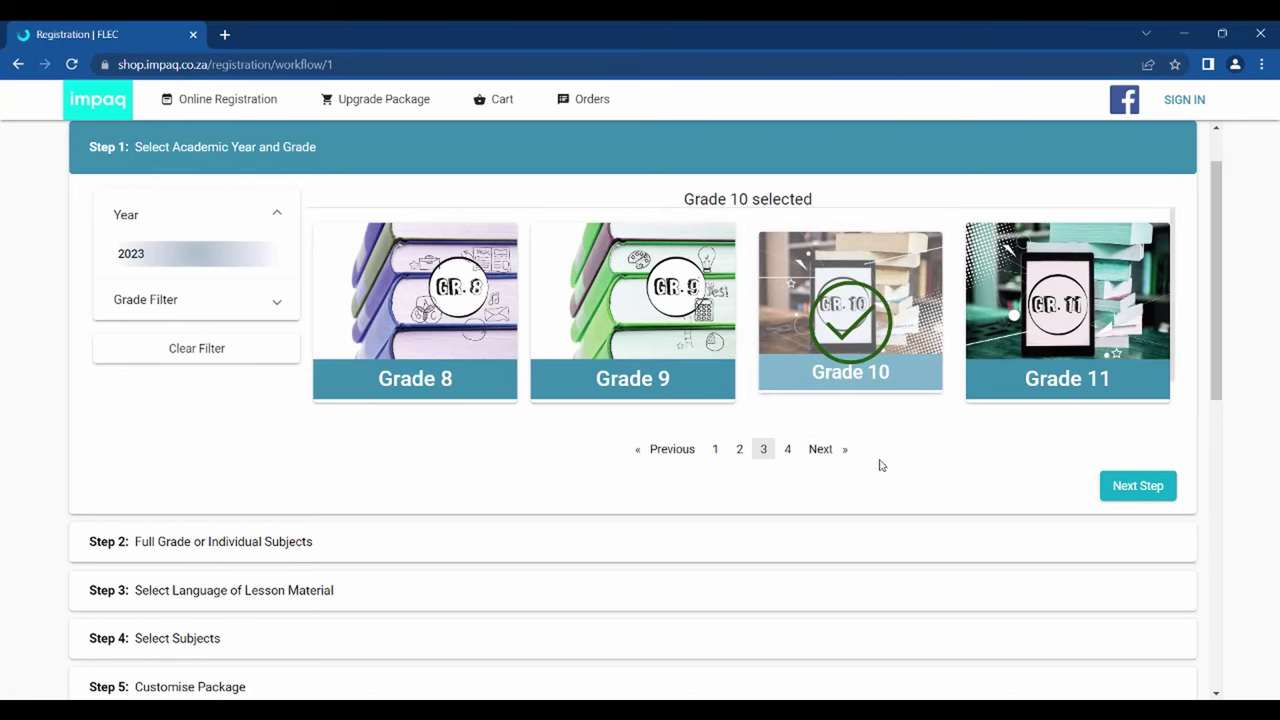
- Choose the FULL GRADE package in Step 2 and advance to the lesson-material language step
{"action": "left_click", "coordinate": [1126, 488]}
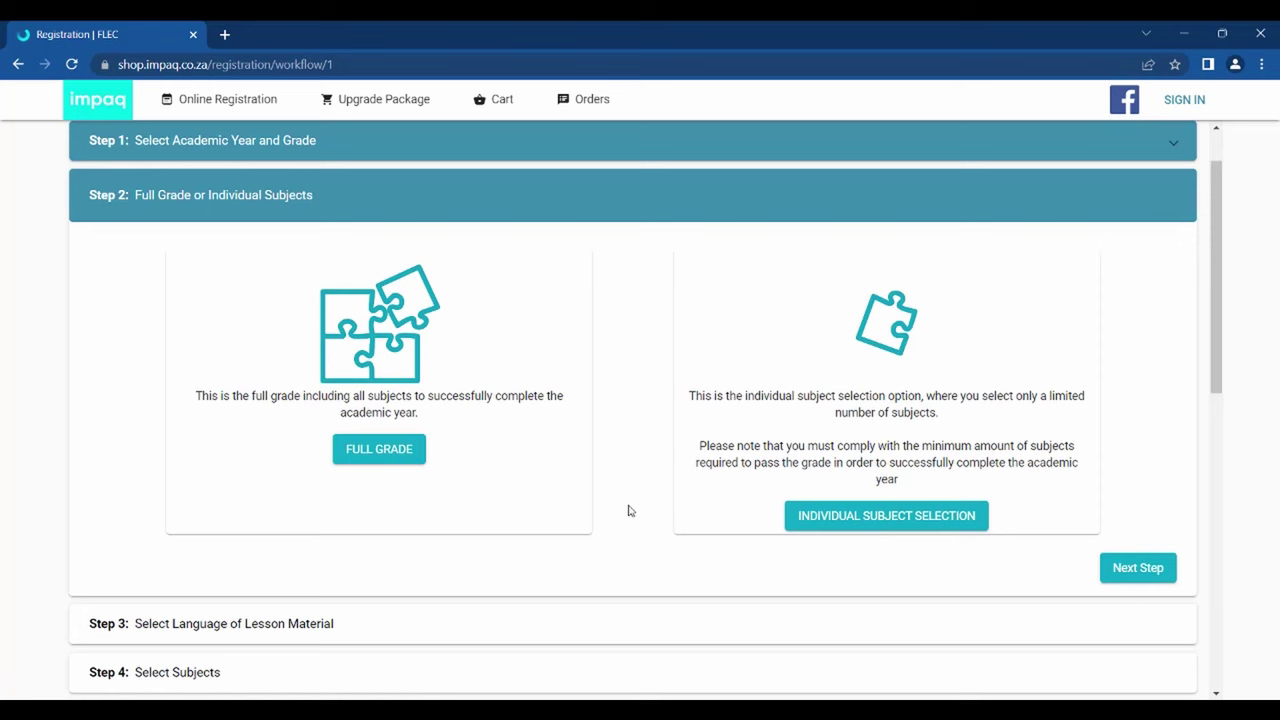
{"action": "left_click", "coordinate": [415, 455]}
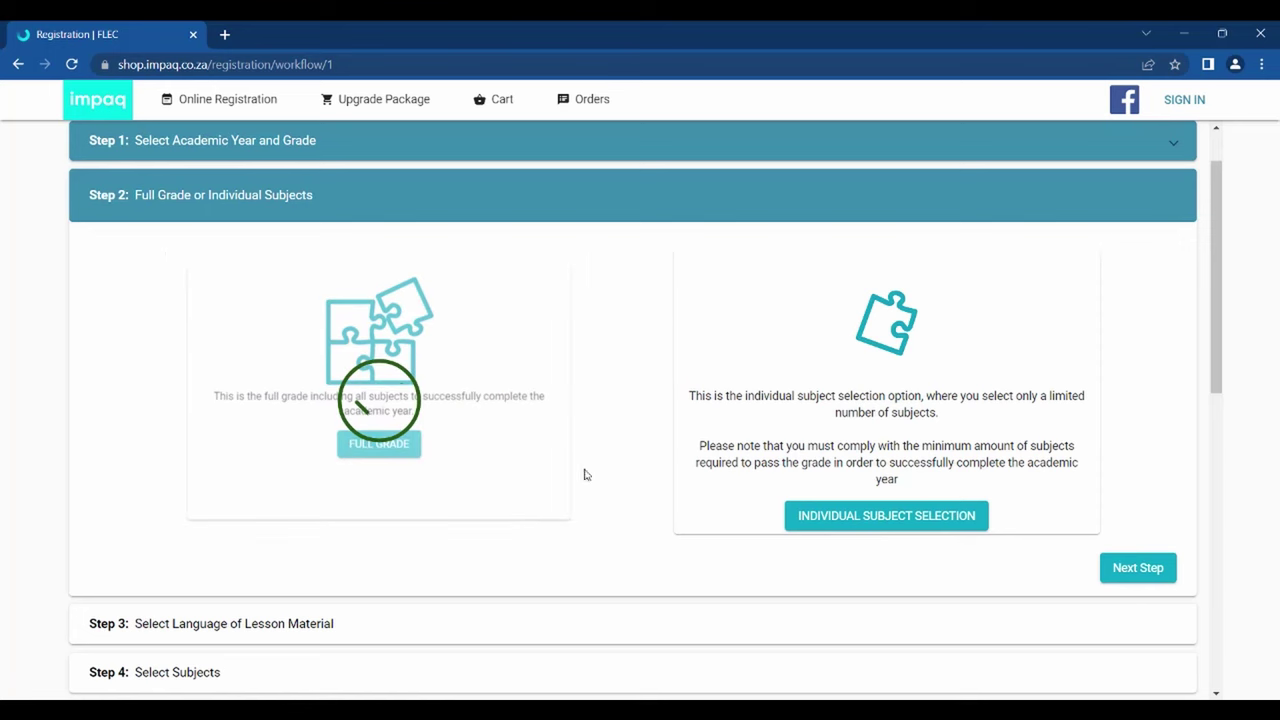
{"action": "left_click", "coordinate": [1117, 580]}
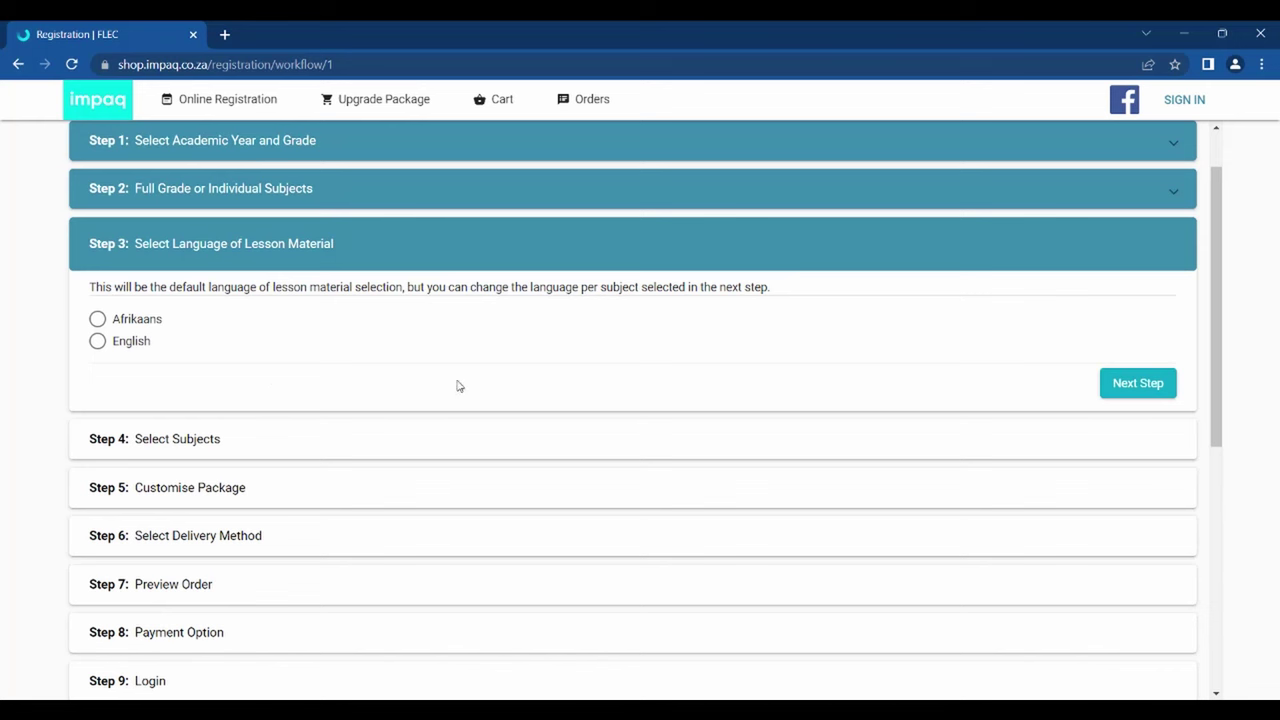
- Set English as the lesson language and tick English Home Language plus Afrikaans Addisionele Taal
{"action": "left_click", "coordinate": [130, 343]}
{"action": "left_click", "coordinate": [1116, 390]}
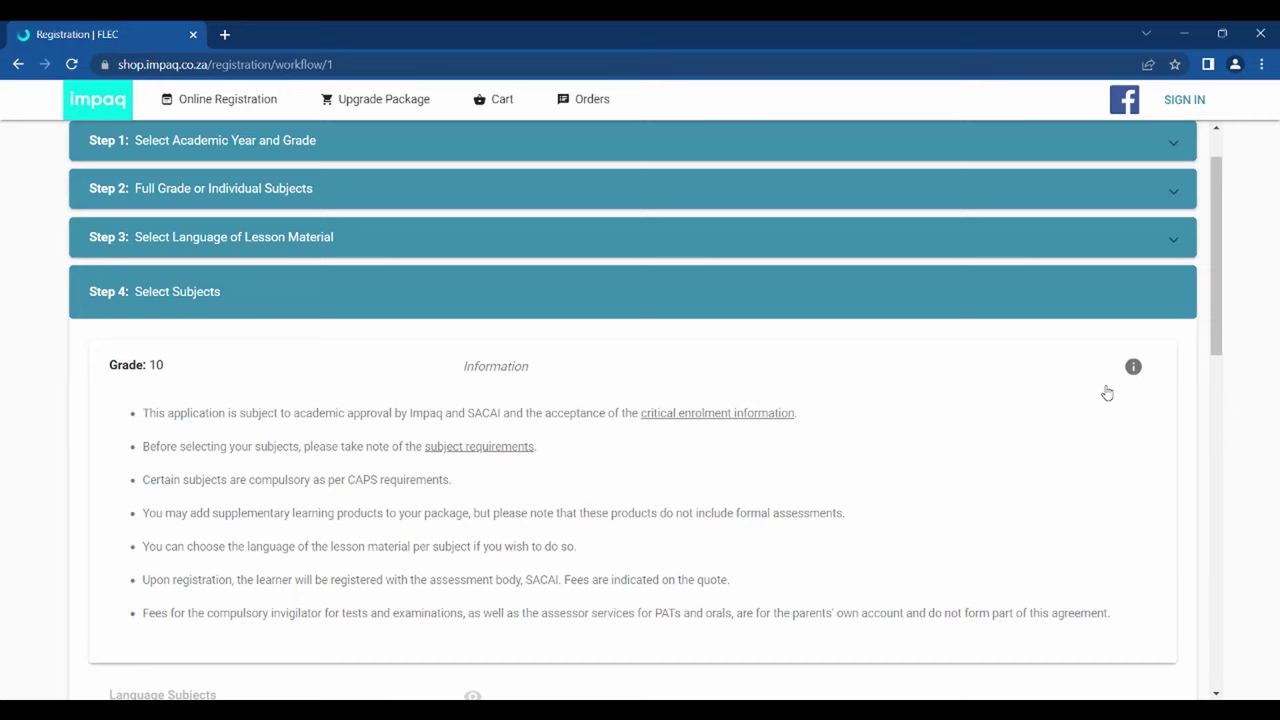
{"action": "scroll", "coordinate": [853, 432], "scroll_direction": "down", "scroll_amount": 1}
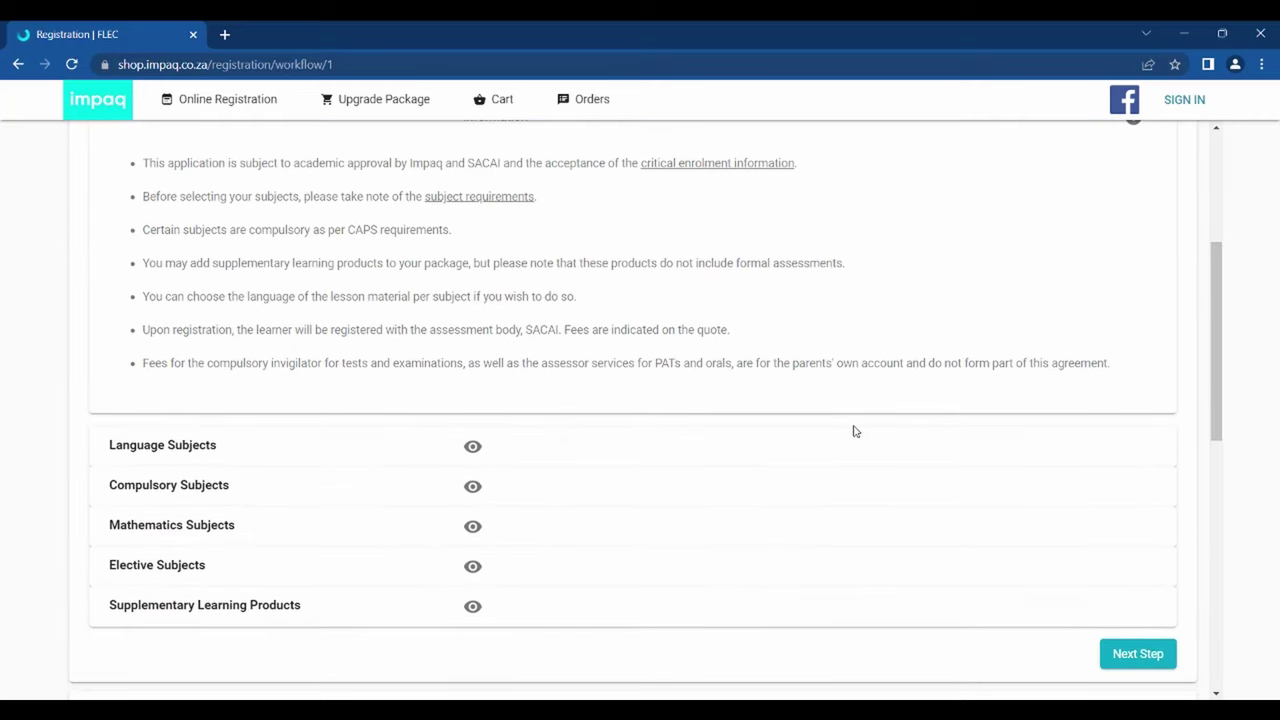
{"action": "left_click", "coordinate": [618, 448]}
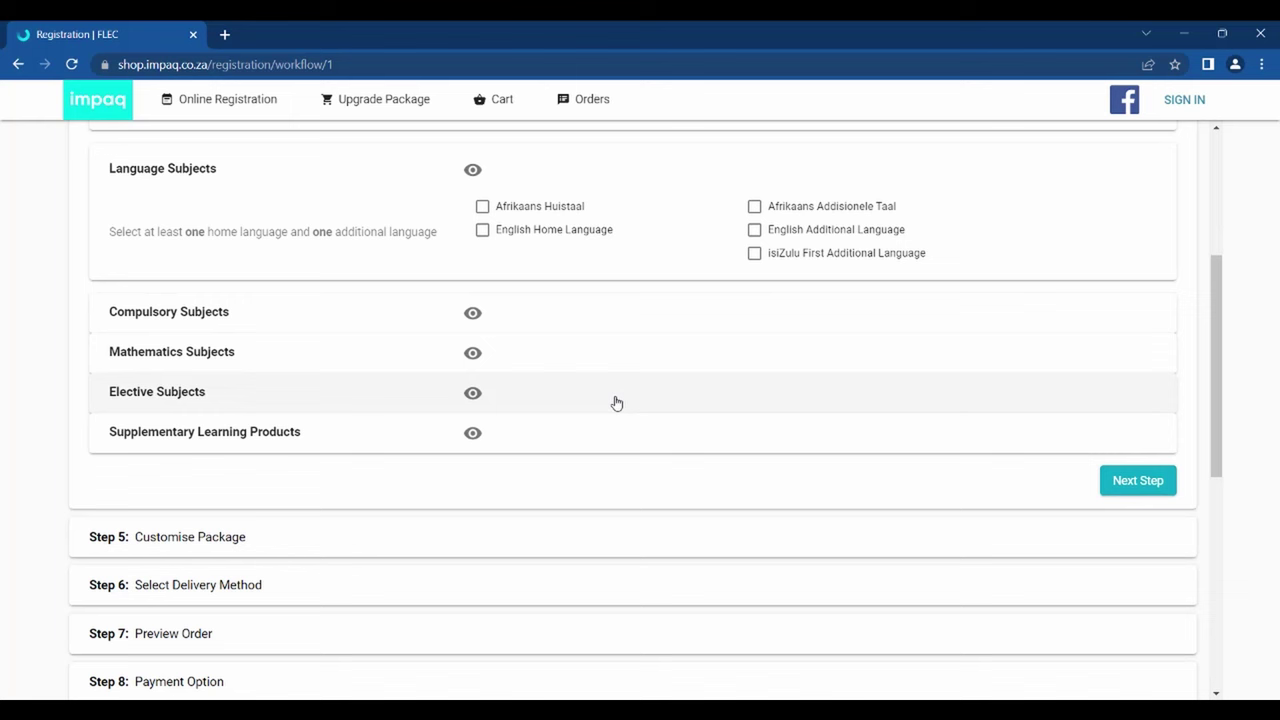
{"action": "left_click", "coordinate": [482, 231]}
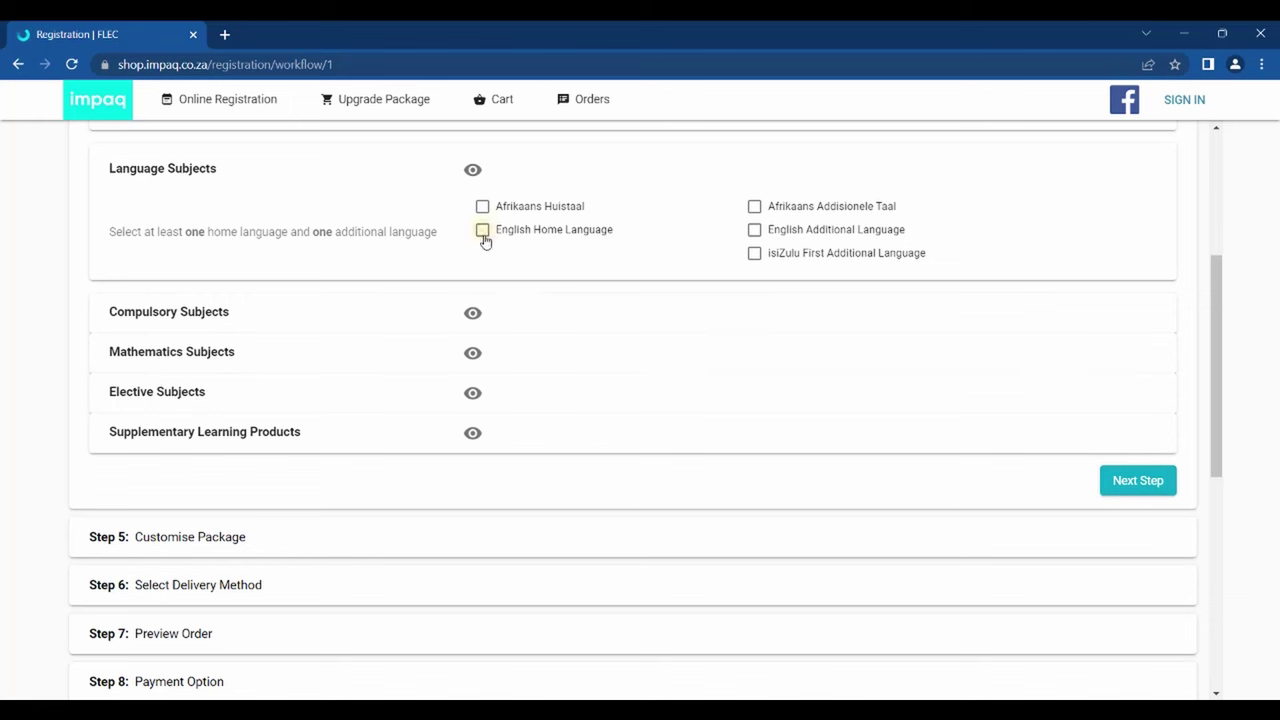
{"action": "left_click", "coordinate": [754, 207]}
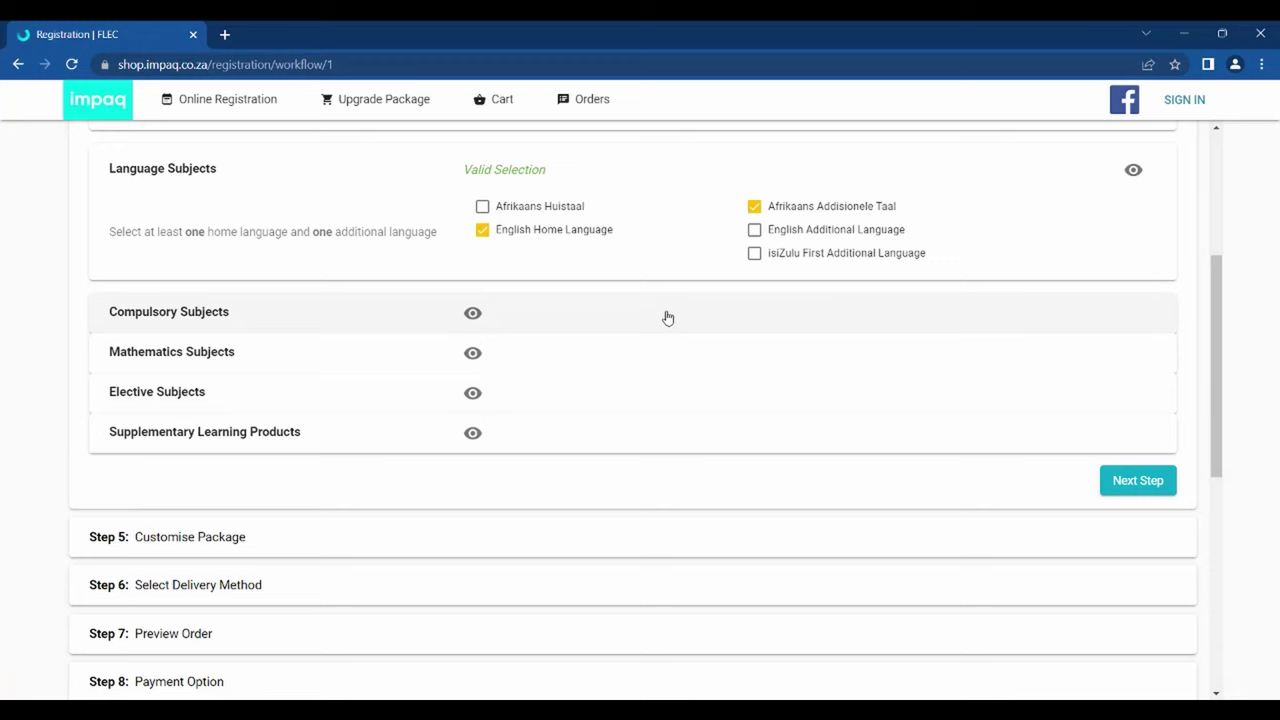
{"action": "left_click", "coordinate": [668, 318]}
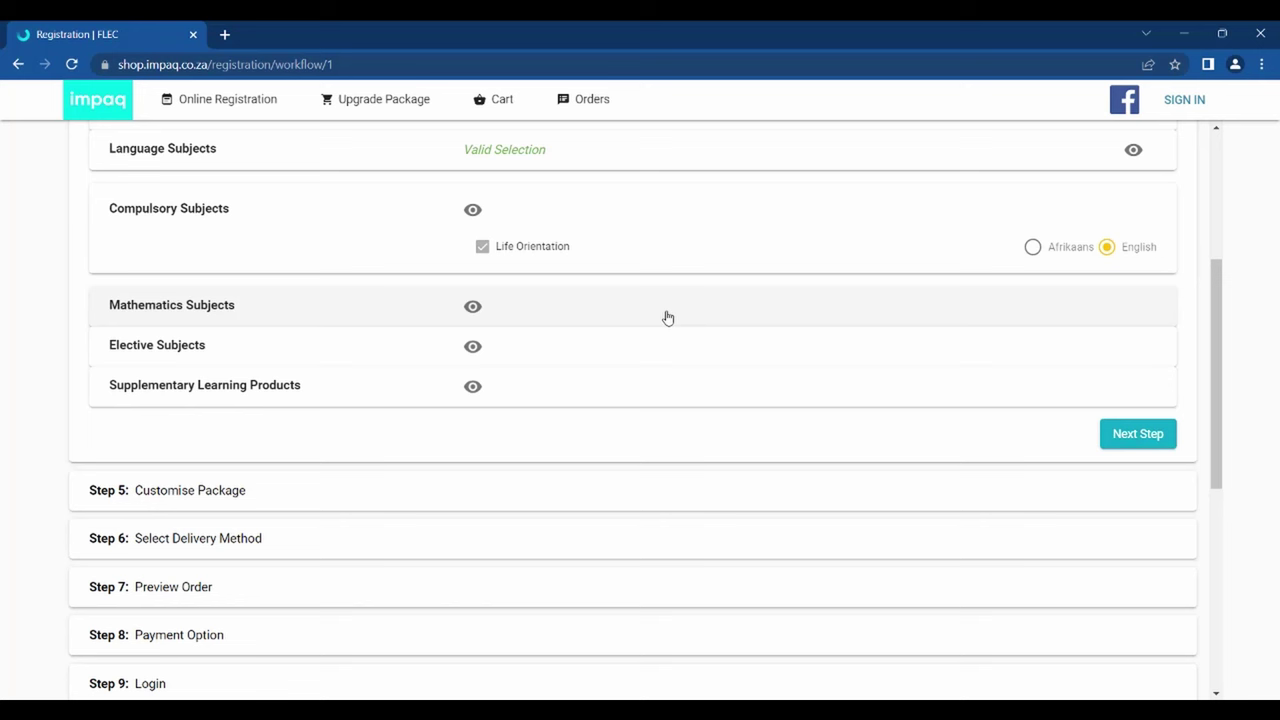
- Keep Life Orientation material in English and select Mathematics
{"action": "left_click", "coordinate": [1032, 247]}
{"action": "left_click", "coordinate": [1107, 247]}
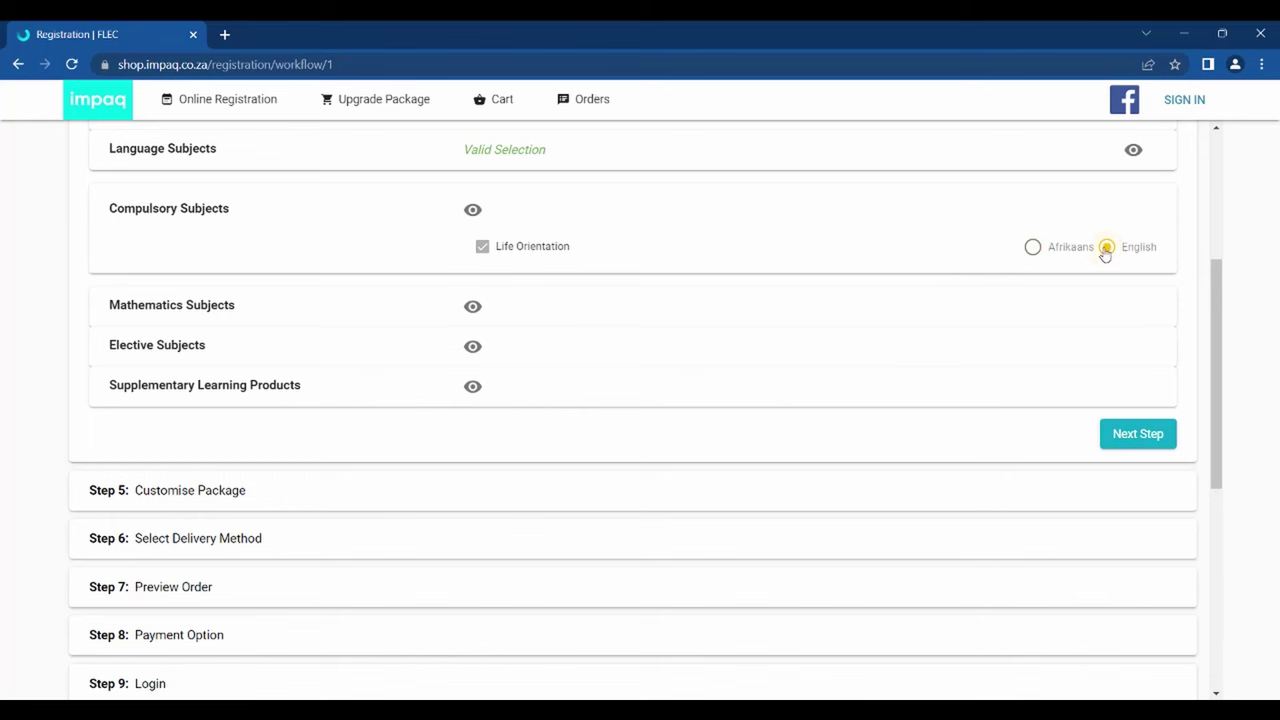
{"action": "left_click", "coordinate": [722, 328]}
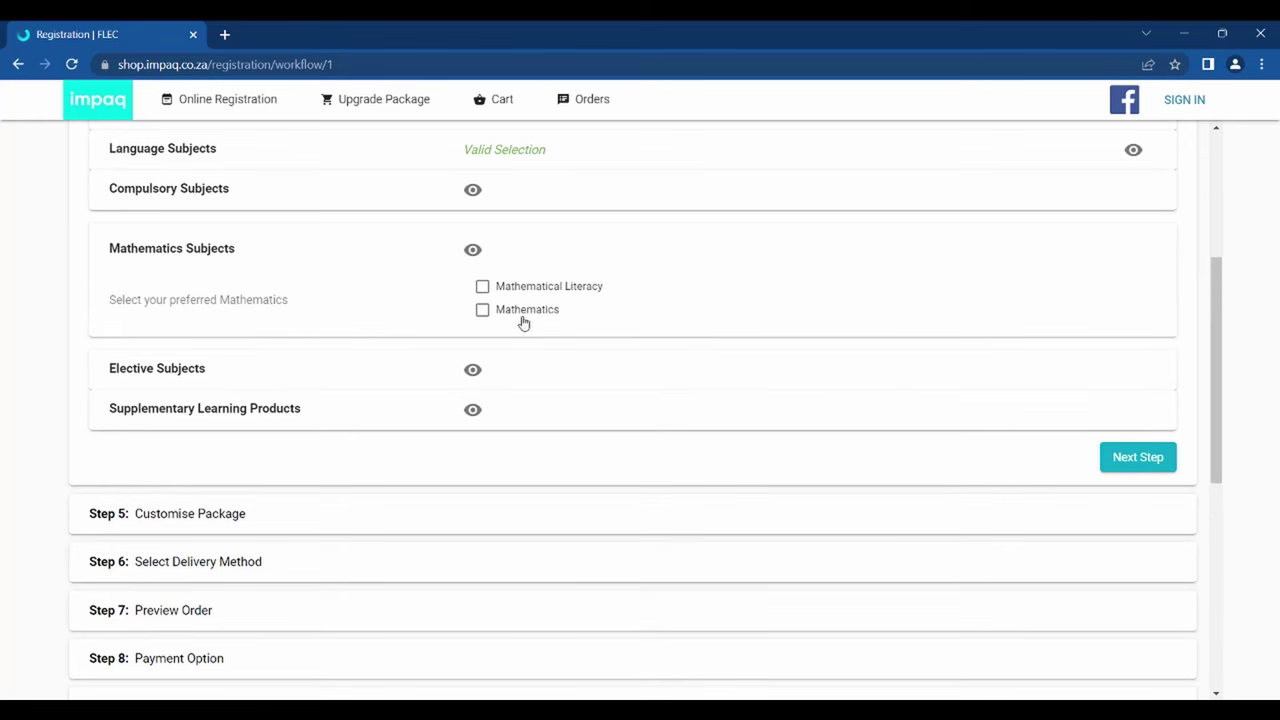
{"action": "left_click", "coordinate": [483, 312]}
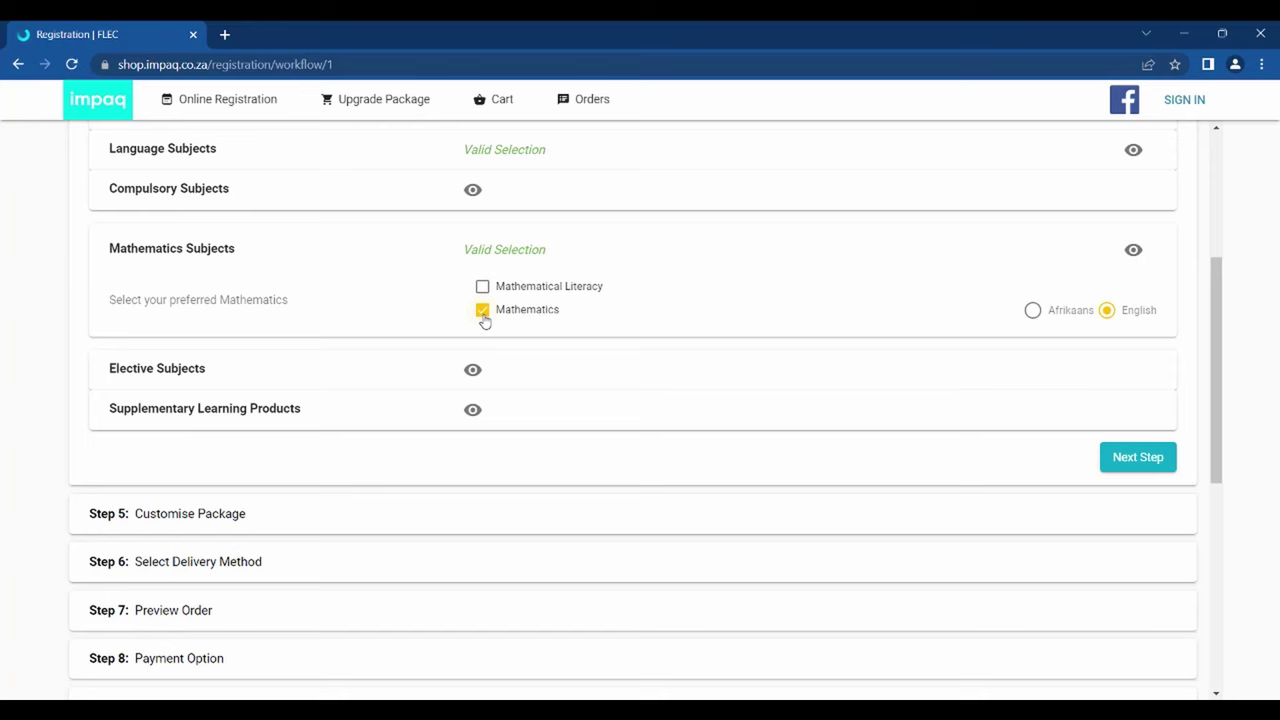
- Add Economics, Engineering Graphics and Design, and Life Sciences as electives
{"action": "left_click", "coordinate": [487, 370]}
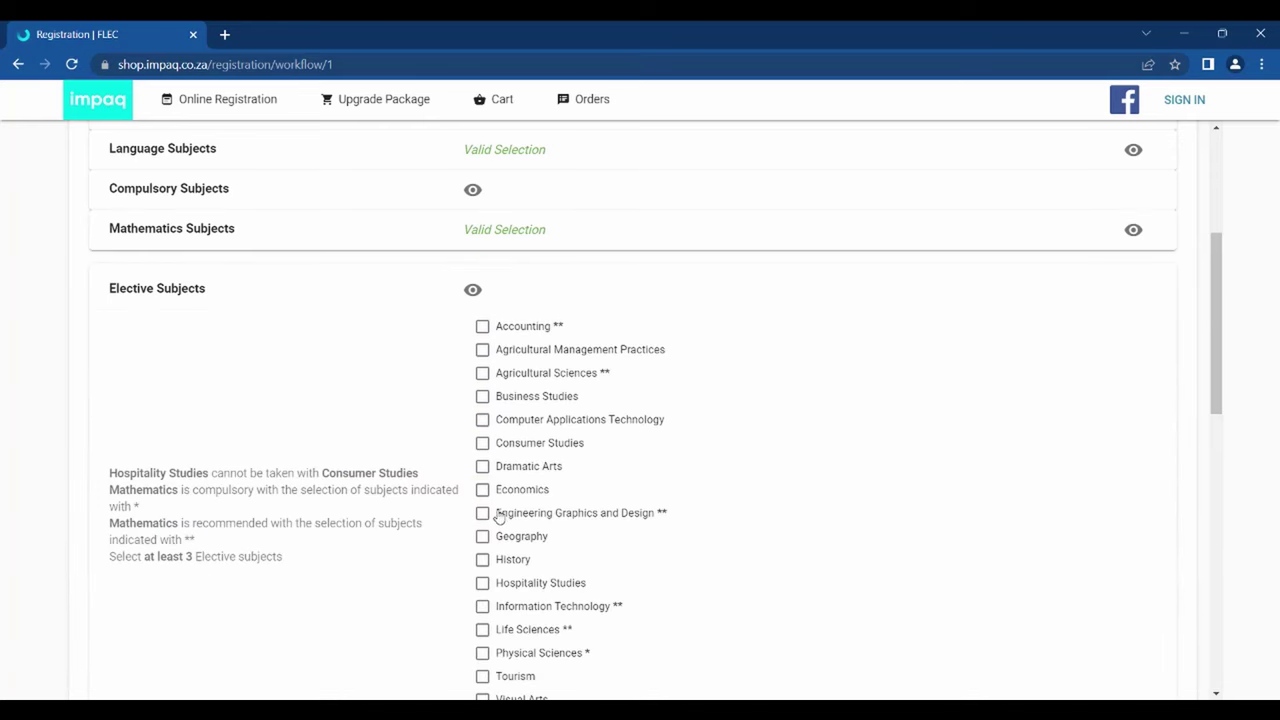
{"action": "left_click", "coordinate": [484, 490]}
{"action": "left_click", "coordinate": [483, 513]}
{"action": "scroll", "coordinate": [480, 560], "scroll_direction": "down", "scroll_amount": 1}
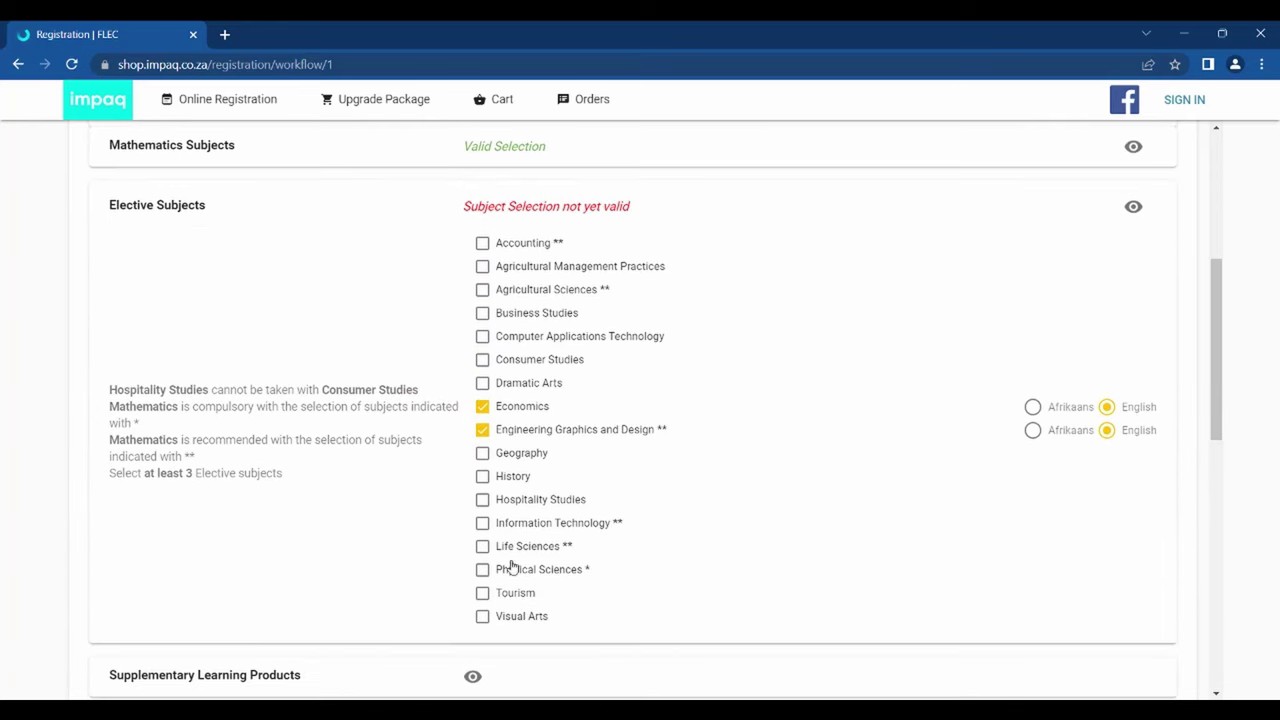
{"action": "left_click", "coordinate": [483, 546]}
{"action": "scroll", "coordinate": [583, 551], "scroll_direction": "down", "scroll_amount": 2}
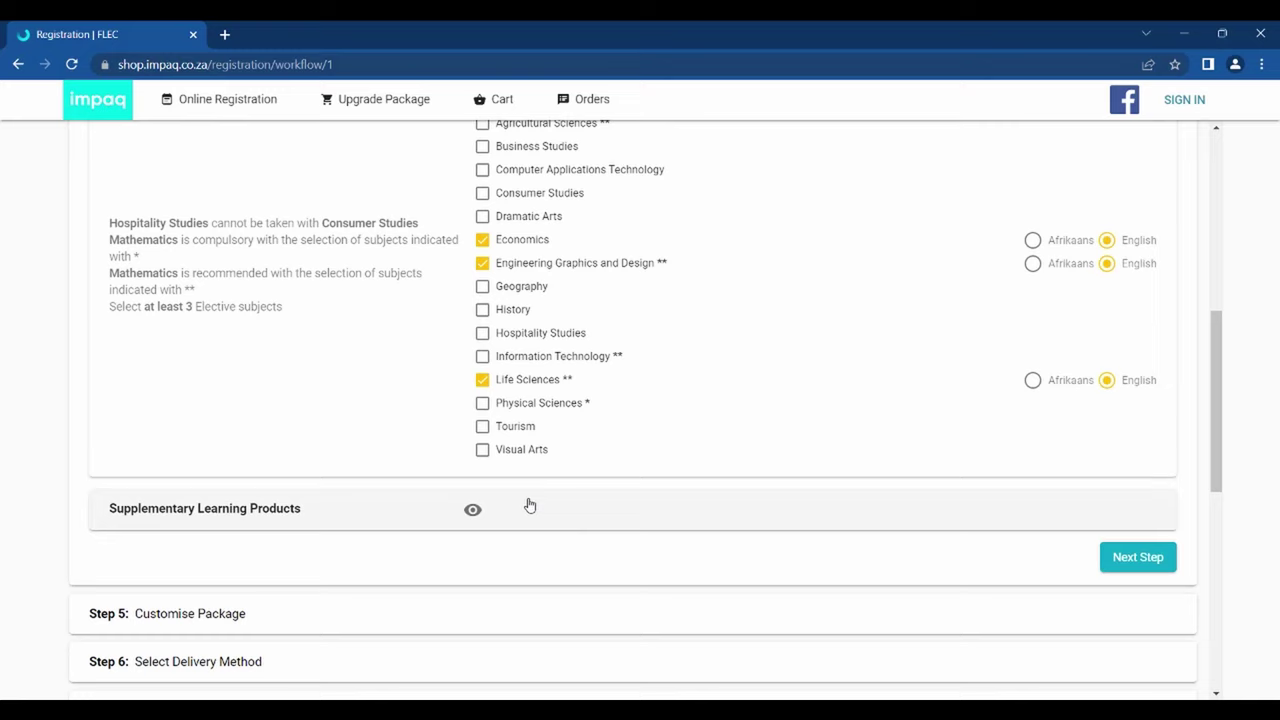
{"action": "left_click", "coordinate": [530, 508]}
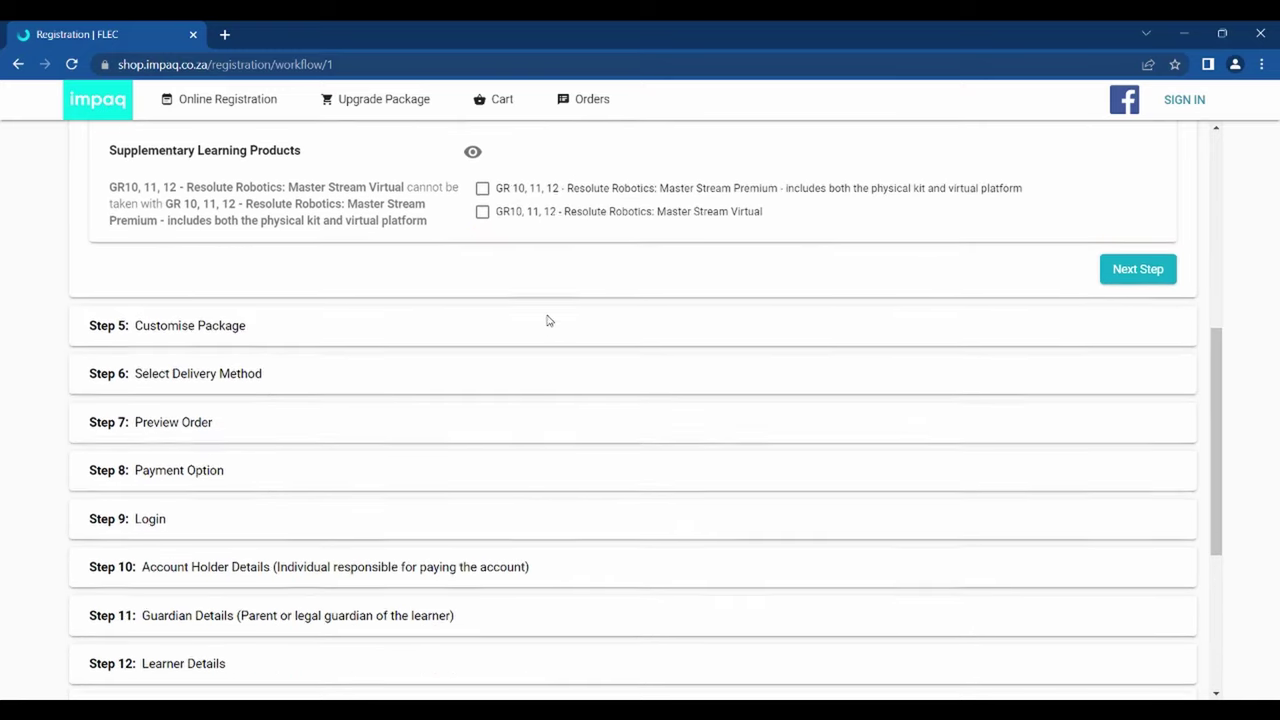
{"action": "scroll", "coordinate": [548, 320], "scroll_direction": "up", "scroll_amount": 1}
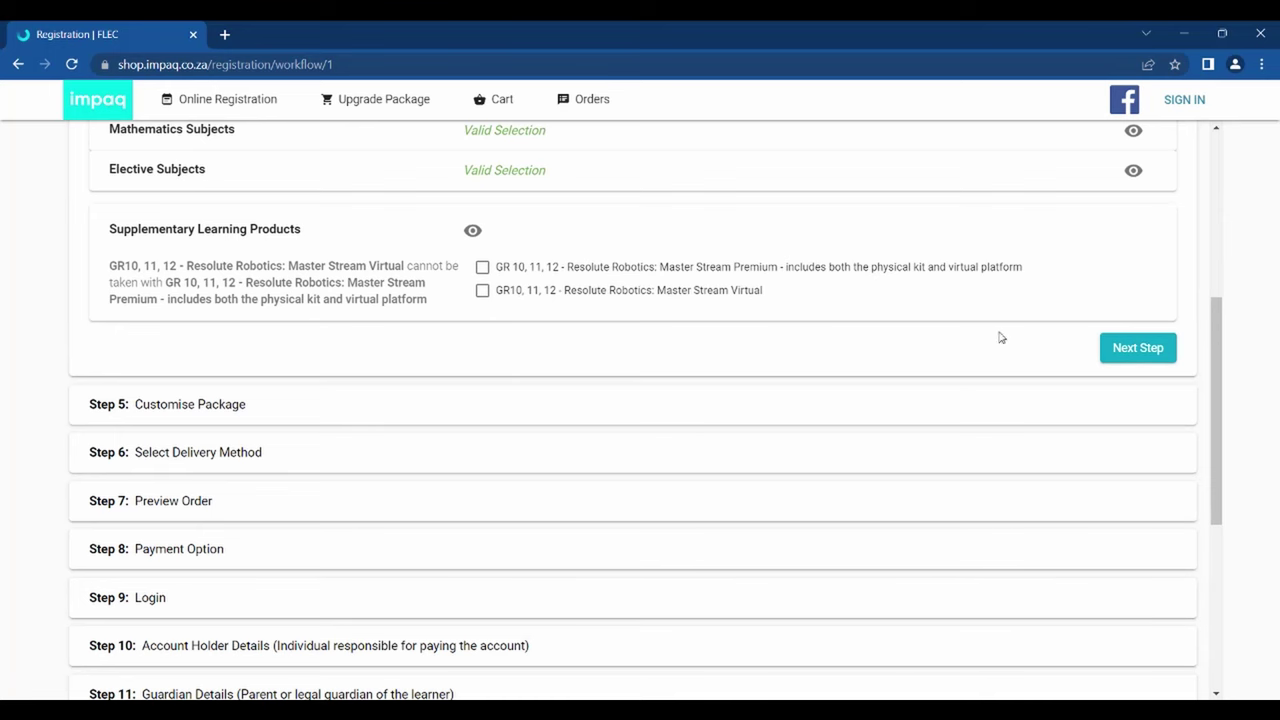
- In Step 5, keep hard-copy facilitator guides and learning material, then continue to delivery
{"action": "left_click", "coordinate": [1132, 355]}
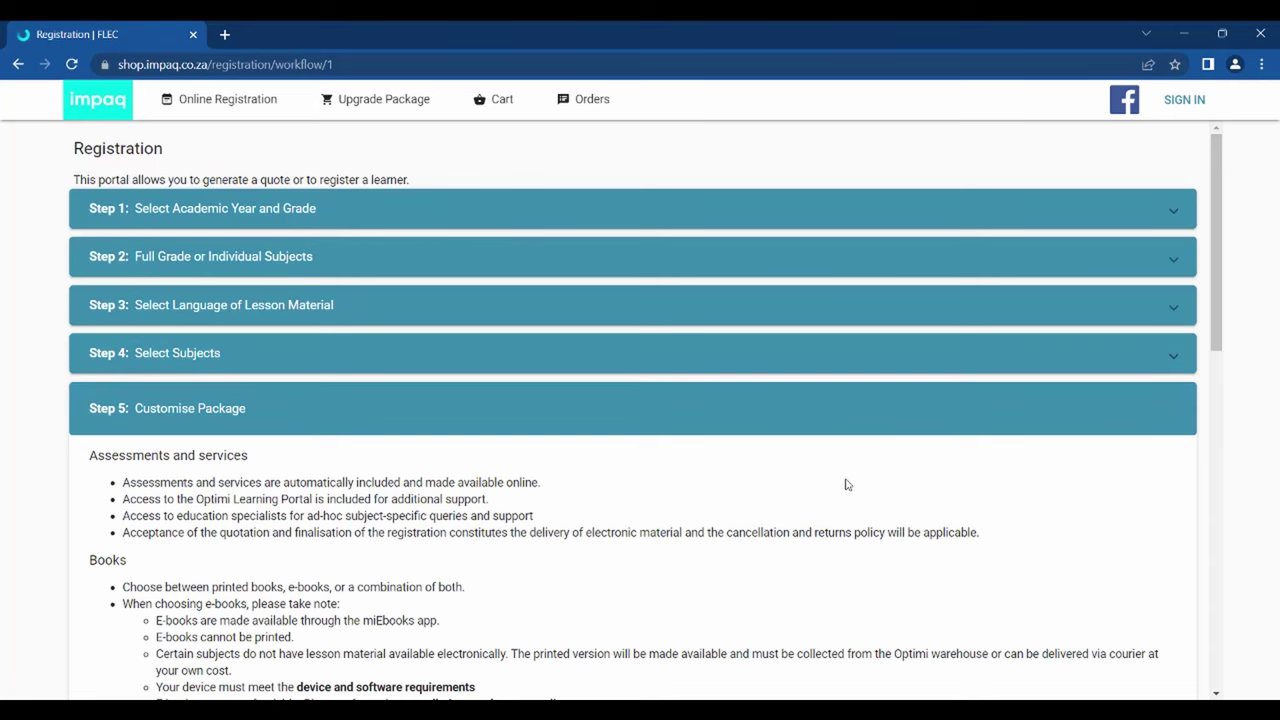
{"action": "scroll", "coordinate": [845, 484], "scroll_direction": "down", "scroll_amount": 1}
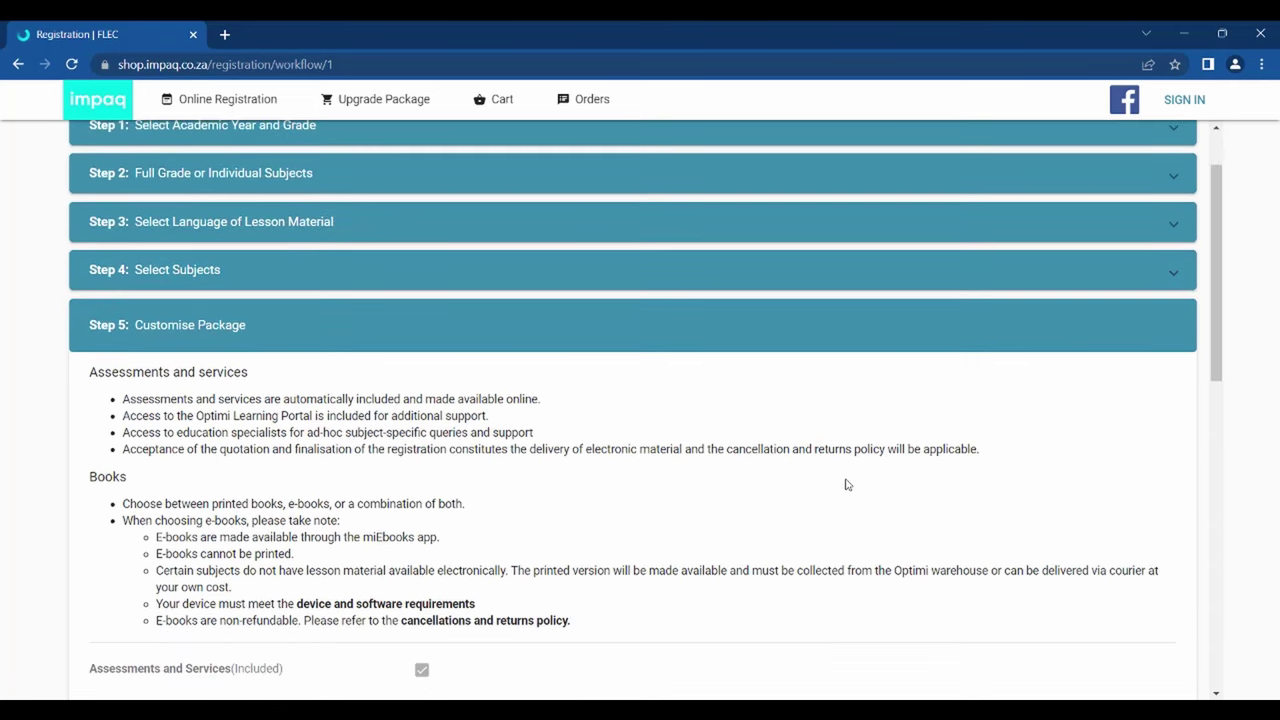
{"action": "scroll", "coordinate": [845, 484], "scroll_direction": "down", "scroll_amount": 1}
{"action": "scroll", "coordinate": [845, 484], "scroll_direction": "down", "scroll_amount": 1}
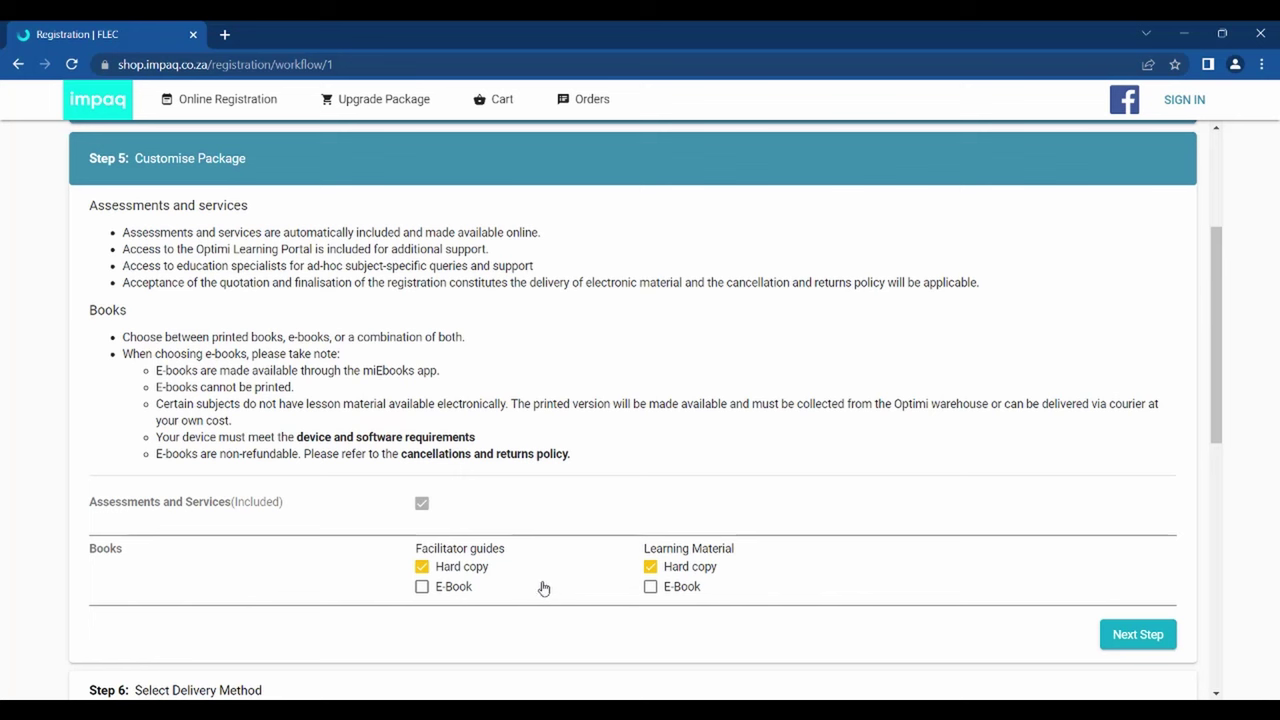
{"action": "left_click", "coordinate": [423, 566]}
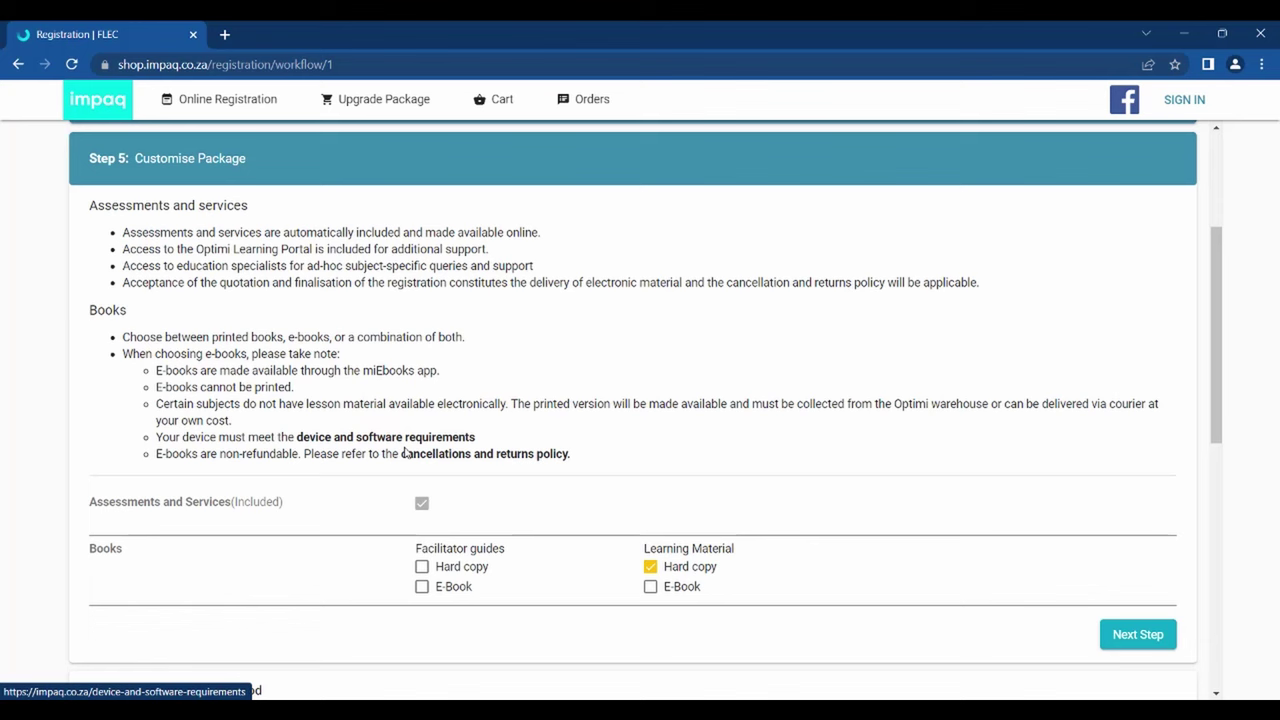
{"action": "left_click", "coordinate": [422, 567]}
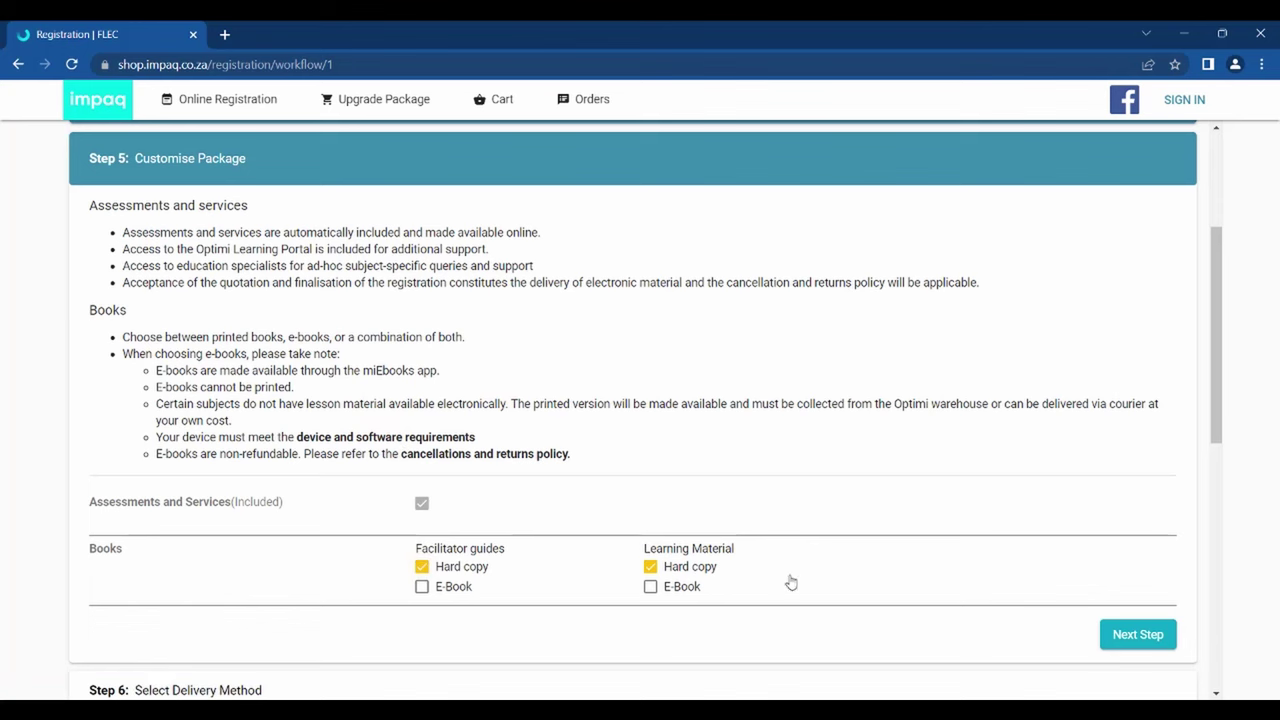
{"action": "left_click", "coordinate": [1136, 635]}
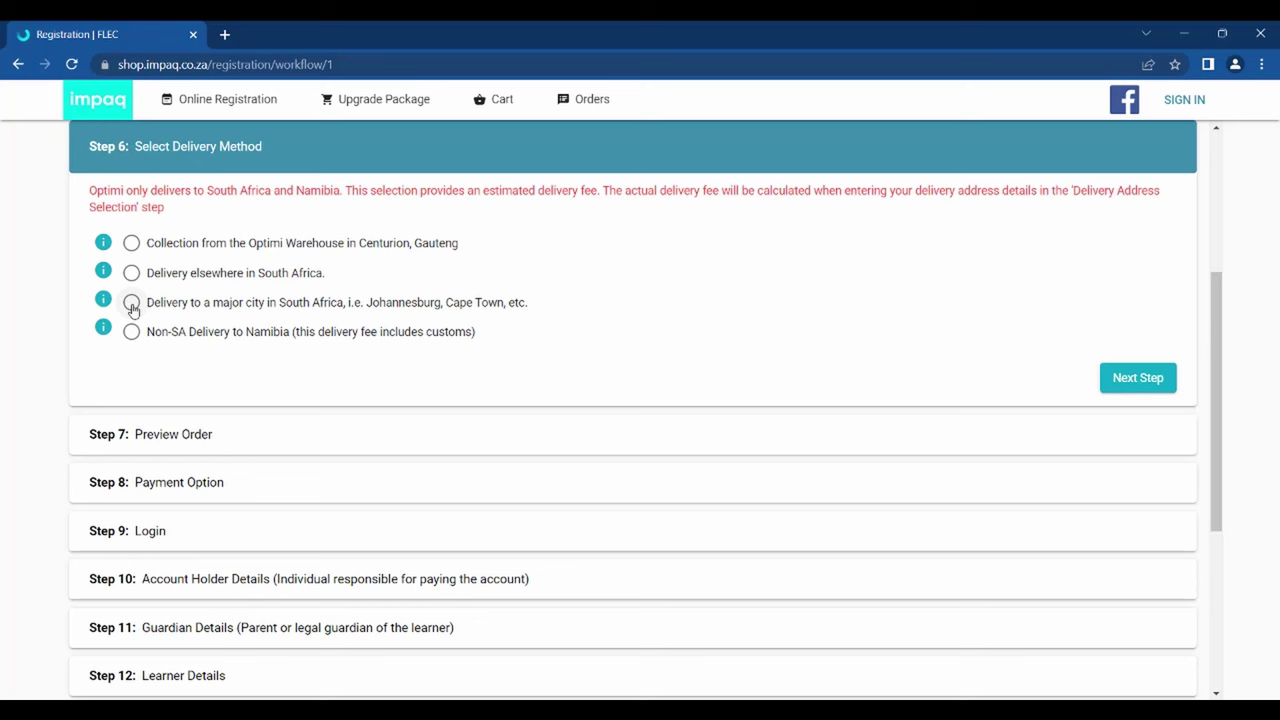
- Select delivery to a major city in South Africa and continue to the order preview
{"action": "left_click", "coordinate": [132, 305]}
{"action": "left_click", "coordinate": [1127, 388]}
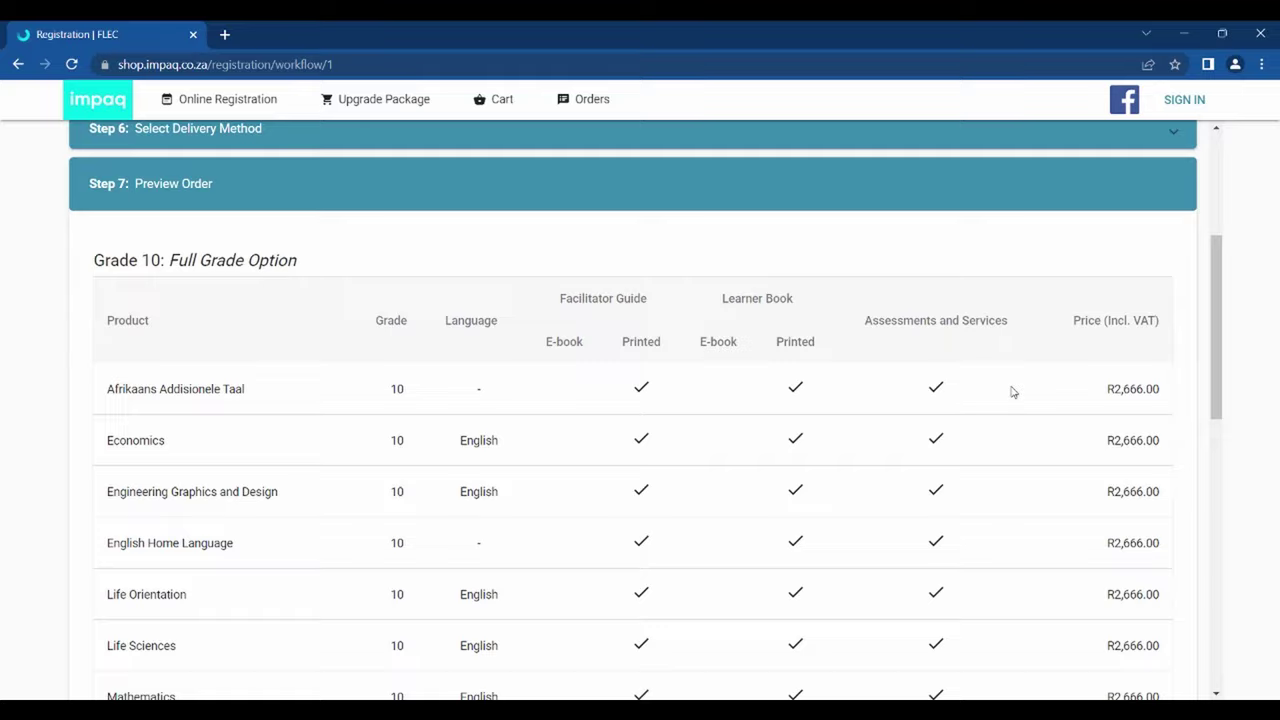
- Review the Step 7 order down to the R18,862.00 total and continue to payment options
{"action": "scroll", "coordinate": [1012, 392], "scroll_direction": "down", "scroll_amount": 1}
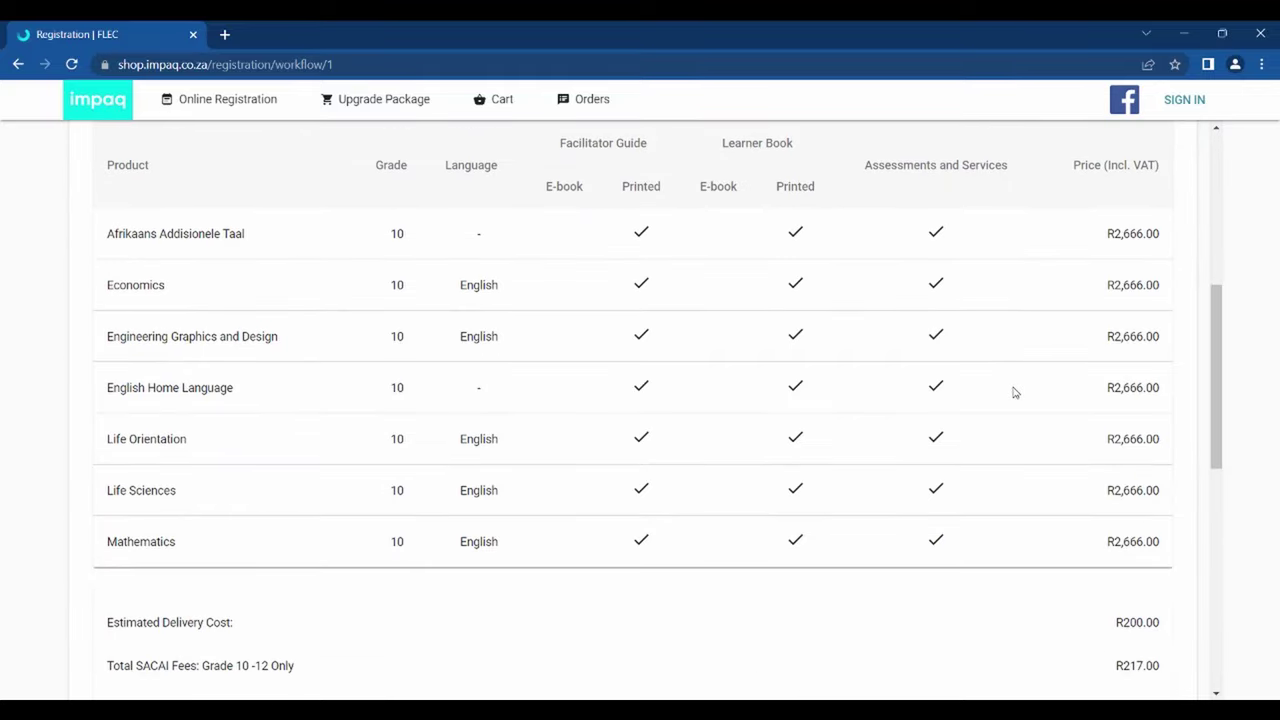
{"action": "scroll", "coordinate": [1013, 392], "scroll_direction": "down", "scroll_amount": 1}
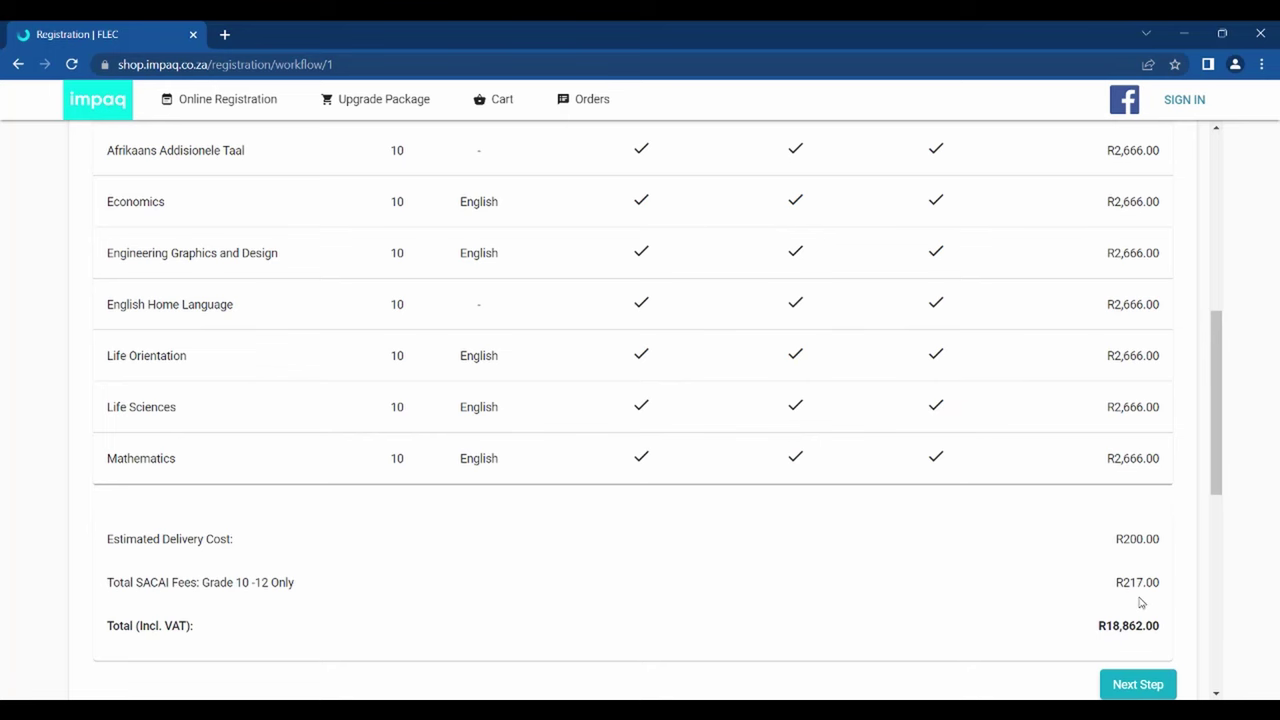
{"action": "scroll", "coordinate": [1136, 614], "scroll_direction": "down", "scroll_amount": 1}
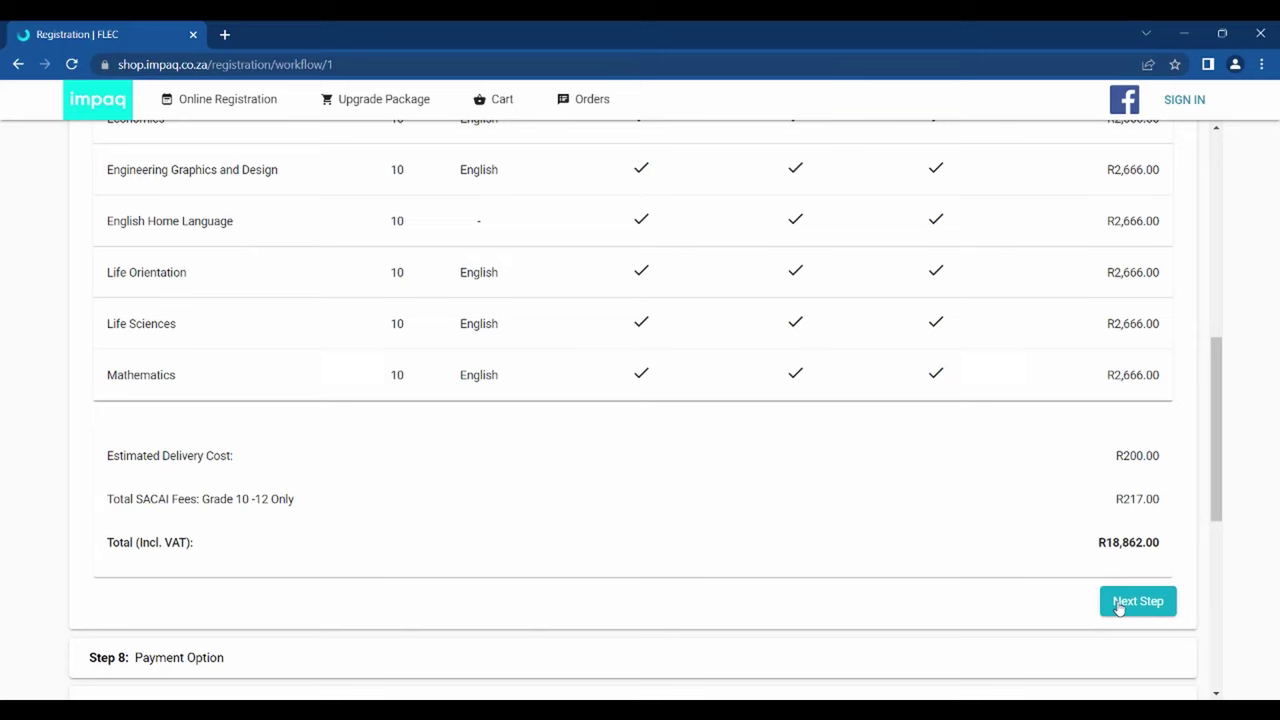
{"action": "left_click", "coordinate": [1118, 606]}
- Select the Once-off payment card with its 10% discount and proceed to Step 9
{"action": "scroll", "coordinate": [1011, 540], "scroll_direction": "down", "scroll_amount": 1}
{"action": "scroll", "coordinate": [1014, 542], "scroll_direction": "down", "scroll_amount": 3}
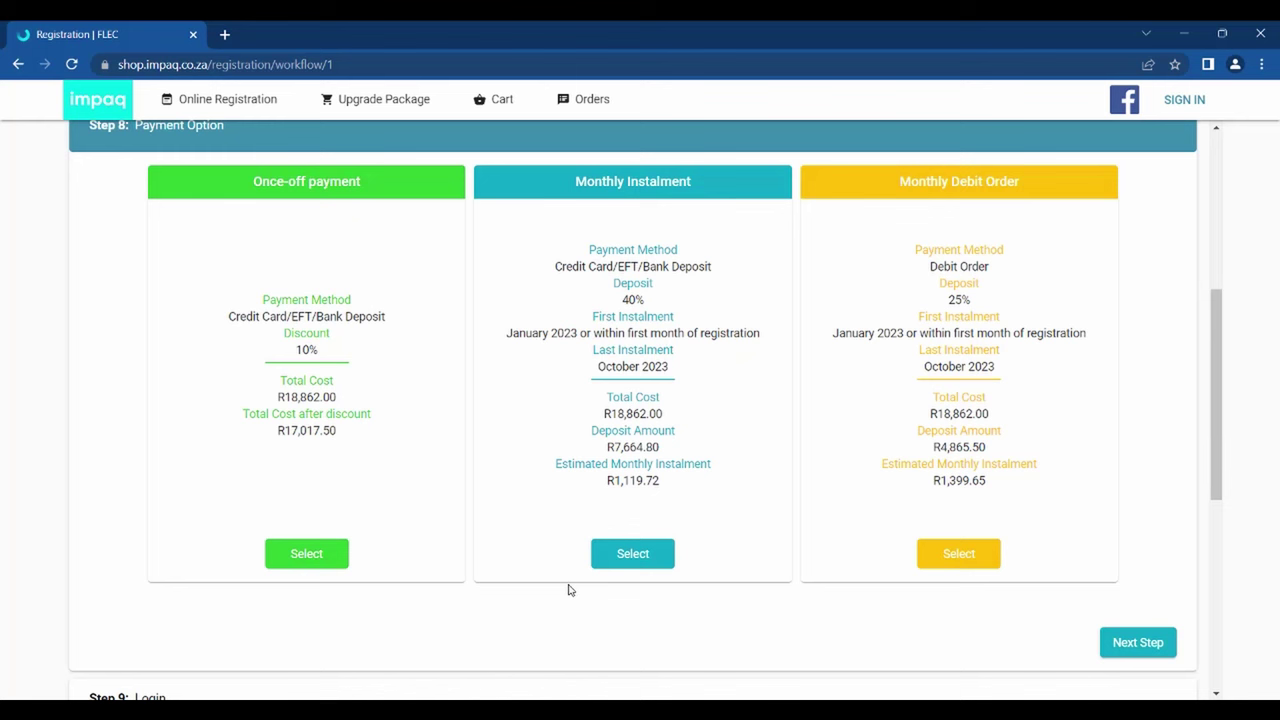
{"action": "left_click", "coordinate": [409, 540]}
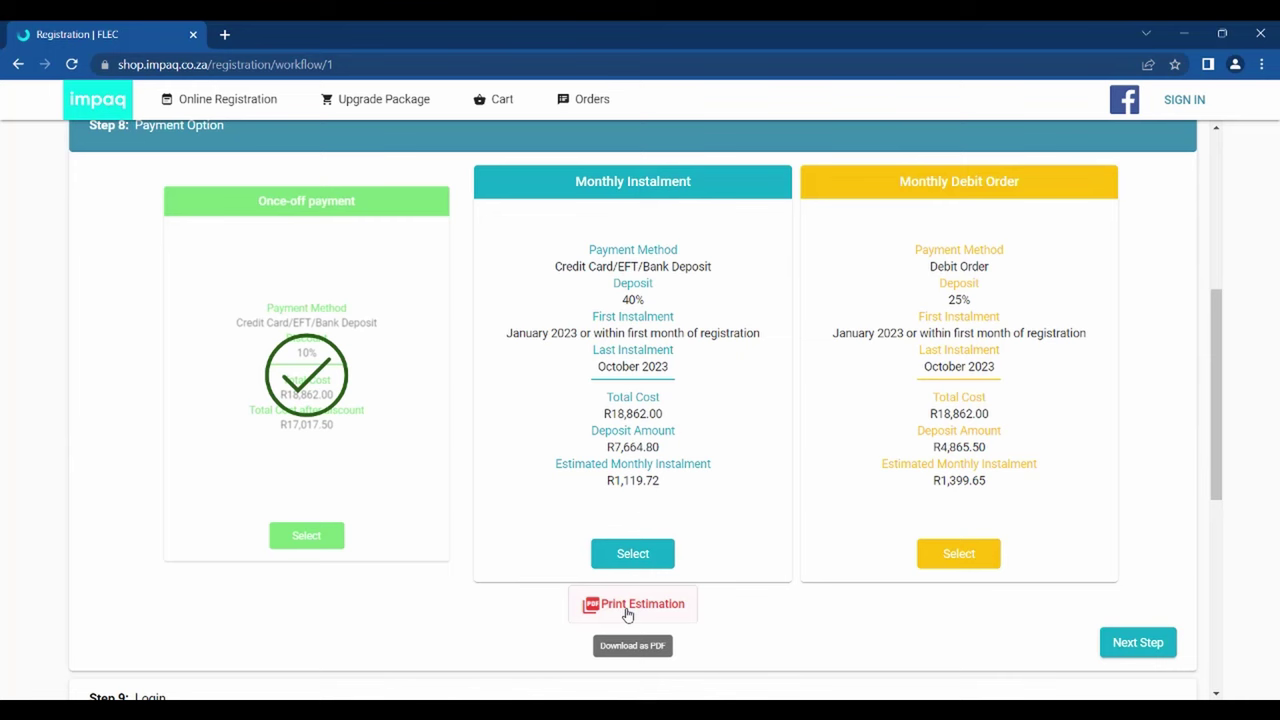
{"action": "left_click", "coordinate": [1127, 650]}
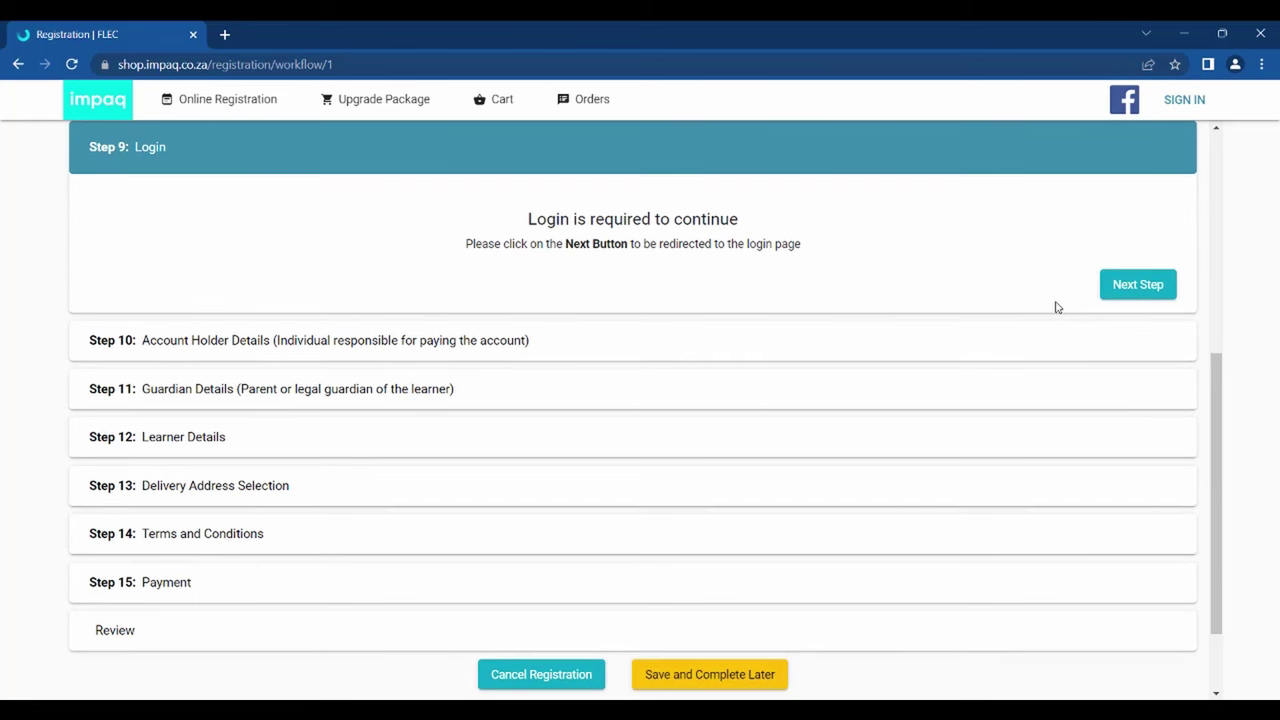
- Sign in to the Impaq account and proceed to Step 10, Account Holder Details
{"action": "left_click", "coordinate": [1113, 298]}
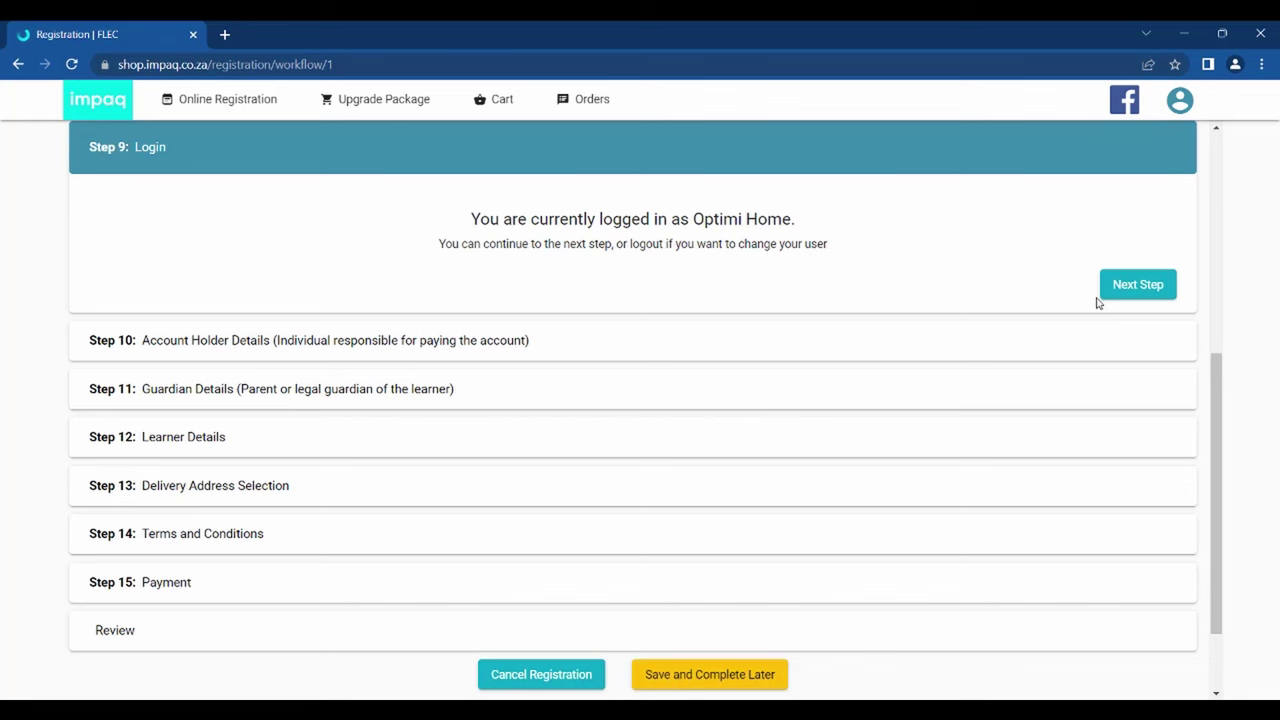
{"action": "left_click", "coordinate": [1116, 298]}
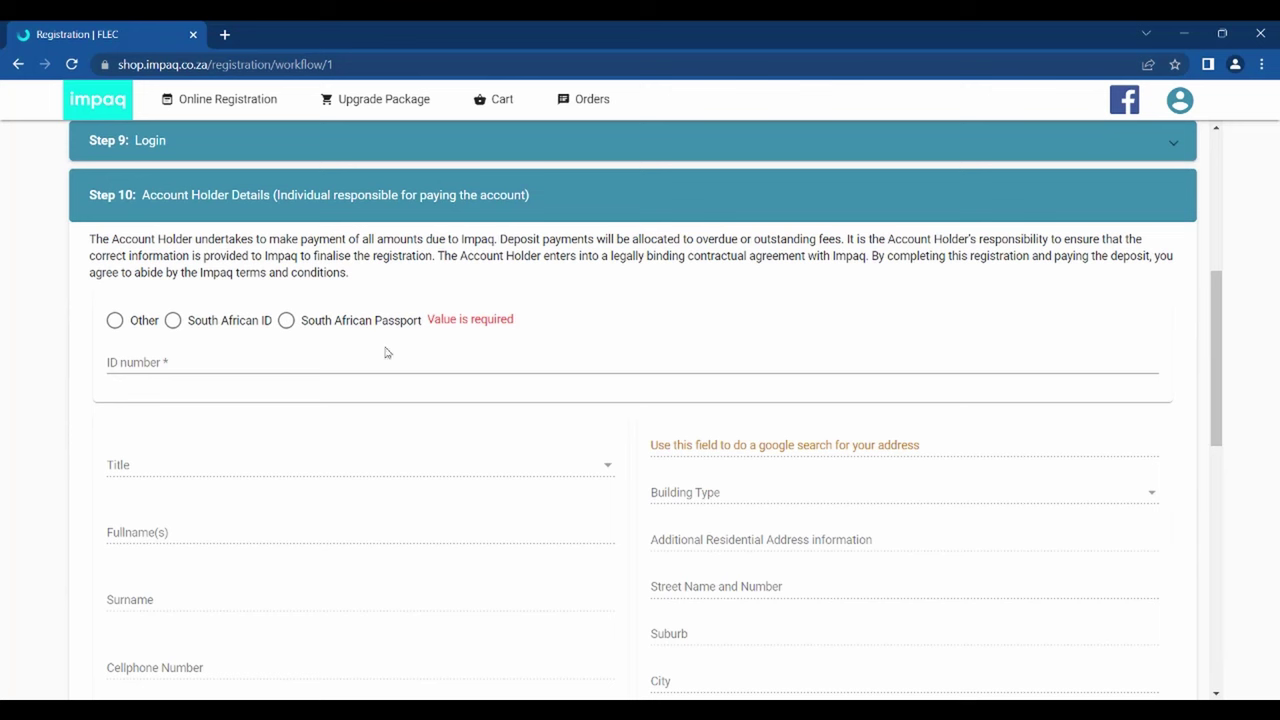
- Enter the account holder's ID number and an alternate contact number
{"action": "left_click", "coordinate": [372, 357]}
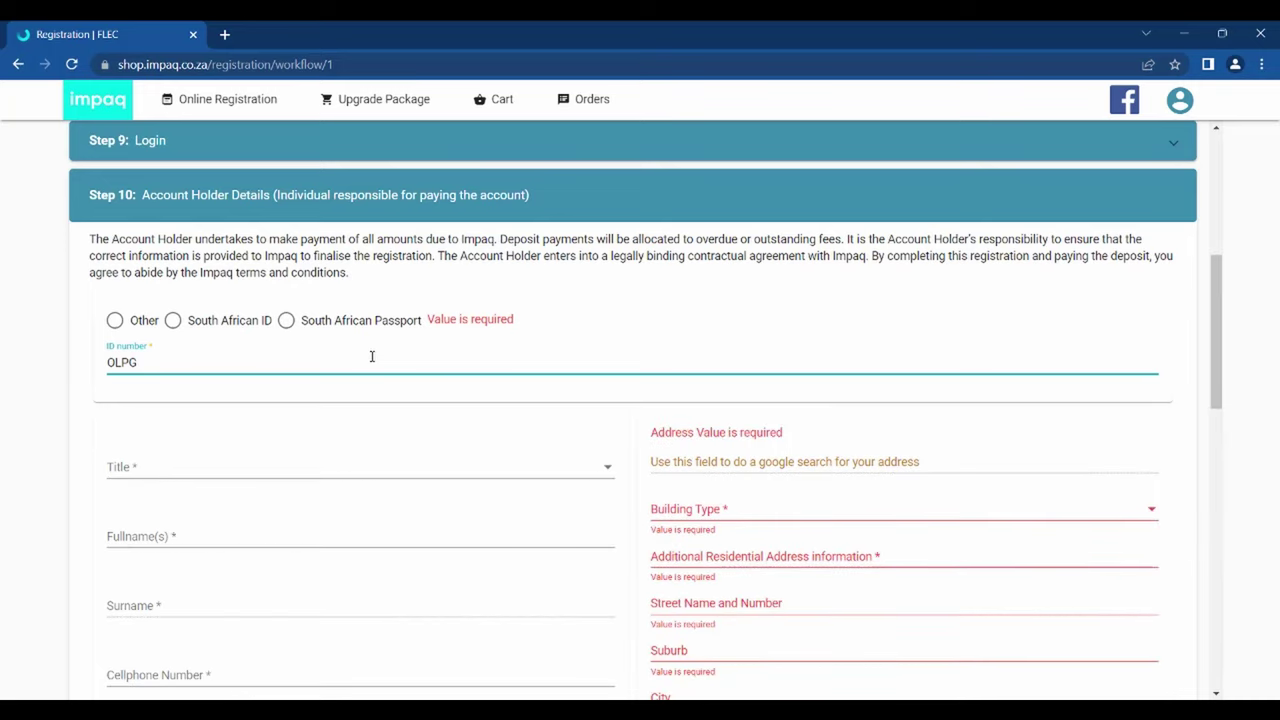
{"action": "type", "text": "uard"}
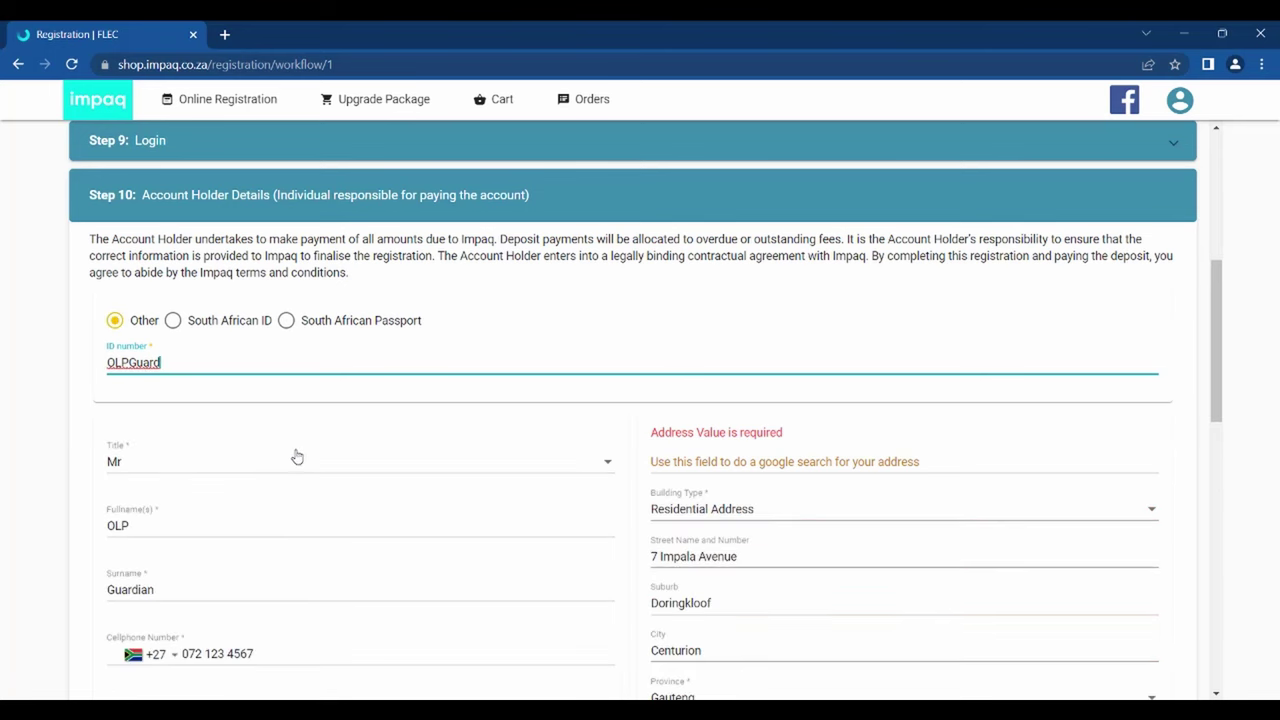
{"action": "scroll", "coordinate": [297, 456], "scroll_direction": "down", "scroll_amount": 1}
{"action": "scroll", "coordinate": [299, 457], "scroll_direction": "down", "scroll_amount": 2}
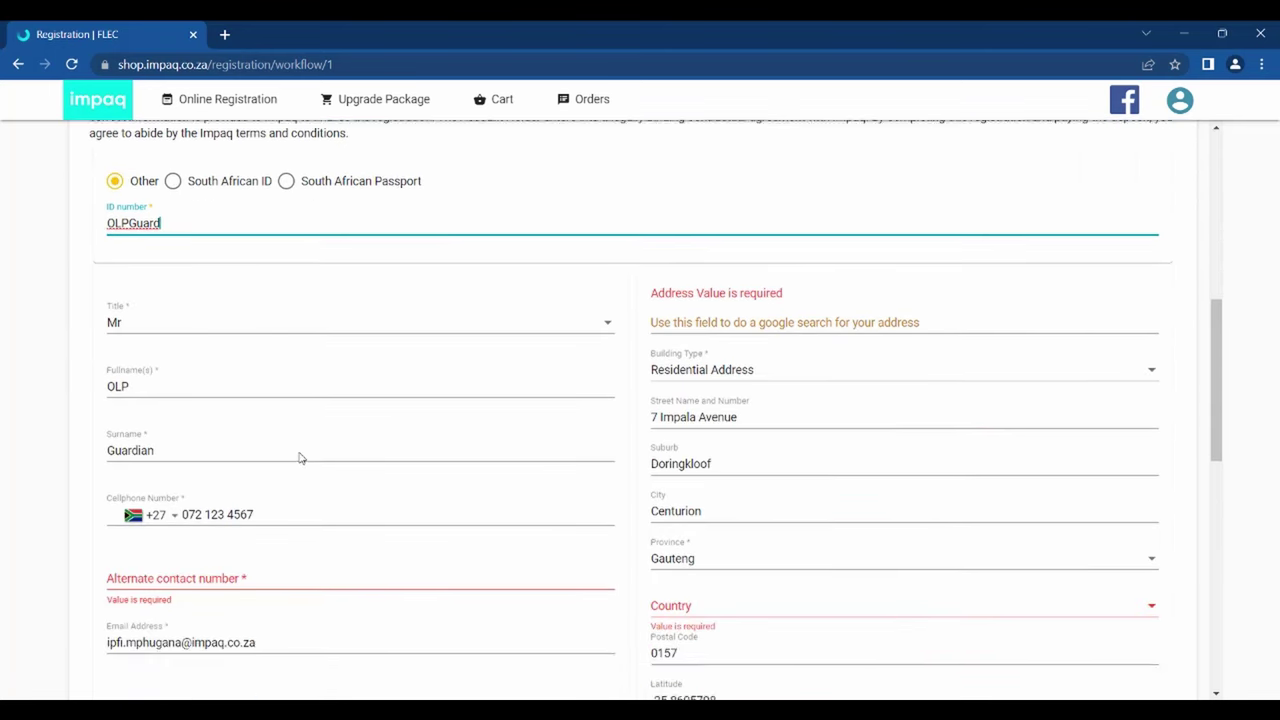
{"action": "left_click", "coordinate": [297, 469]}
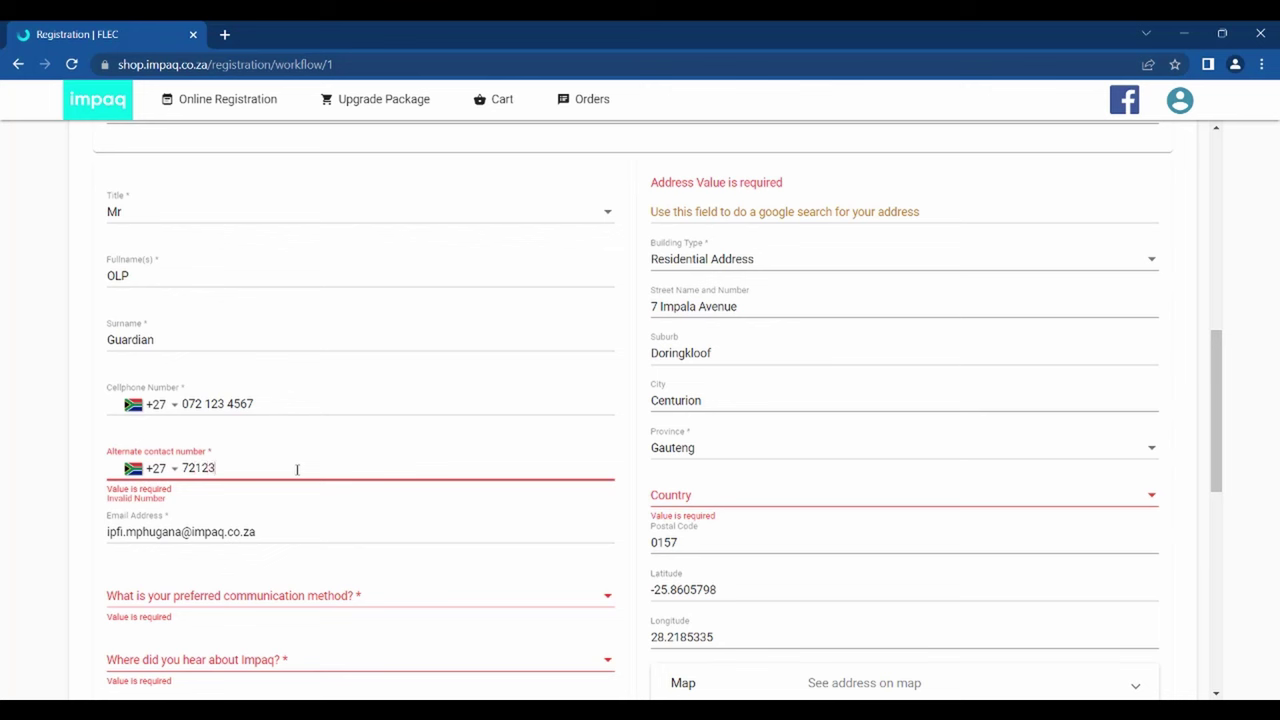
{"action": "type", "text": "72 123 4567"}
- Make Email the preferred communication method and replace the alternate contact number with a different one
{"action": "left_click", "coordinate": [277, 603]}
{"action": "left_click", "coordinate": [180, 600]}
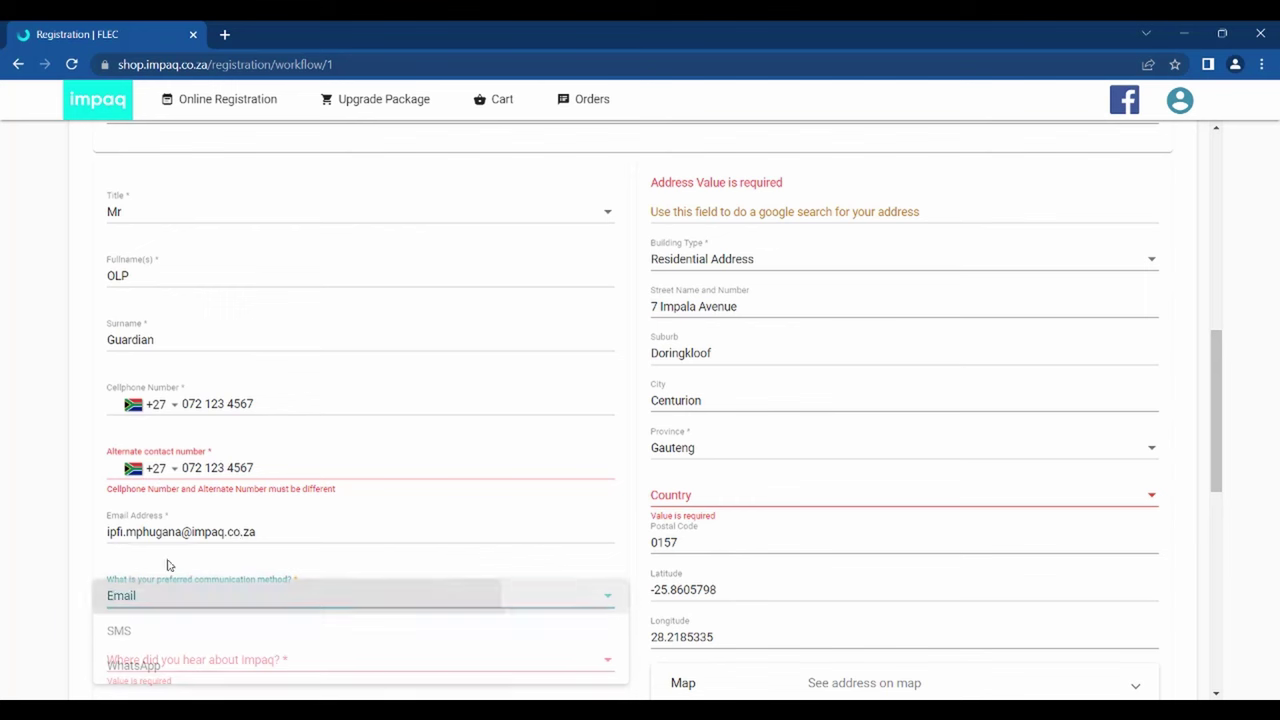
{"action": "left_click", "coordinate": [192, 467]}
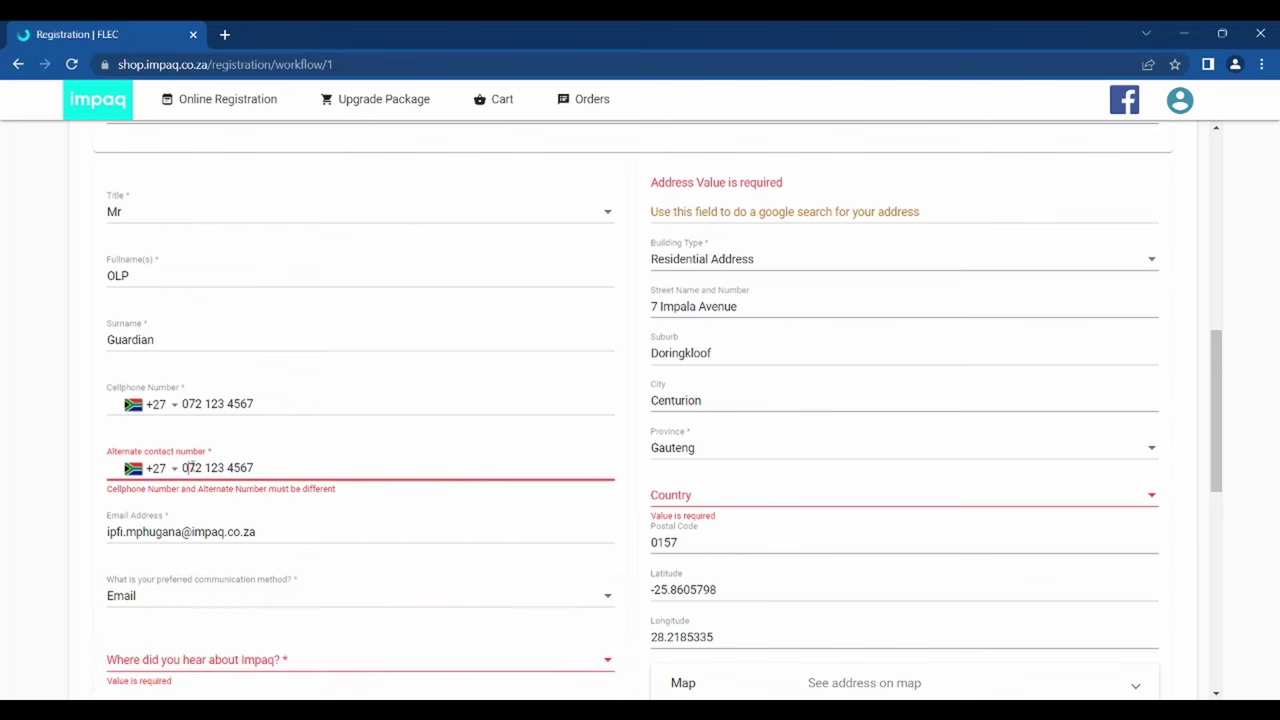
{"action": "key", "text": "BackSpace"}
{"action": "key", "text": "ctrl+a"}
{"action": "key", "text": "BackSpace"}
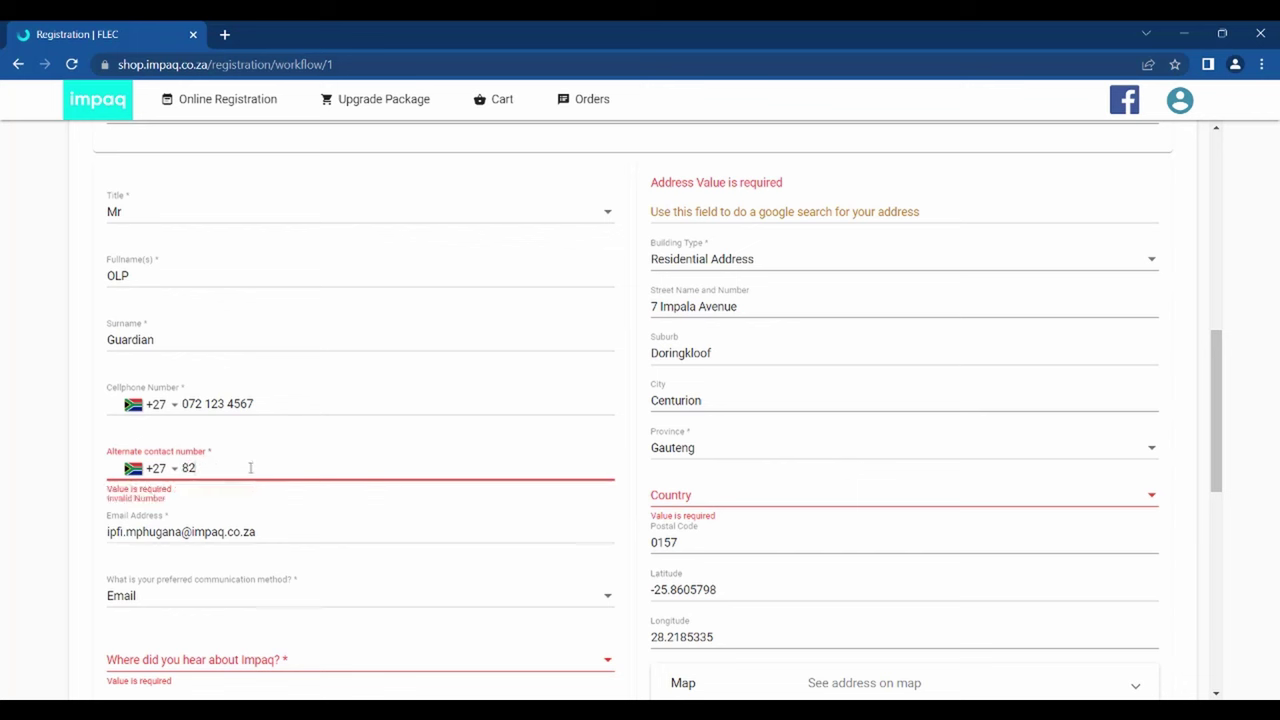
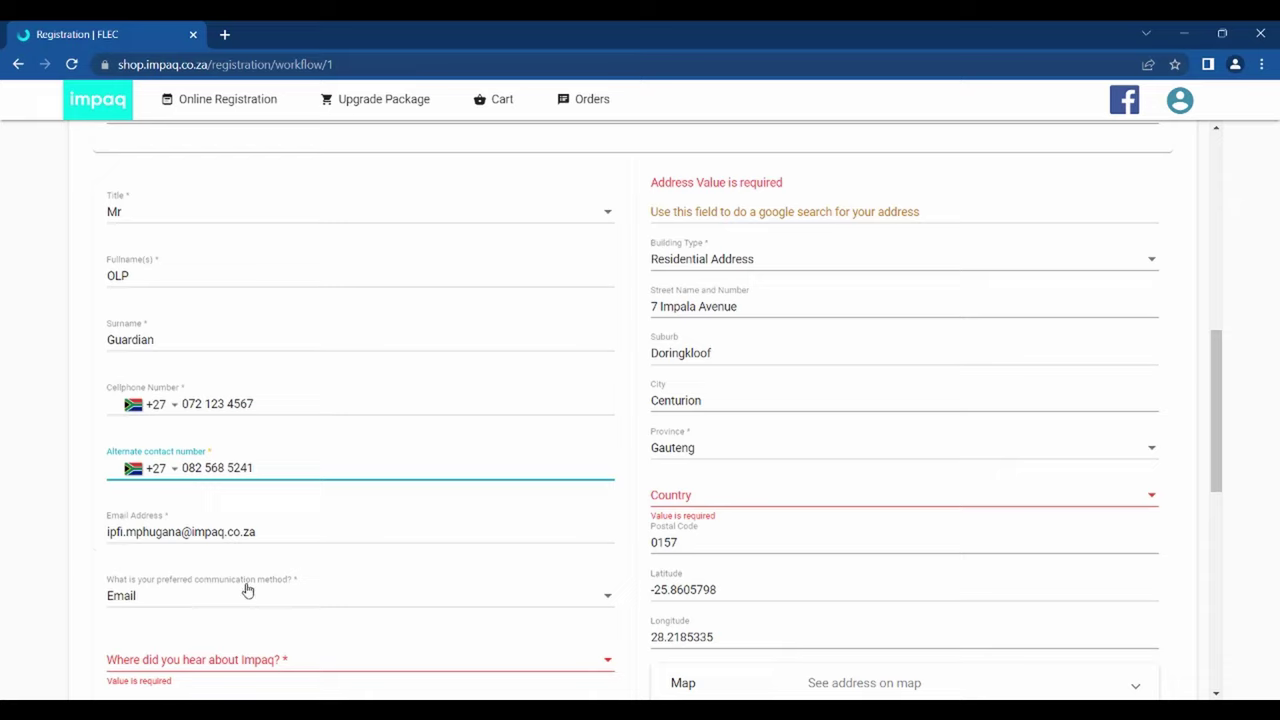
- Set 'how you found Impaq' to Internet search and country to South Africa, then save
{"action": "scroll", "coordinate": [246, 589], "scroll_direction": "down", "scroll_amount": 2}
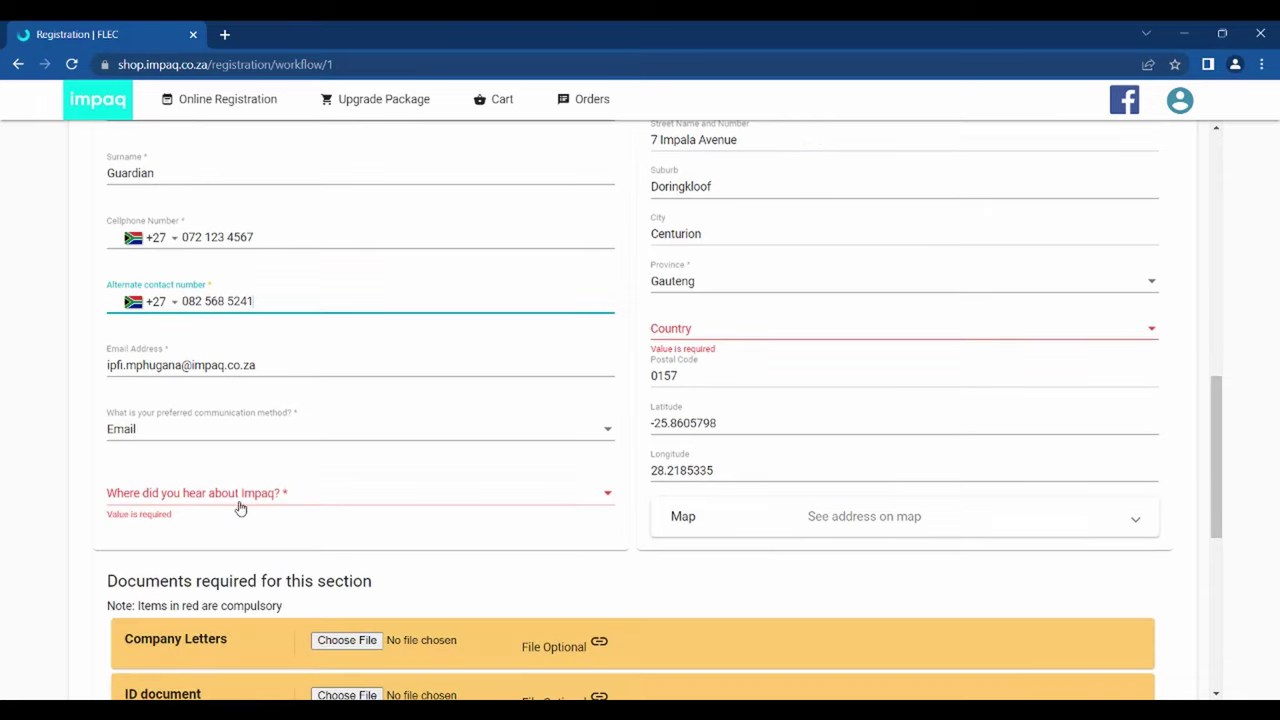
{"action": "left_click", "coordinate": [240, 506]}
{"action": "left_click", "coordinate": [213, 506]}
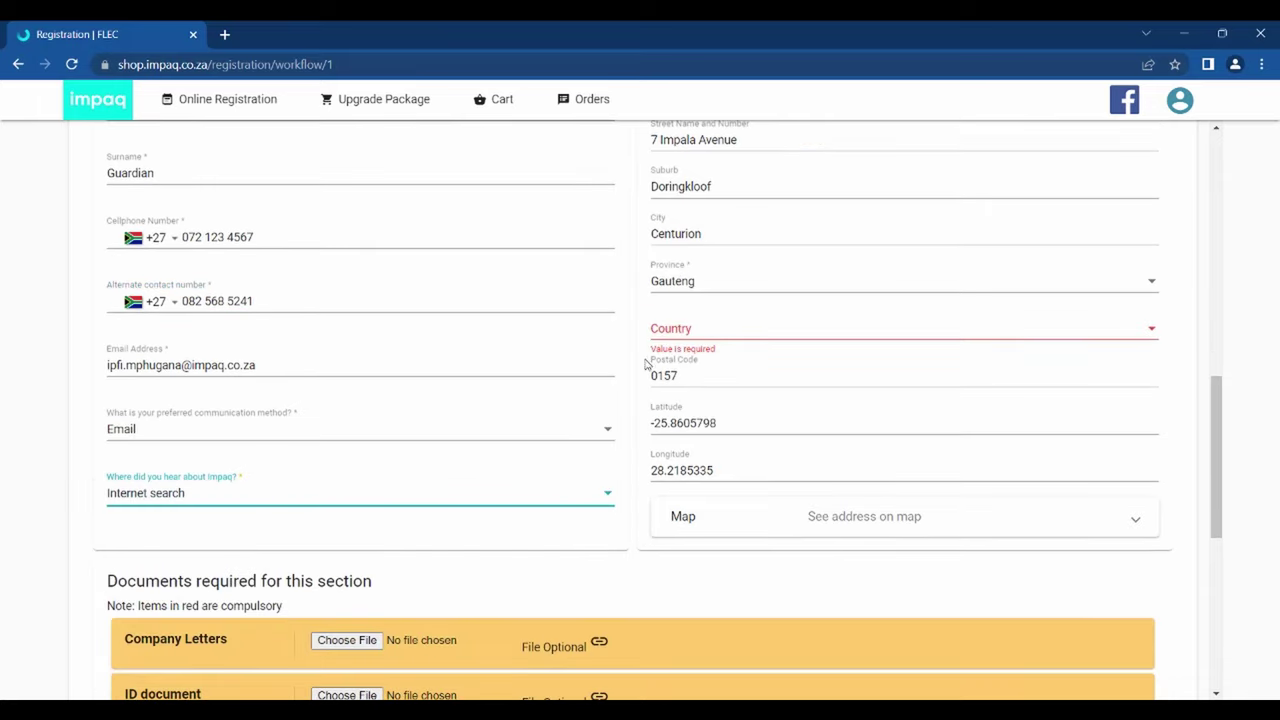
{"action": "scroll", "coordinate": [697, 420], "scroll_direction": "up", "scroll_amount": 1}
{"action": "left_click", "coordinate": [697, 422]}
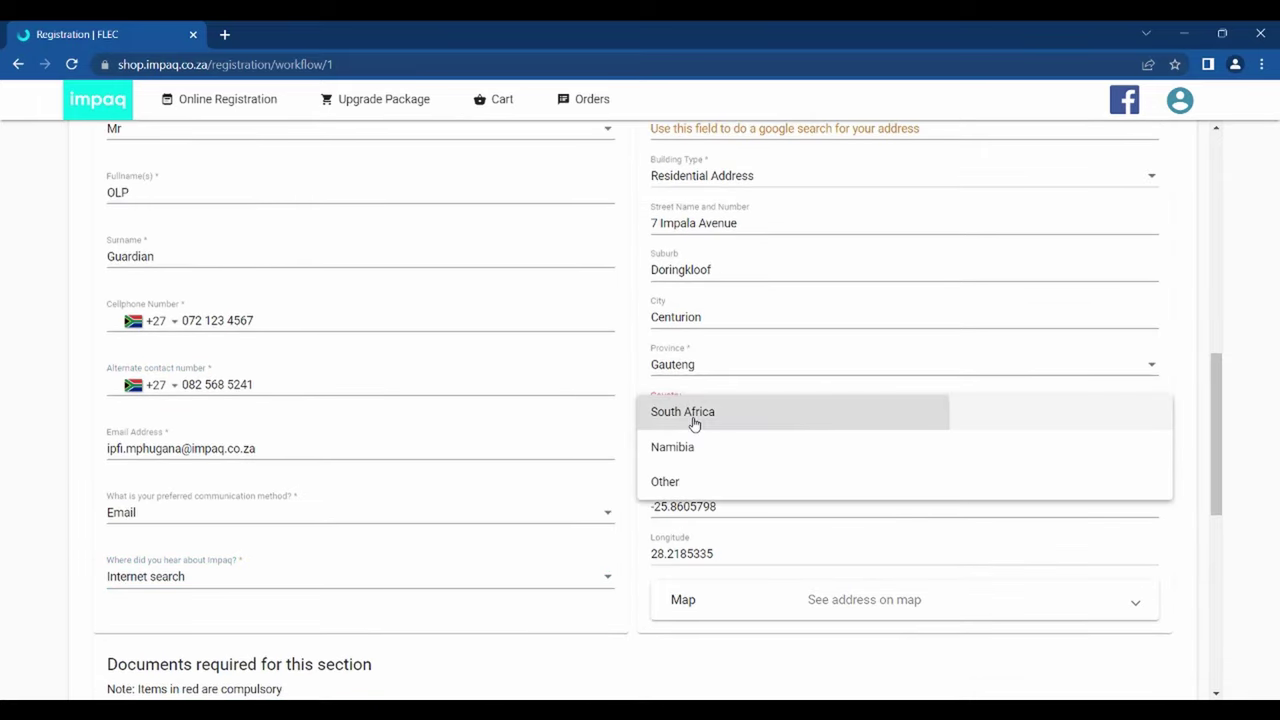
{"action": "left_click", "coordinate": [697, 420]}
{"action": "scroll", "coordinate": [695, 424], "scroll_direction": "up", "scroll_amount": 1}
{"action": "scroll", "coordinate": [695, 424], "scroll_direction": "down", "scroll_amount": 4}
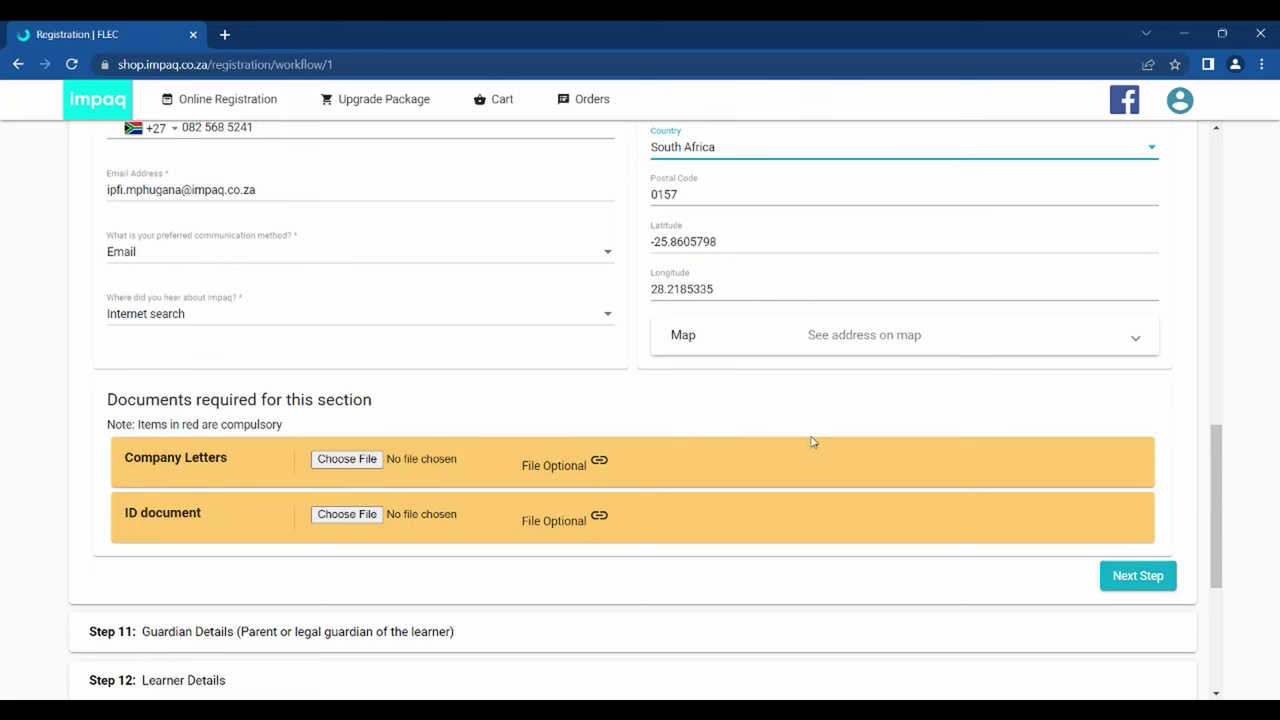
{"action": "left_click", "coordinate": [1117, 582]}
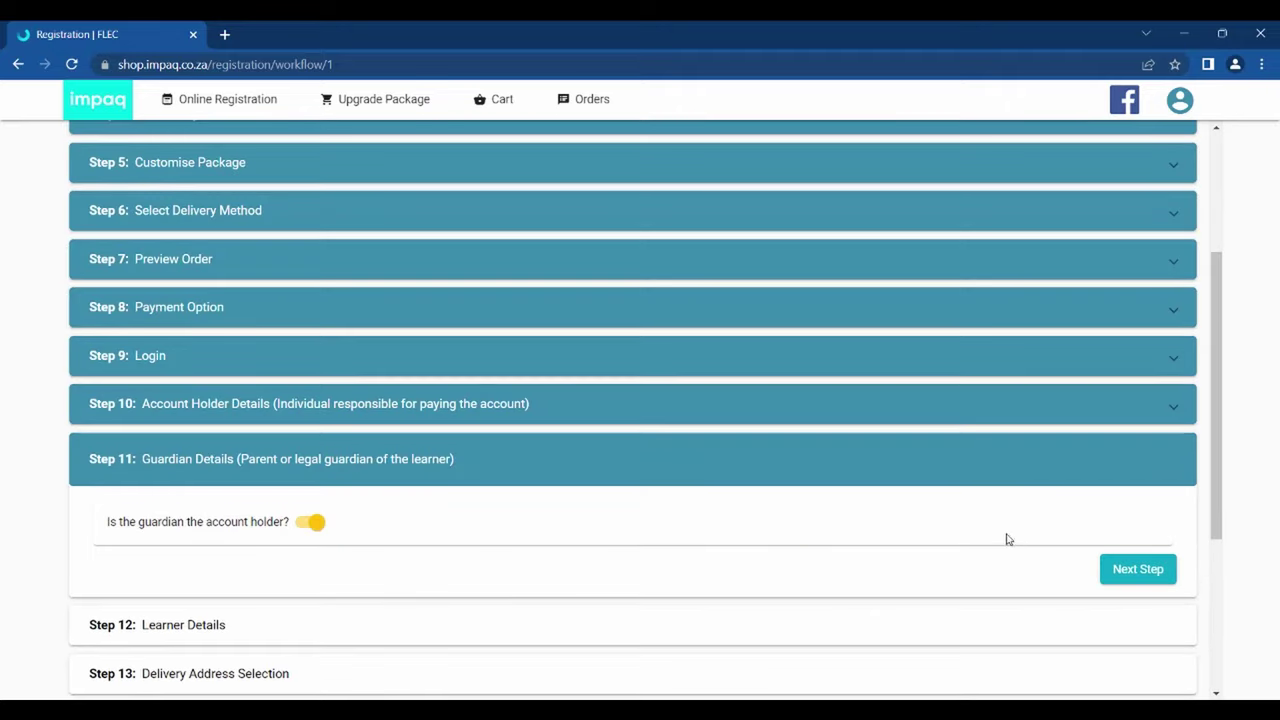
- Preview the guardian form, keep the guardian as account holder, and proceed to Learner Details
{"action": "scroll", "coordinate": [693, 522], "scroll_direction": "down", "scroll_amount": 3}
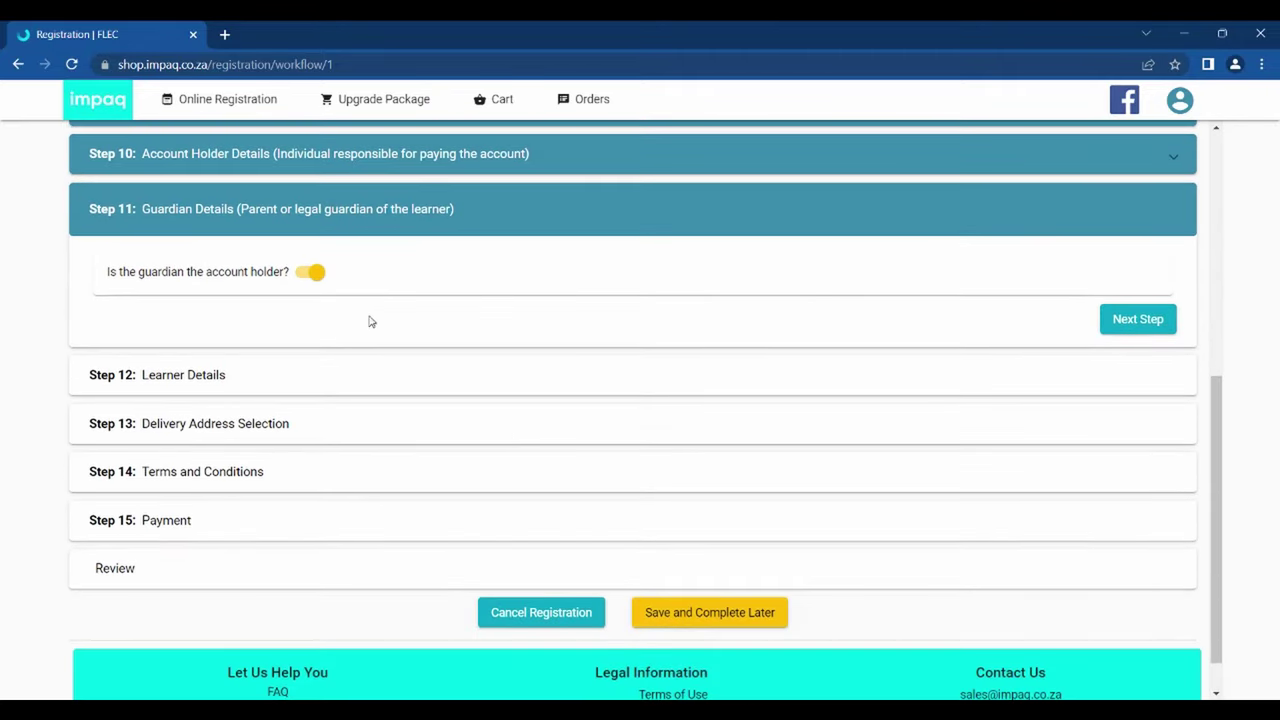
{"action": "left_click", "coordinate": [312, 273]}
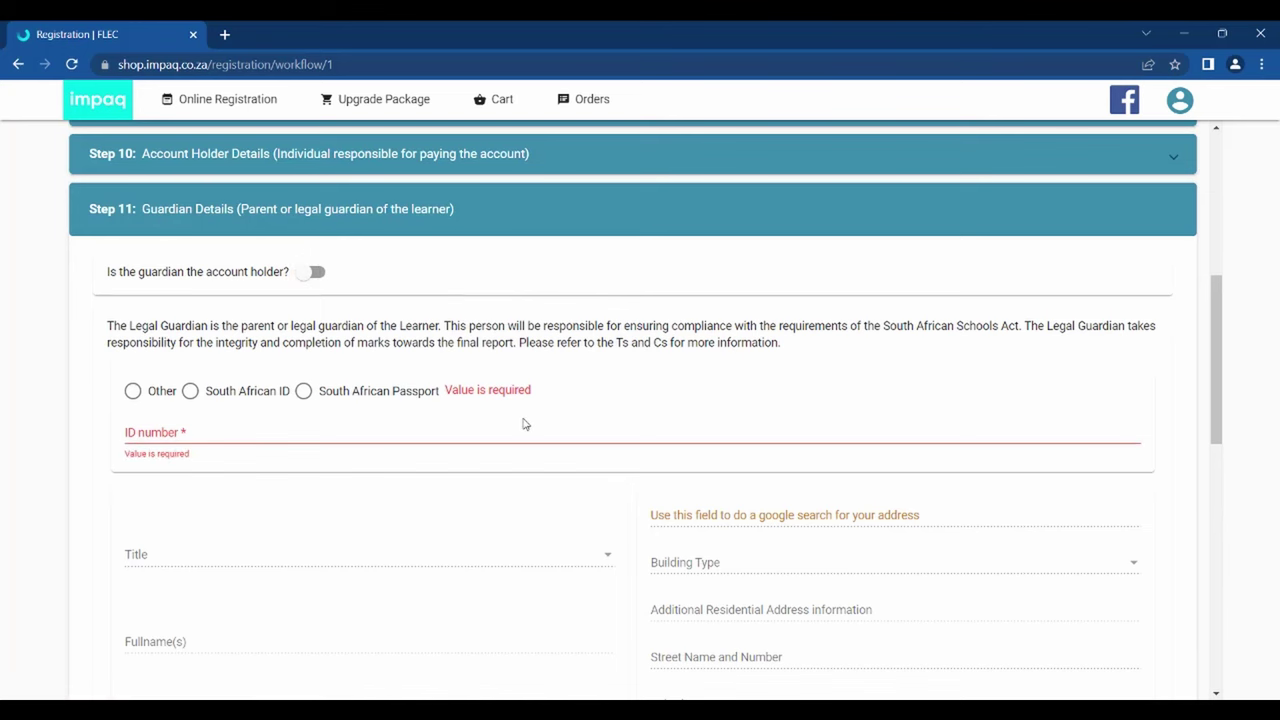
{"action": "scroll", "coordinate": [523, 424], "scroll_direction": "down", "scroll_amount": 1}
{"action": "scroll", "coordinate": [523, 424], "scroll_direction": "down", "scroll_amount": 2}
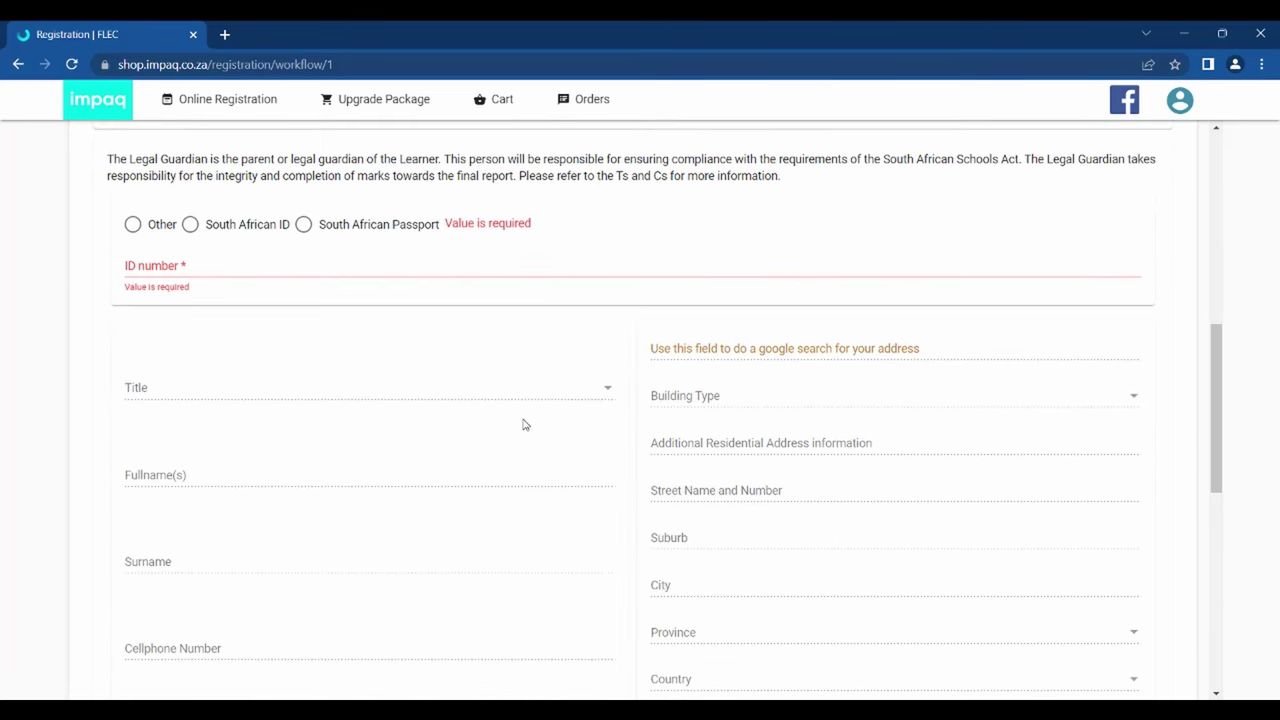
{"action": "scroll", "coordinate": [523, 424], "scroll_direction": "down", "scroll_amount": 2}
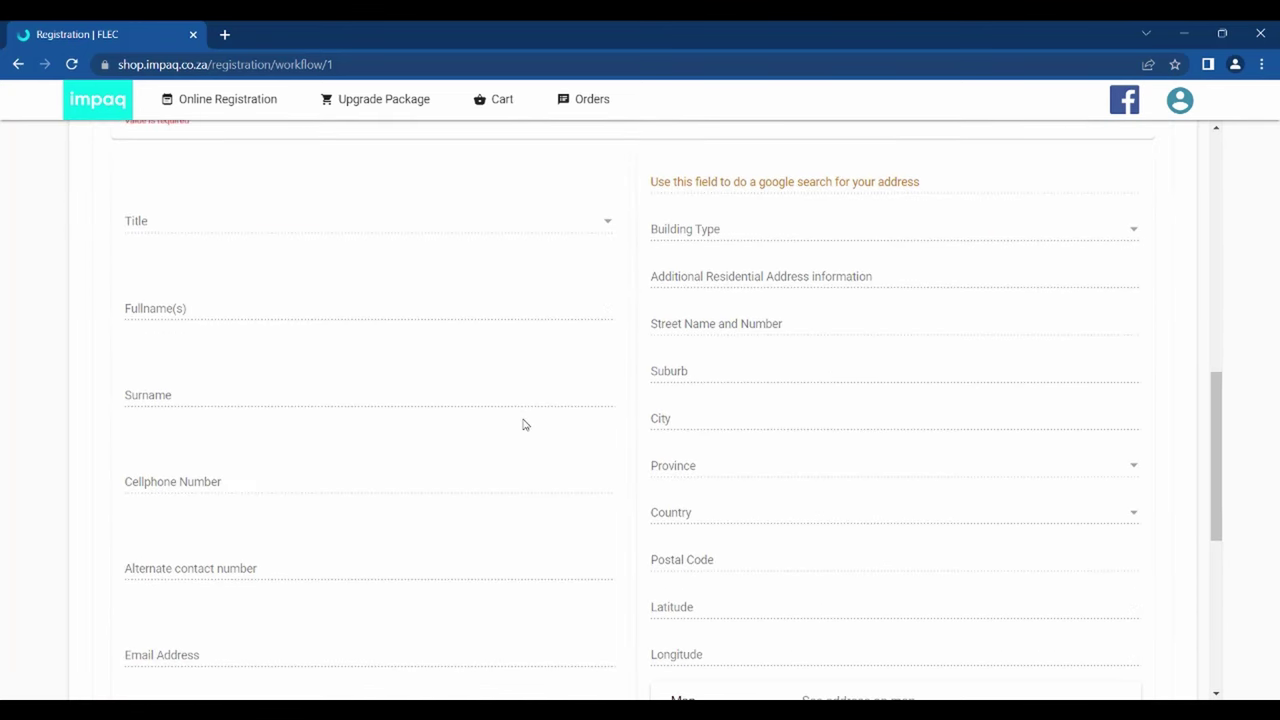
{"action": "scroll", "coordinate": [523, 424], "scroll_direction": "up", "scroll_amount": 4}
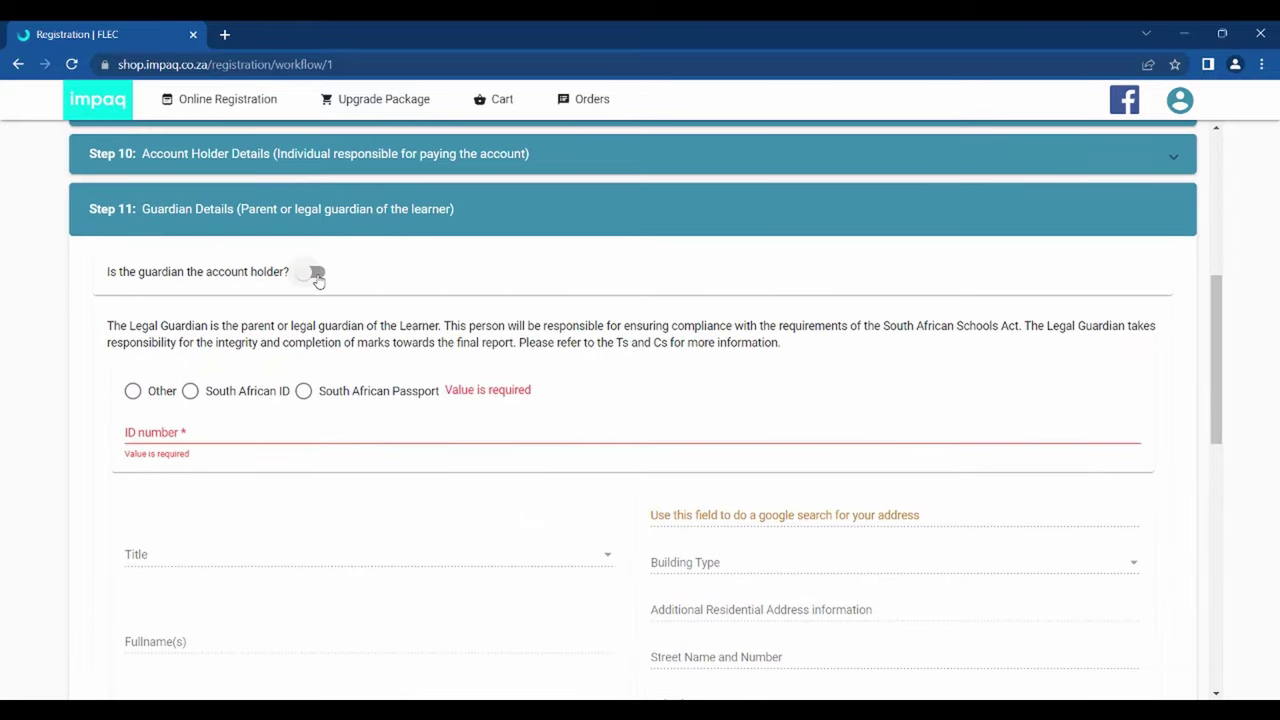
{"action": "left_click", "coordinate": [314, 273]}
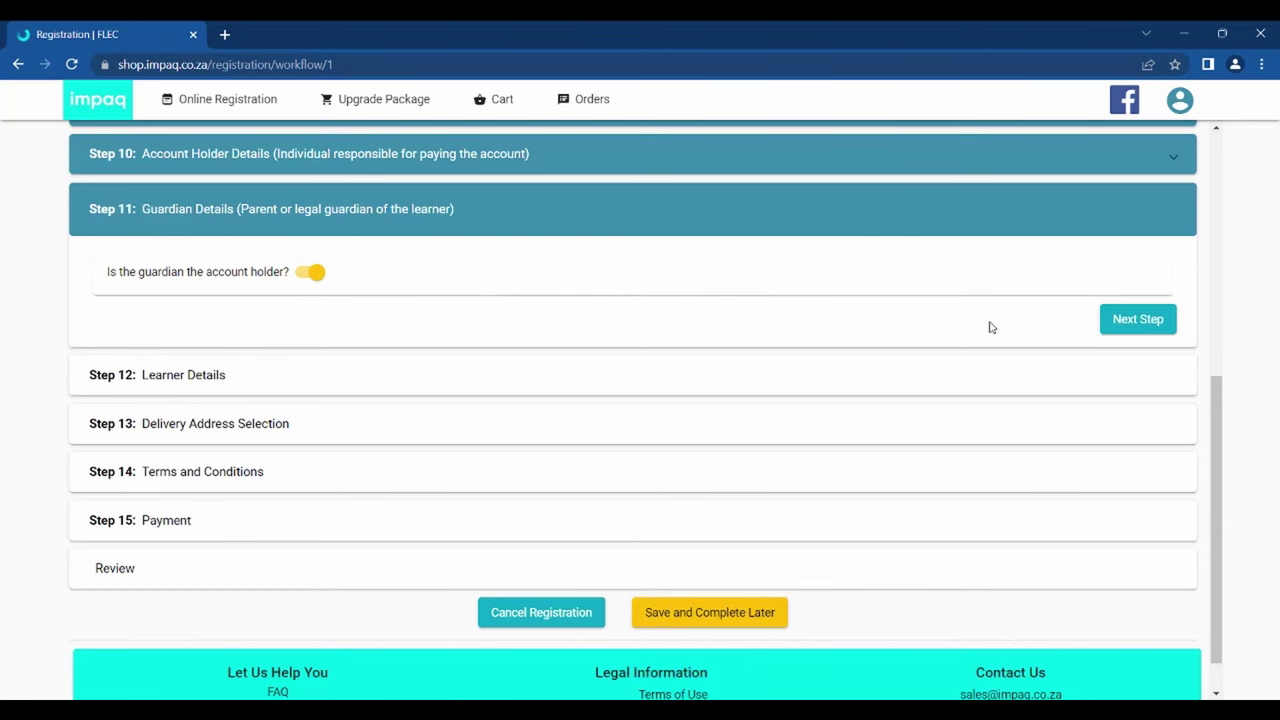
{"action": "left_click", "coordinate": [1118, 330]}
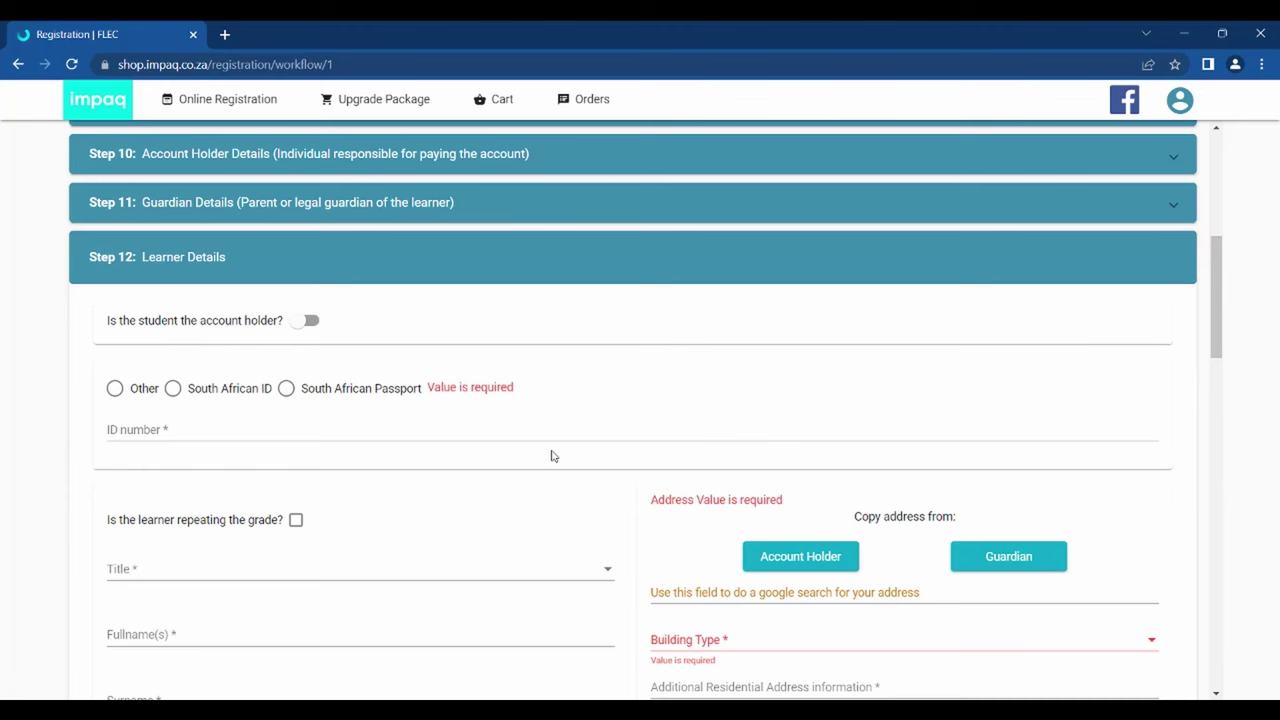
- Enter the learner's ID number and set the gender to Male
{"action": "scroll", "coordinate": [551, 456], "scroll_direction": "down", "scroll_amount": 1}
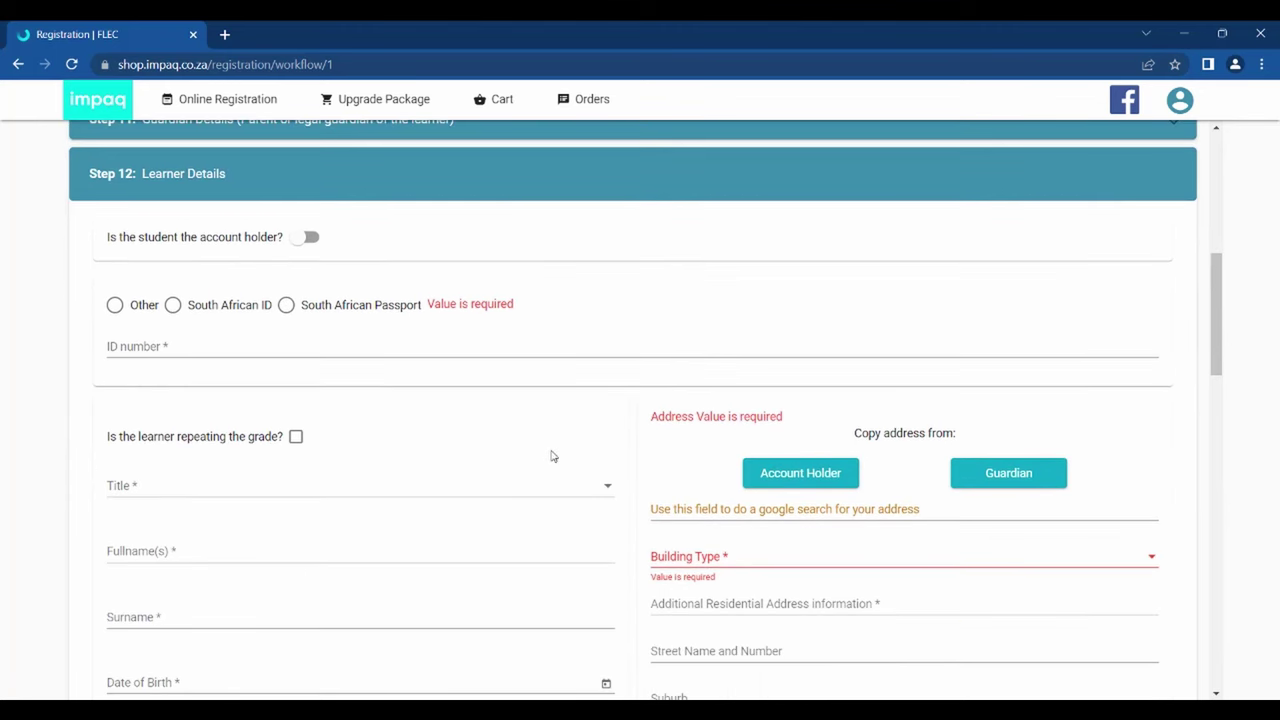
{"action": "left_click", "coordinate": [407, 350]}
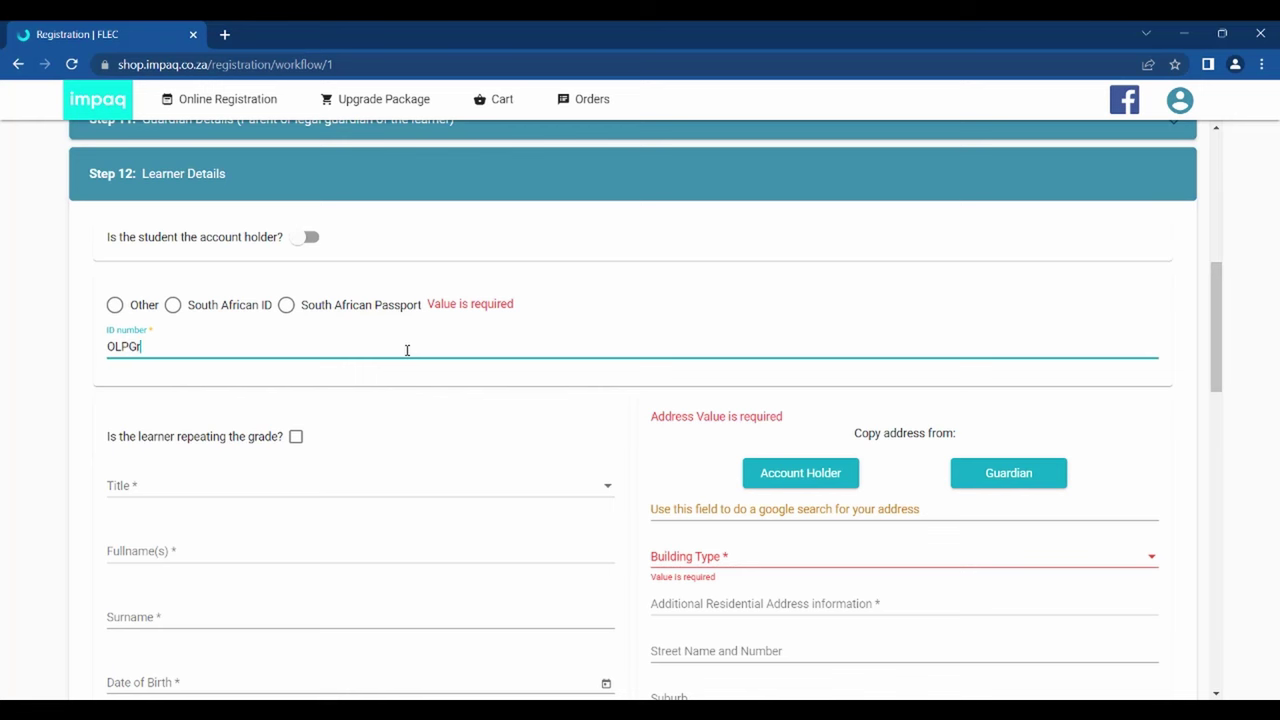
{"action": "type", "text": "OLPGrade103"}
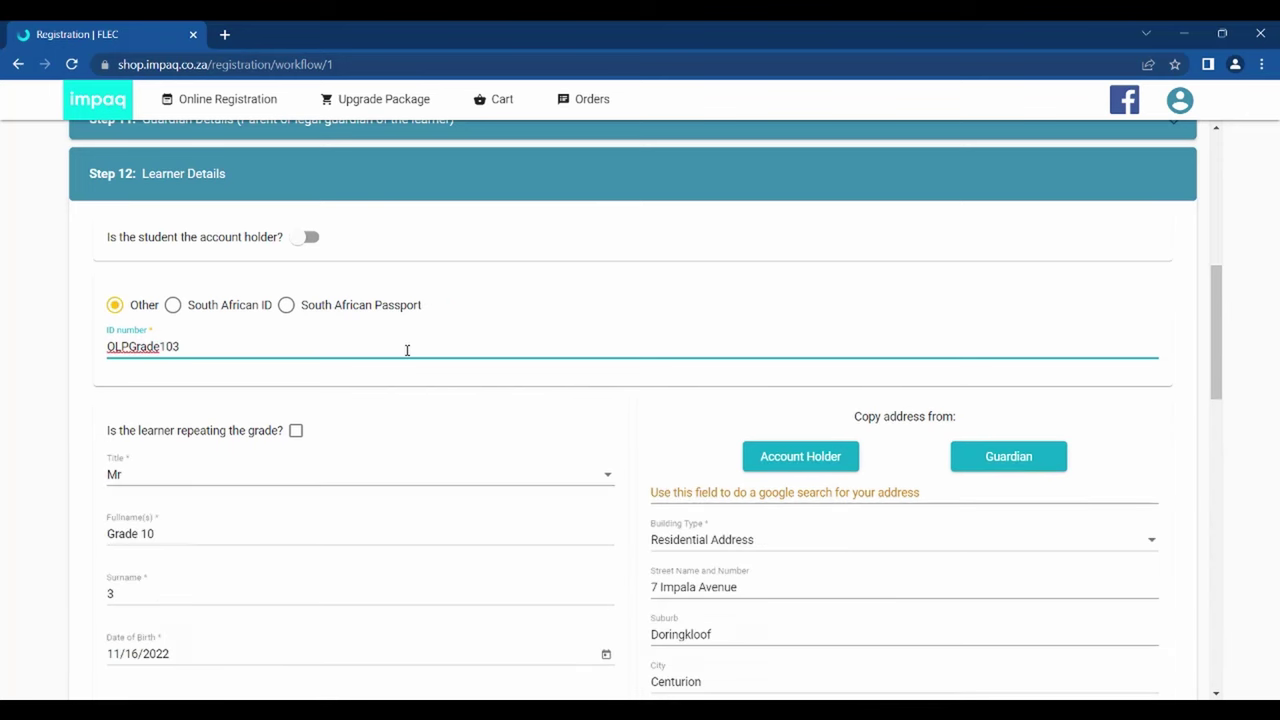
{"action": "scroll", "coordinate": [537, 471], "scroll_direction": "down", "scroll_amount": 1}
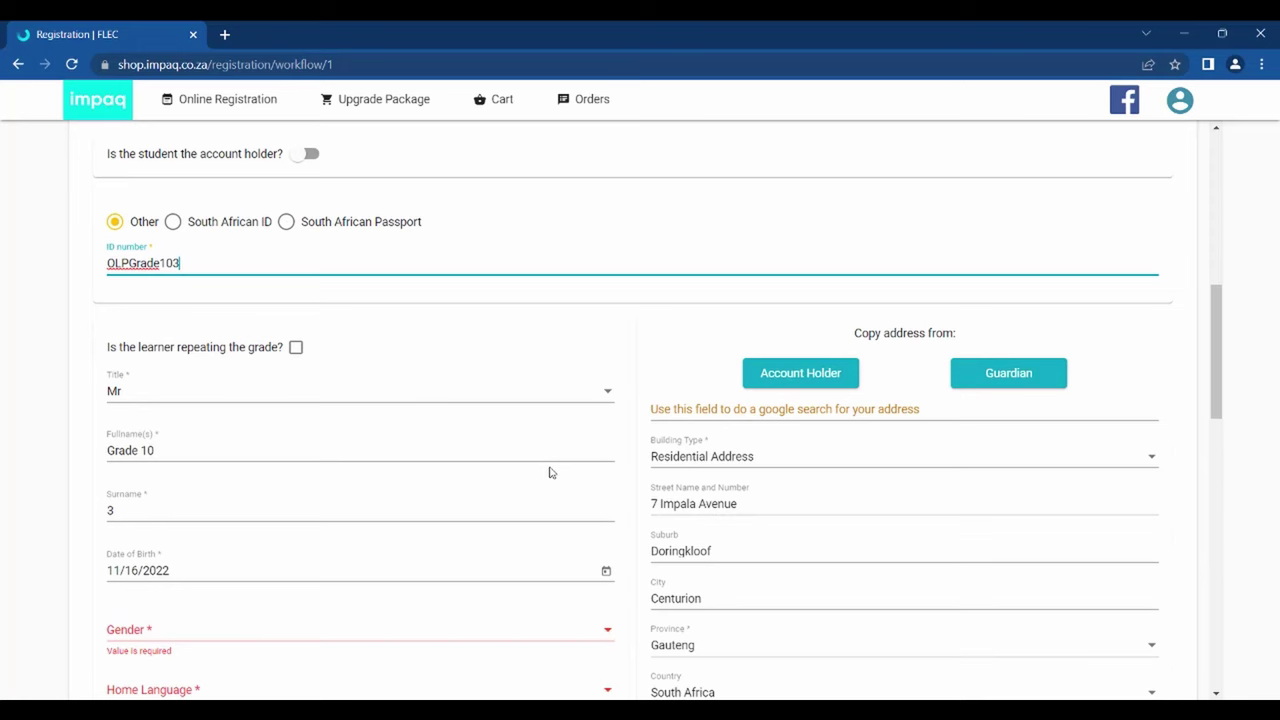
{"action": "scroll", "coordinate": [549, 472], "scroll_direction": "down", "scroll_amount": 1}
{"action": "left_click", "coordinate": [391, 551]}
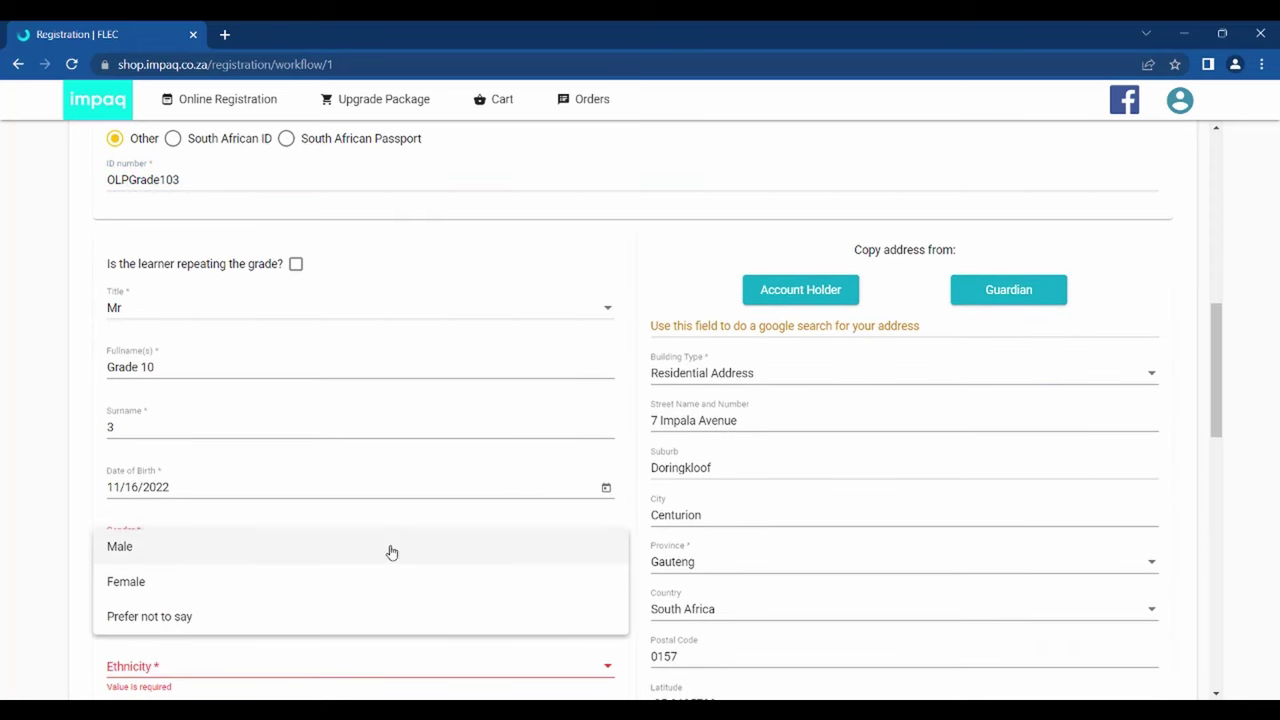
{"action": "left_click", "coordinate": [264, 548]}
- Set home language English, ethnicity Other and religion 'Does not wish to specify'
{"action": "scroll", "coordinate": [266, 551], "scroll_direction": "down", "scroll_amount": 1}
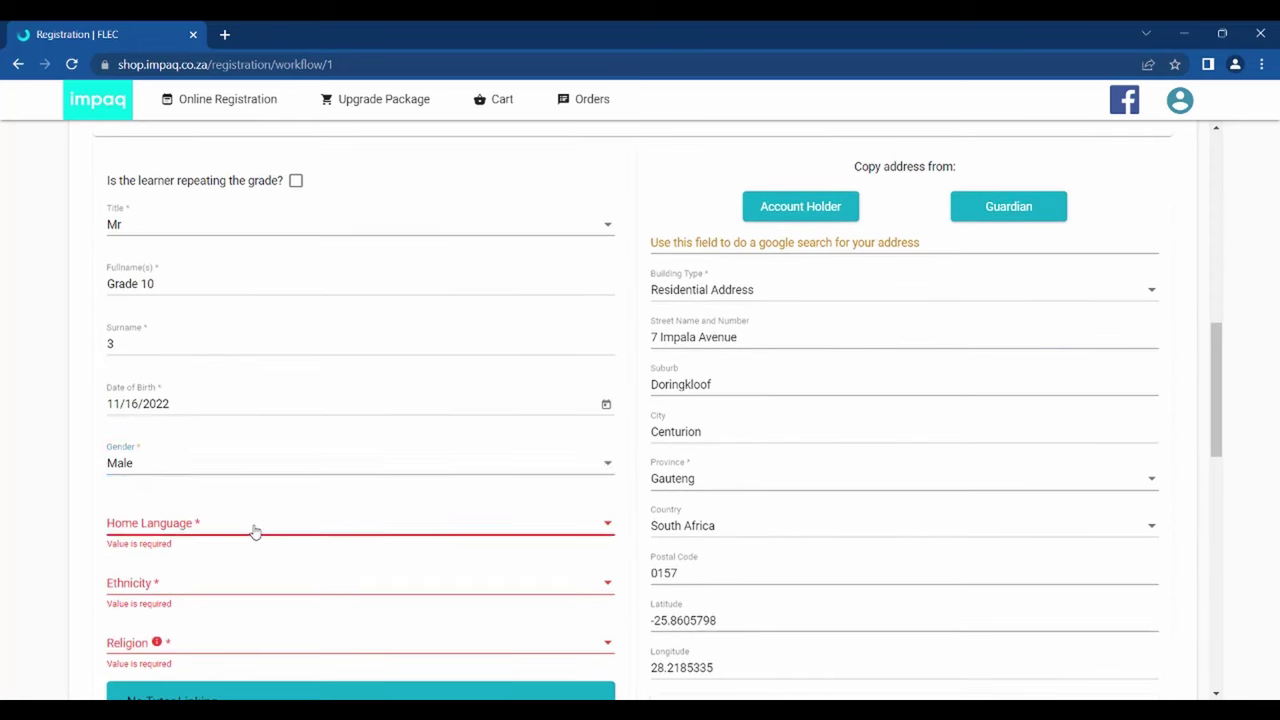
{"action": "left_click", "coordinate": [249, 530]}
{"action": "left_click", "coordinate": [157, 370]}
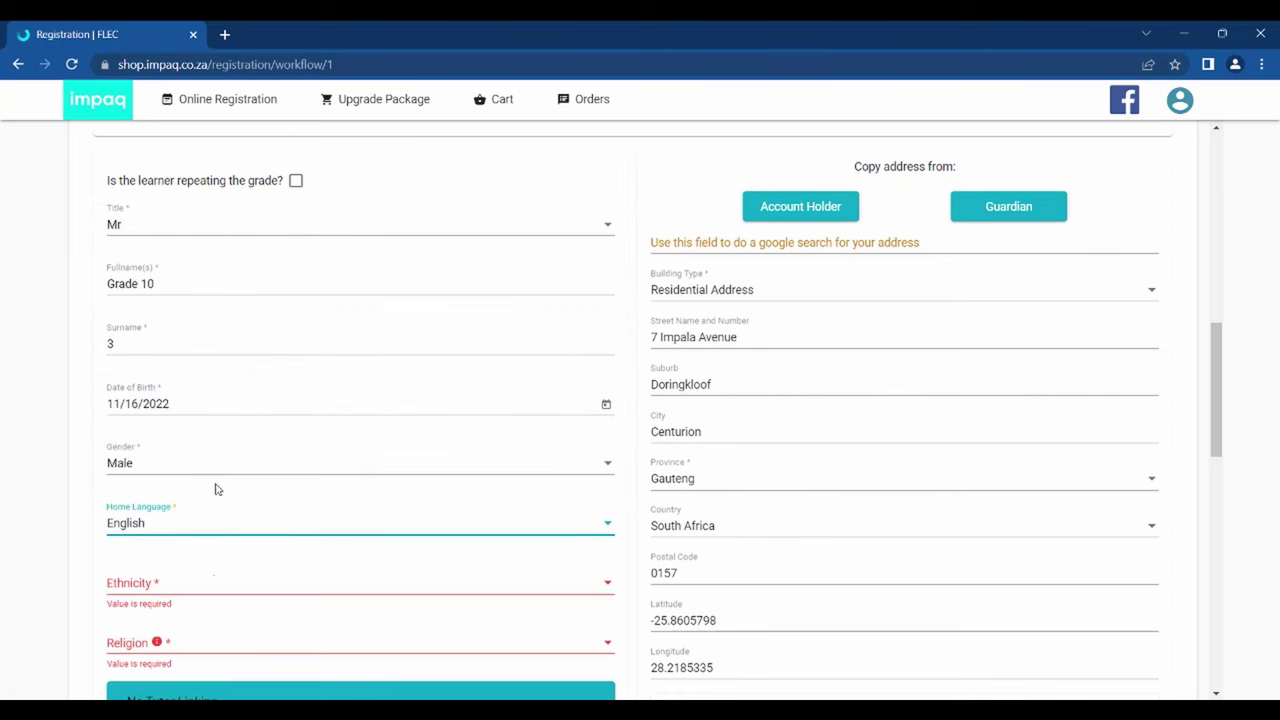
{"action": "left_click", "coordinate": [214, 588]}
{"action": "left_click", "coordinate": [157, 569]}
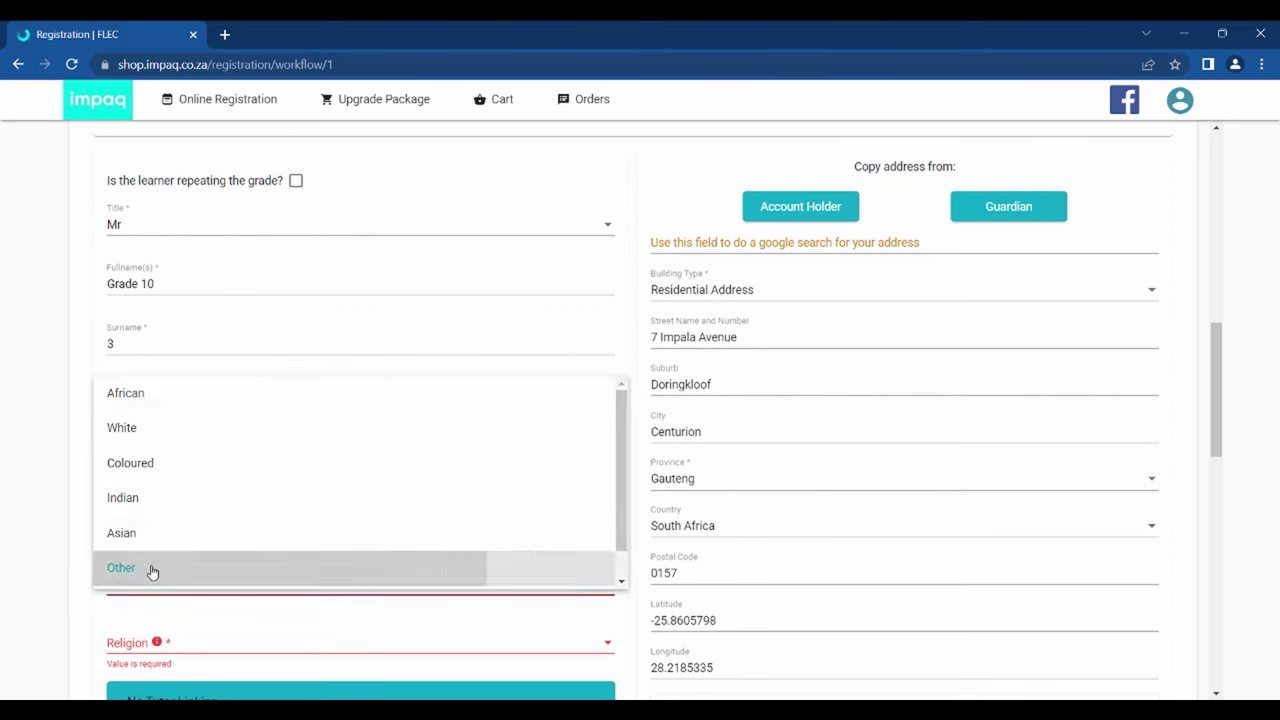
{"action": "scroll", "coordinate": [222, 555], "scroll_direction": "down", "scroll_amount": 1}
{"action": "left_click", "coordinate": [206, 566]}
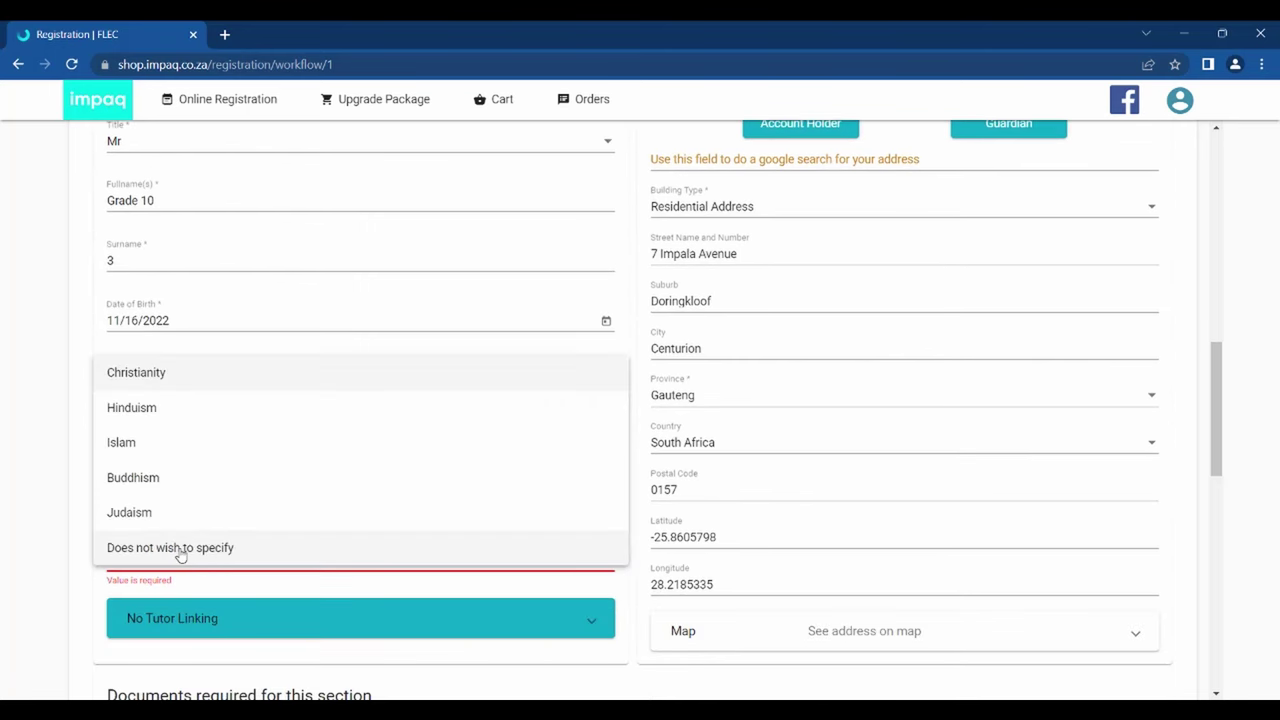
{"action": "left_click", "coordinate": [180, 553]}
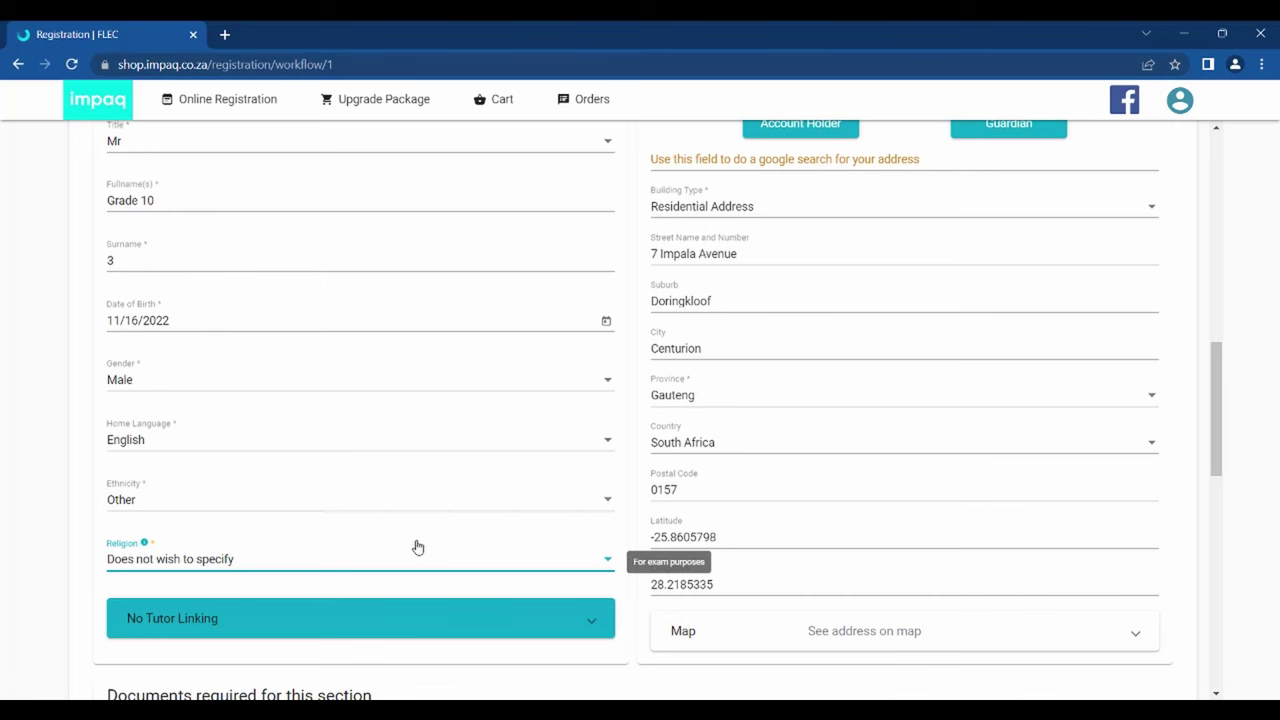
- Copy the account holder's address into the learner's residential address
{"action": "scroll", "coordinate": [418, 547], "scroll_direction": "down", "scroll_amount": 1}
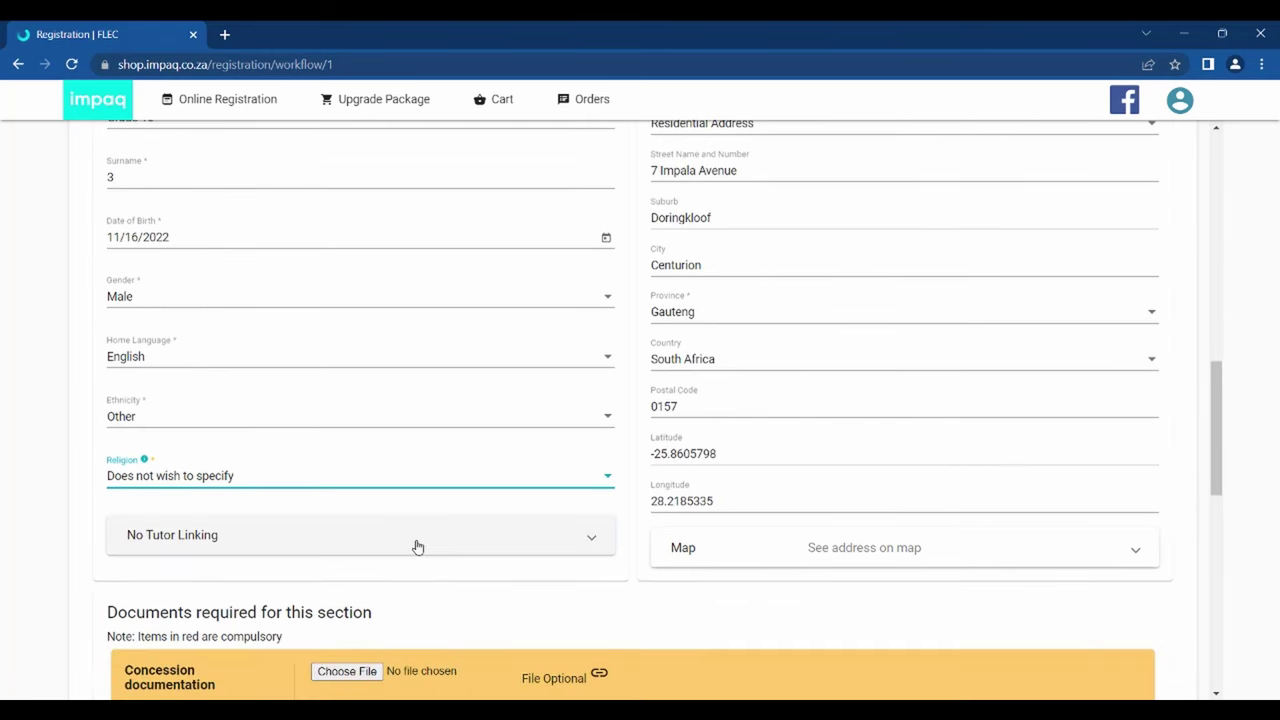
{"action": "left_click", "coordinate": [416, 550]}
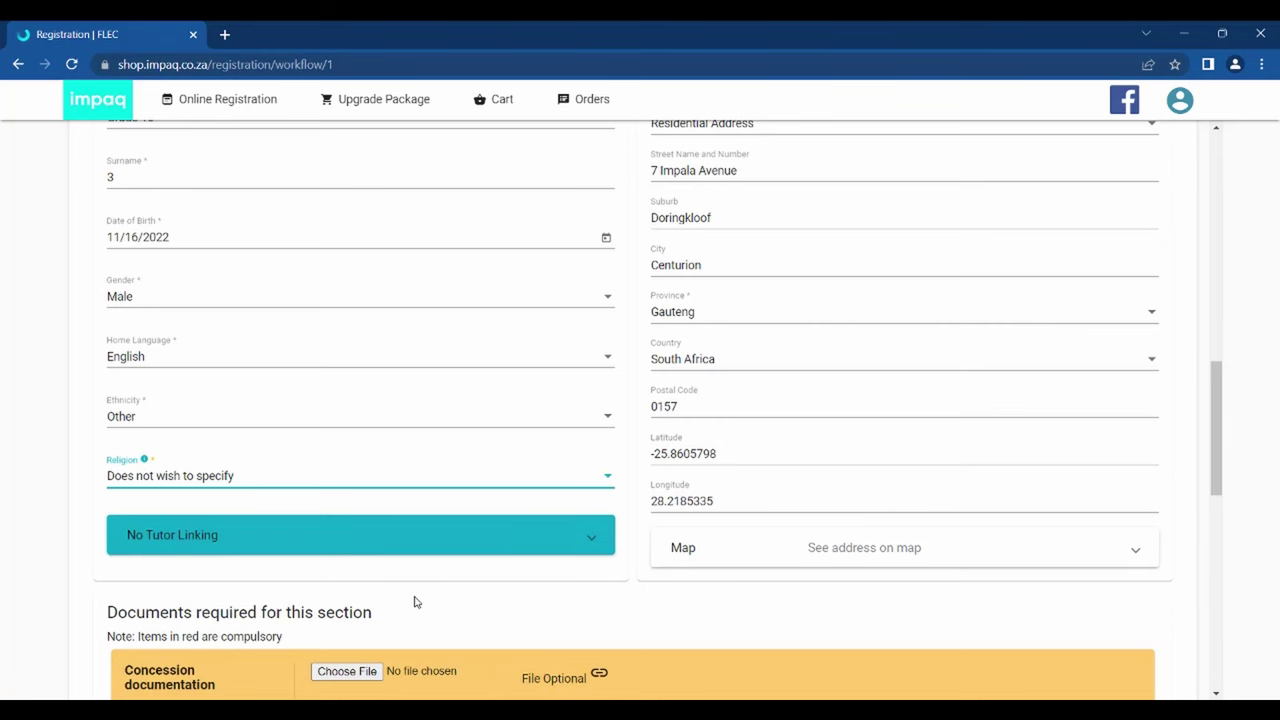
{"action": "scroll", "coordinate": [645, 552], "scroll_direction": "up", "scroll_amount": 4}
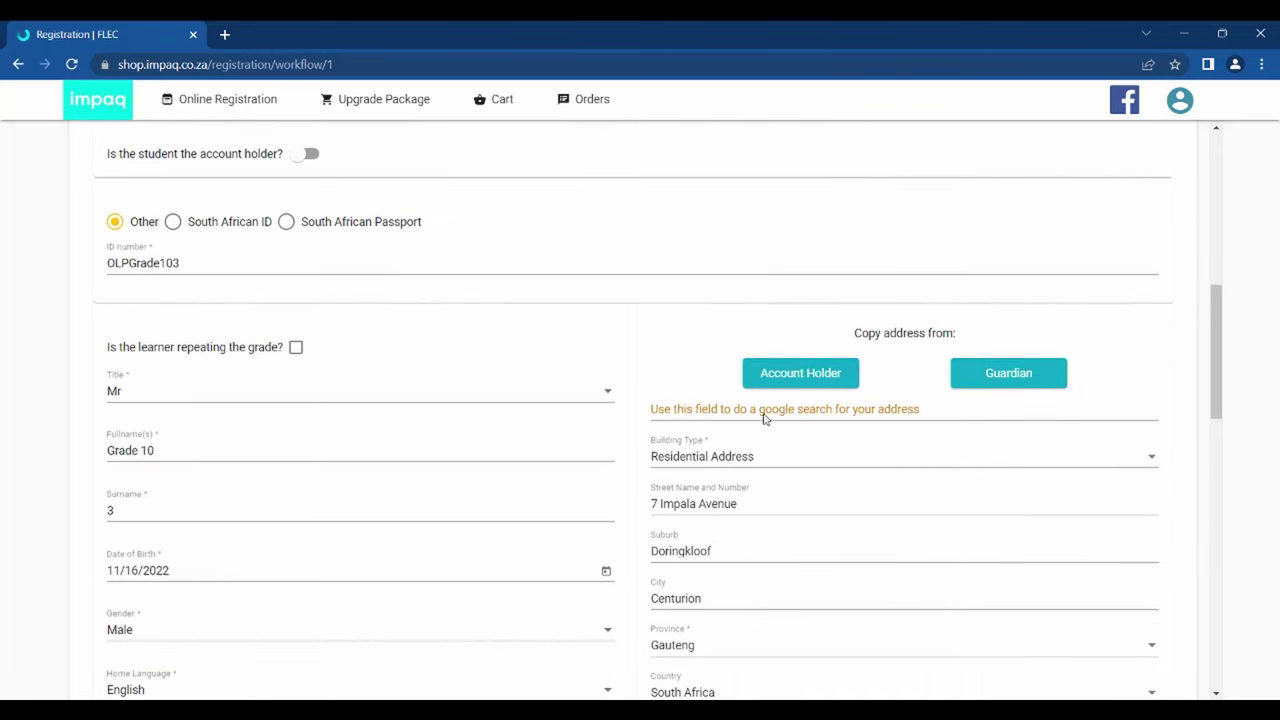
{"action": "left_click", "coordinate": [768, 376]}
{"action": "right_click", "coordinate": [776, 475]}
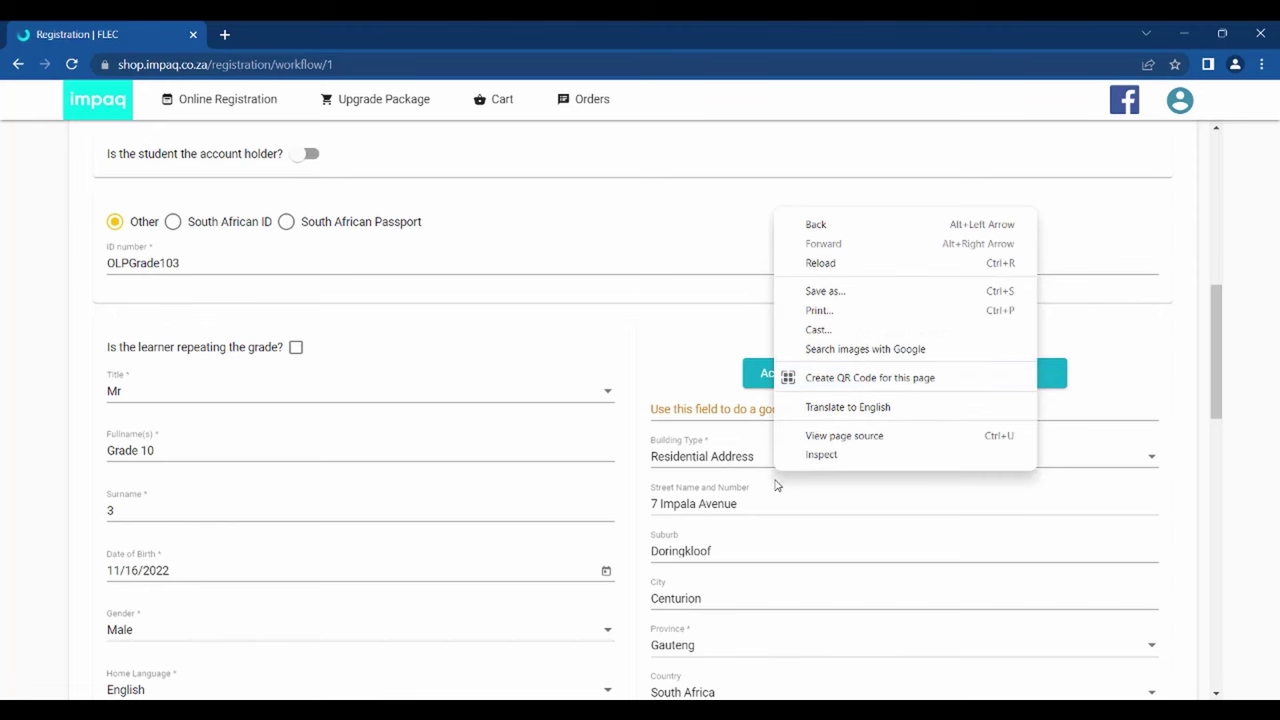
{"action": "left_click", "coordinate": [775, 484]}
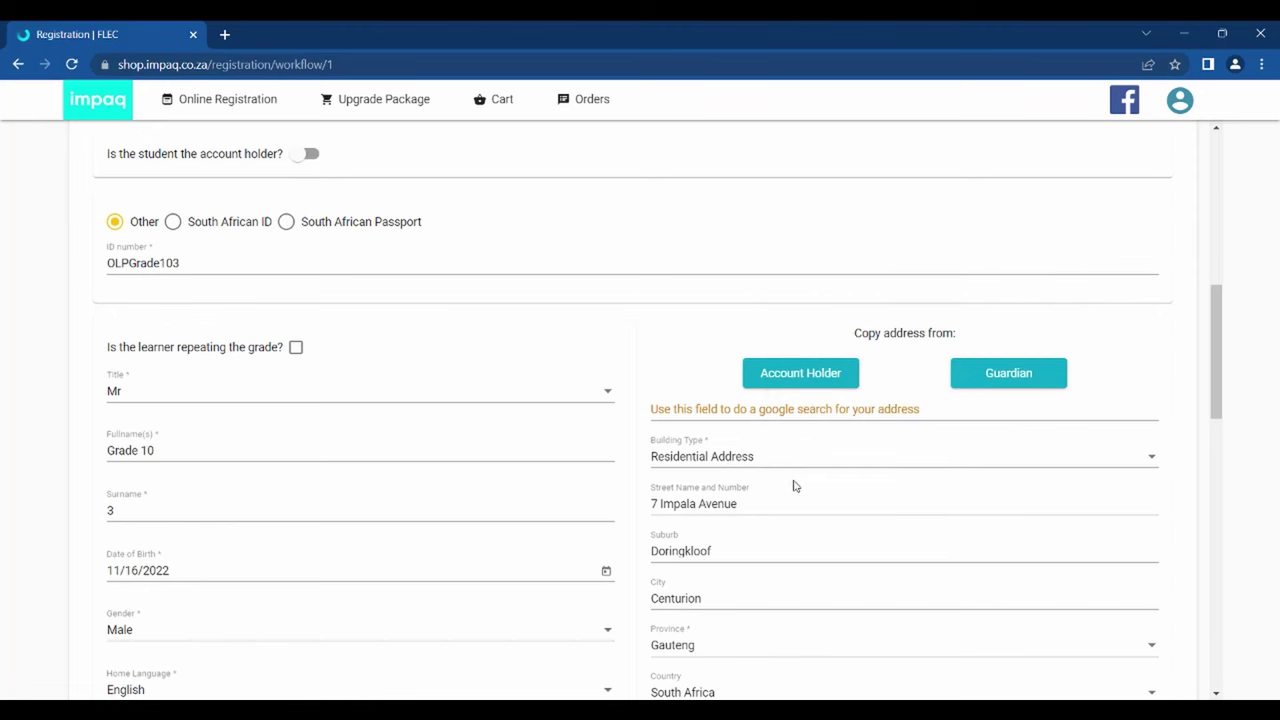
- Leave tutor linking as No Tutor Linking without choosing an independent tutor
{"action": "scroll", "coordinate": [795, 485], "scroll_direction": "down", "scroll_amount": 1}
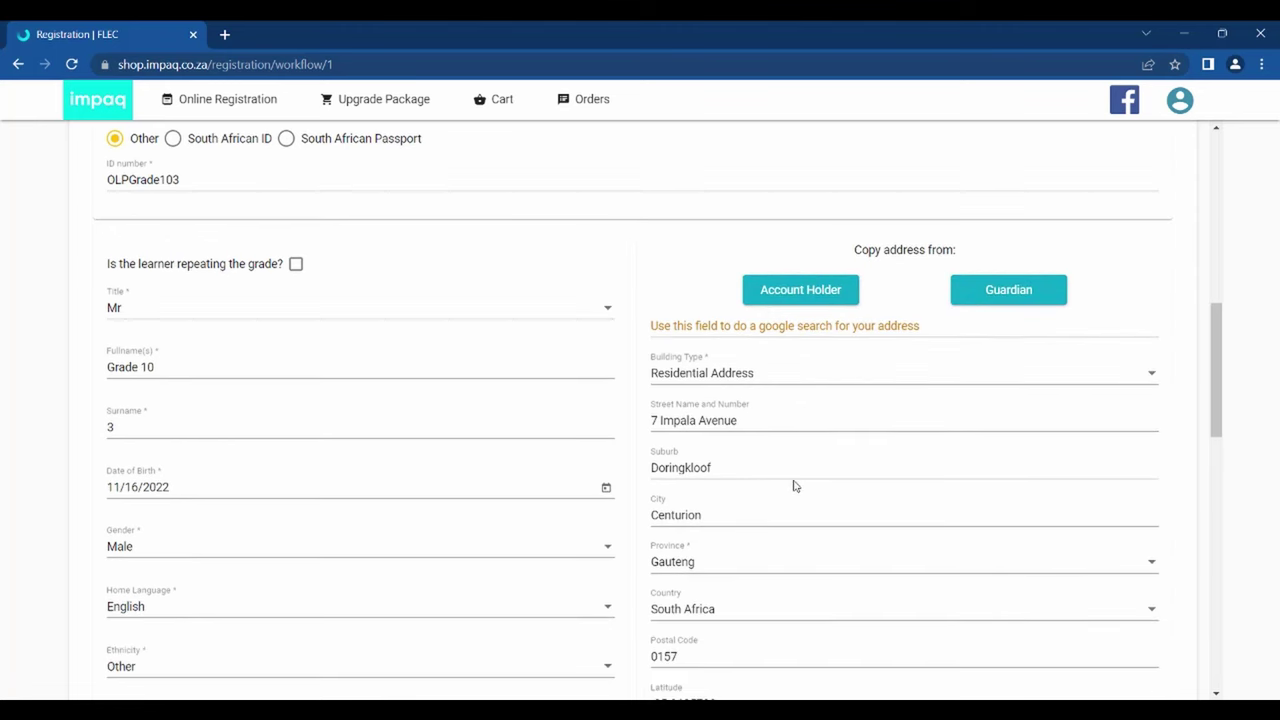
{"action": "scroll", "coordinate": [795, 485], "scroll_direction": "down", "scroll_amount": 1}
{"action": "scroll", "coordinate": [795, 485], "scroll_direction": "down", "scroll_amount": 1}
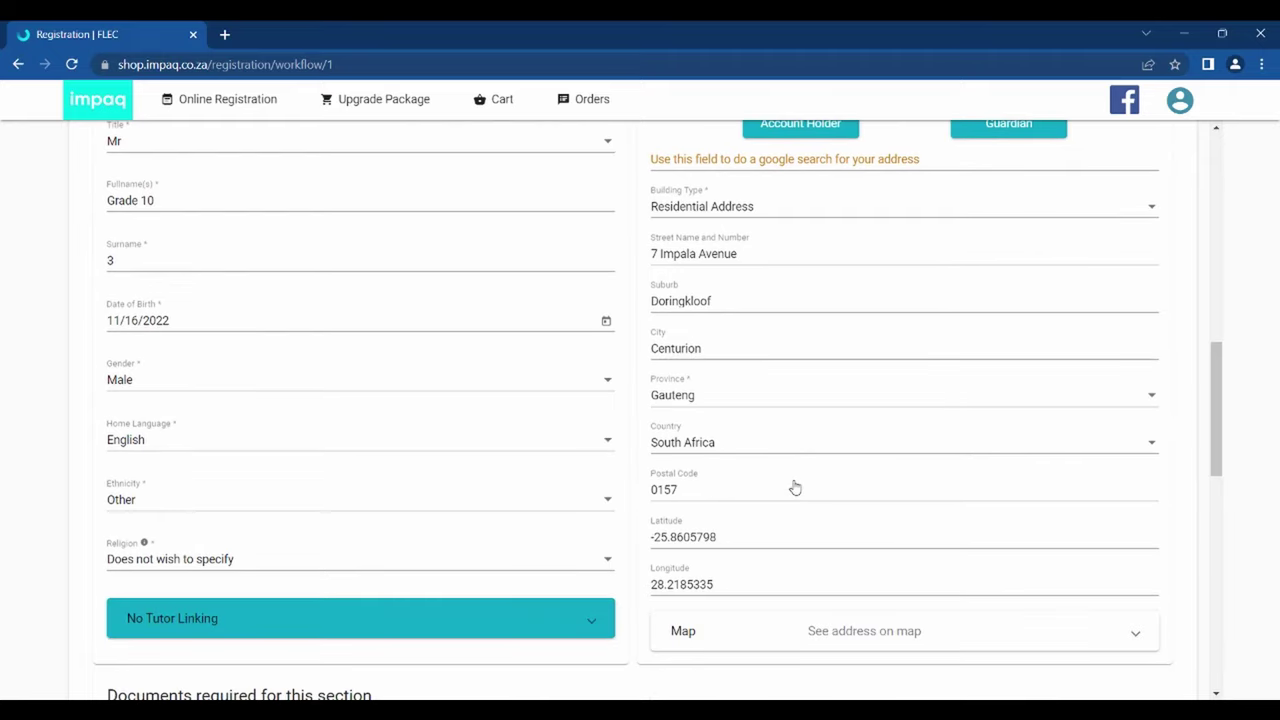
{"action": "scroll", "coordinate": [795, 487], "scroll_direction": "down", "scroll_amount": 1}
{"action": "left_click", "coordinate": [560, 531]}
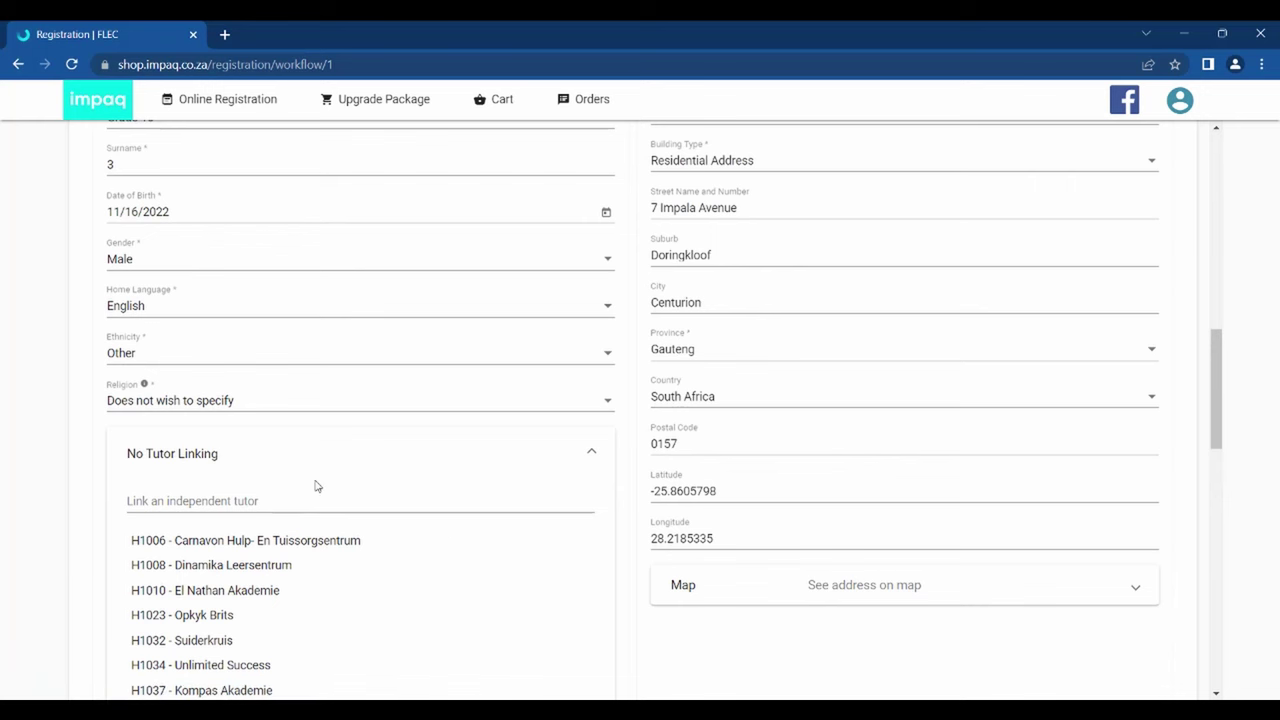
{"action": "left_click", "coordinate": [302, 495]}
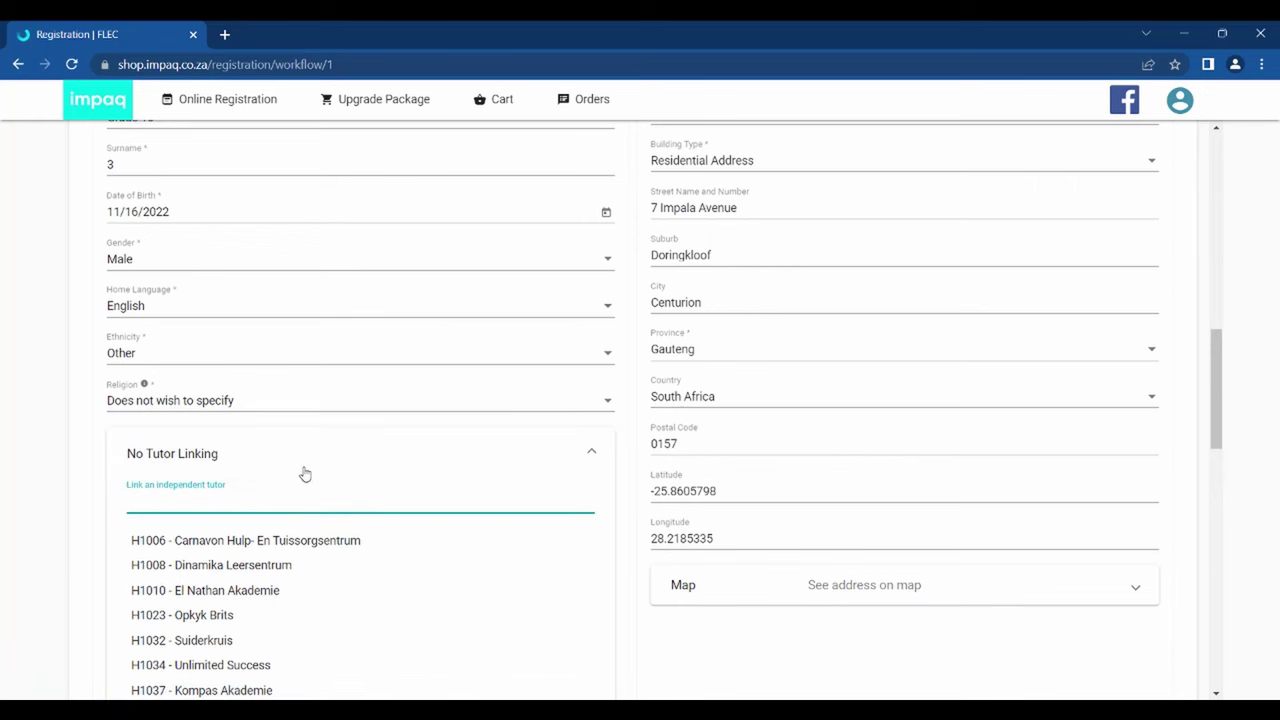
{"action": "left_click", "coordinate": [305, 466]}
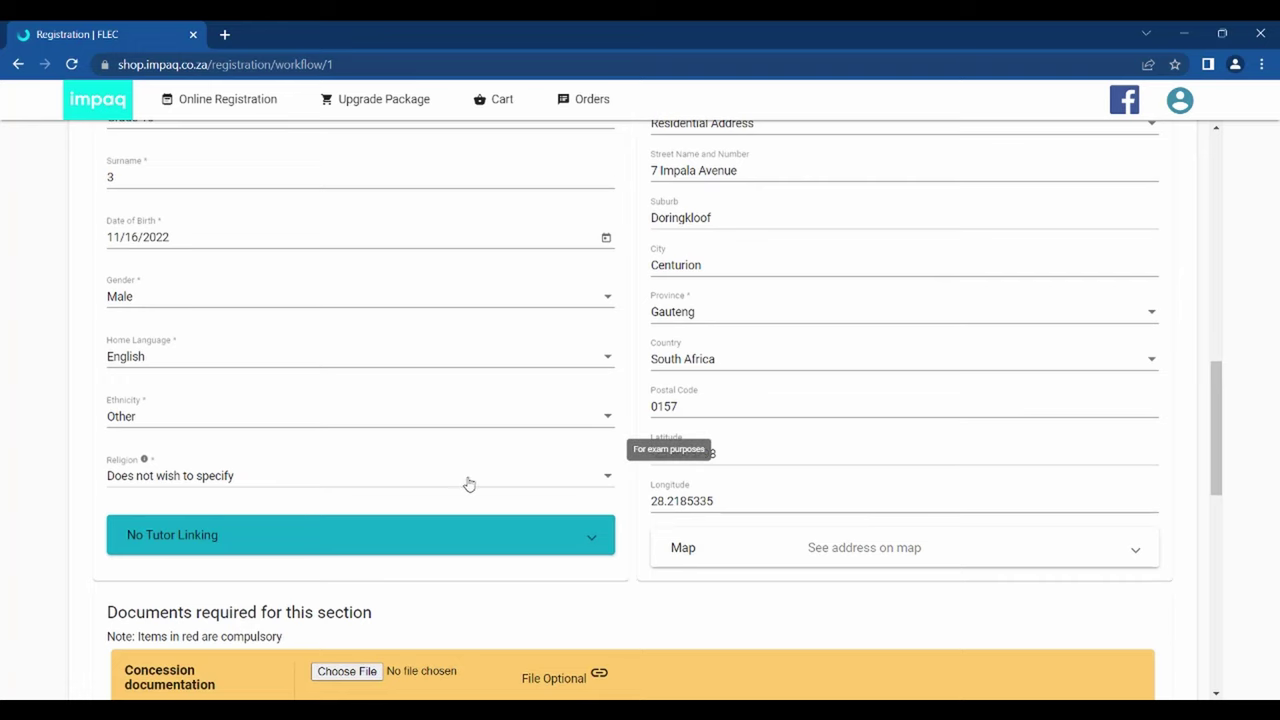
- Attach Registration.pdf from the Documents folder to the Learner ID / Birth Certificate row
{"action": "scroll", "coordinate": [469, 489], "scroll_direction": "down", "scroll_amount": 3}
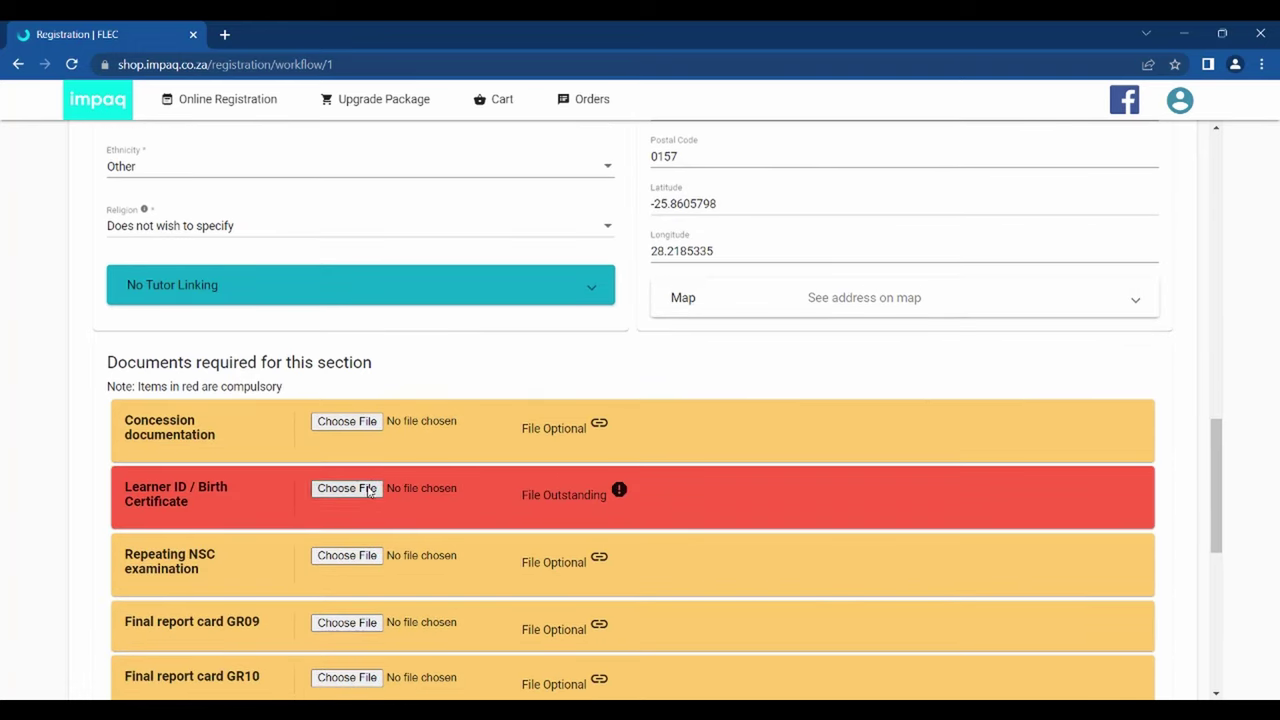
{"action": "left_click", "coordinate": [347, 488]}
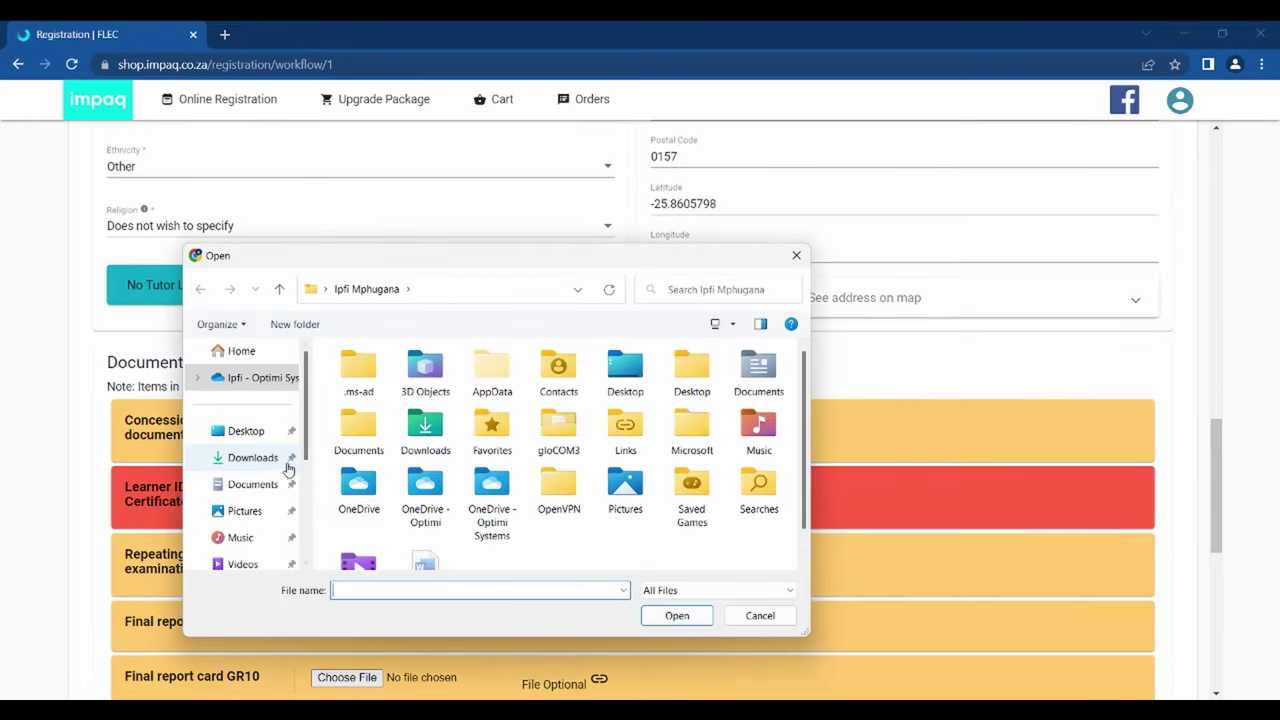
{"action": "left_click", "coordinate": [262, 485]}
{"action": "left_click", "coordinate": [366, 592]}
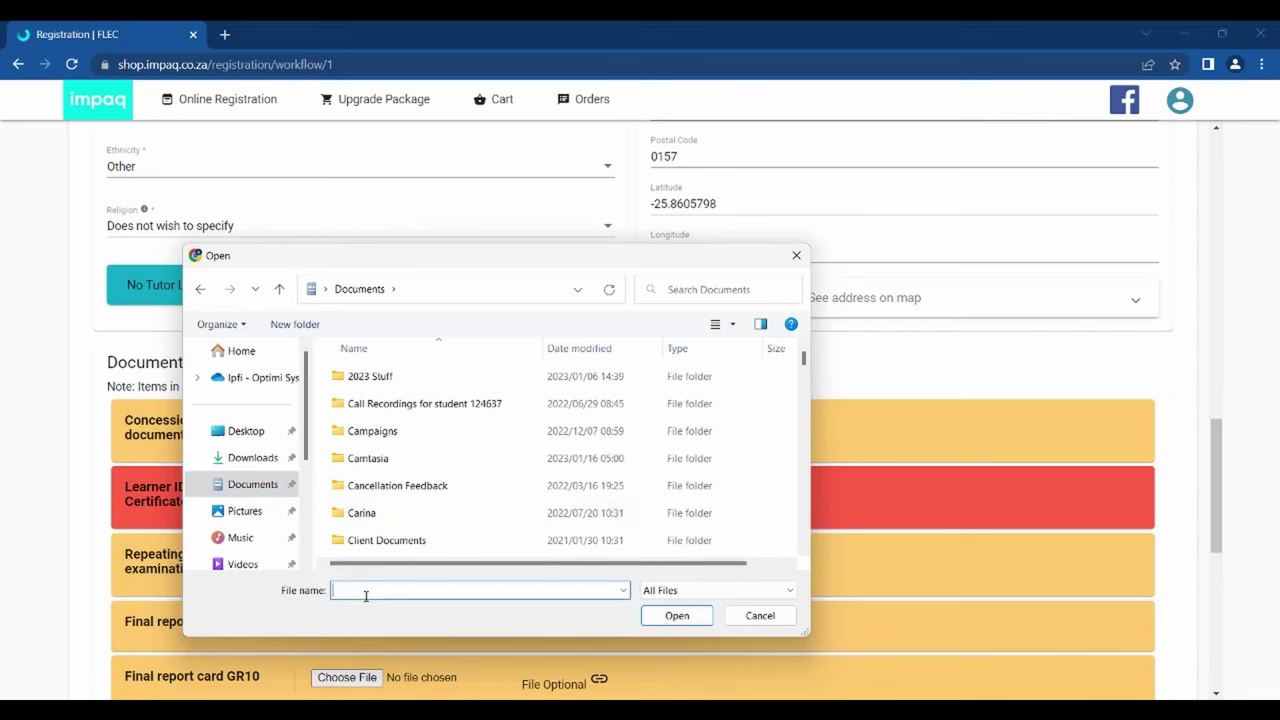
{"action": "type", "text": "regis"}
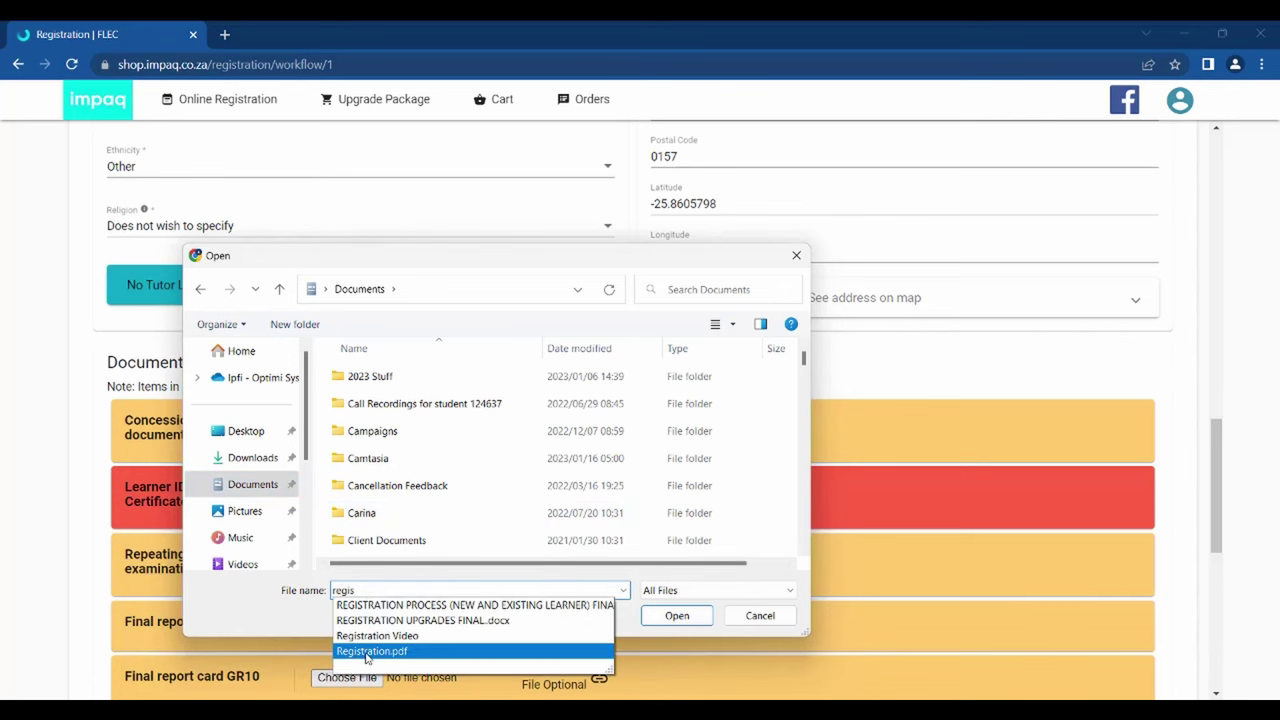
{"action": "left_click", "coordinate": [370, 651]}
{"action": "left_click", "coordinate": [645, 619]}
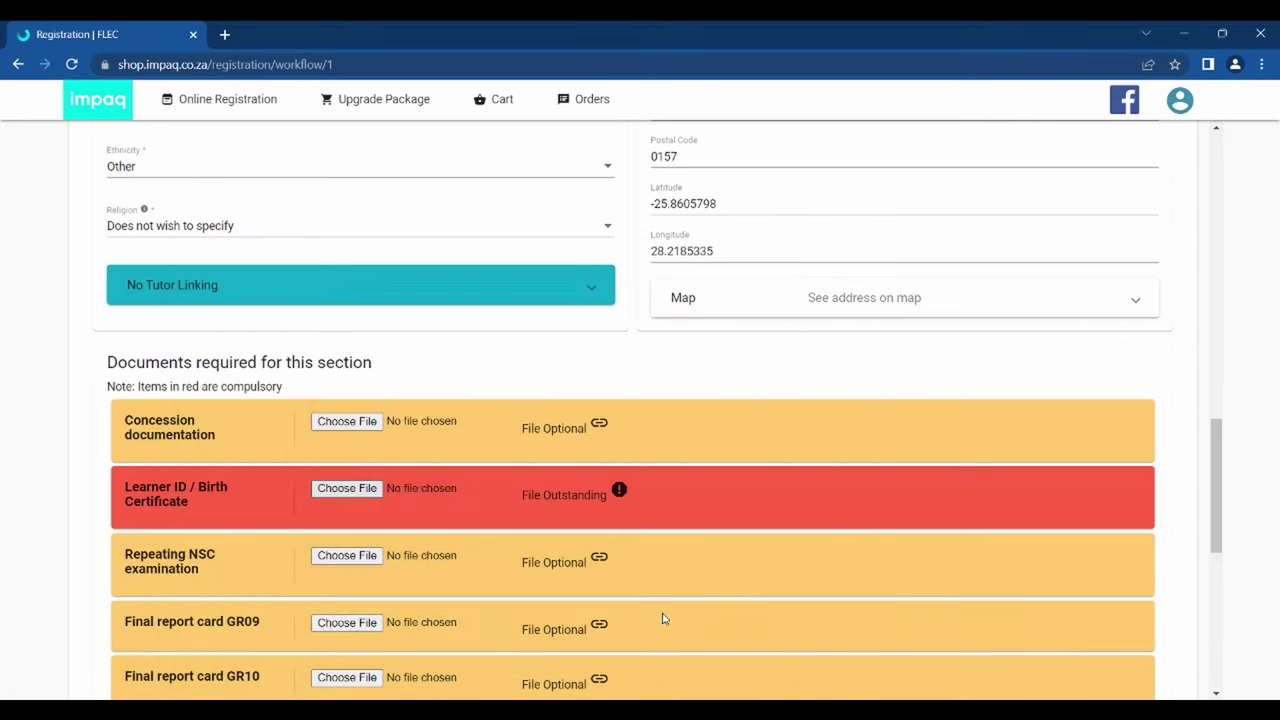
{"action": "scroll", "coordinate": [780, 551], "scroll_direction": "down", "scroll_amount": 4}
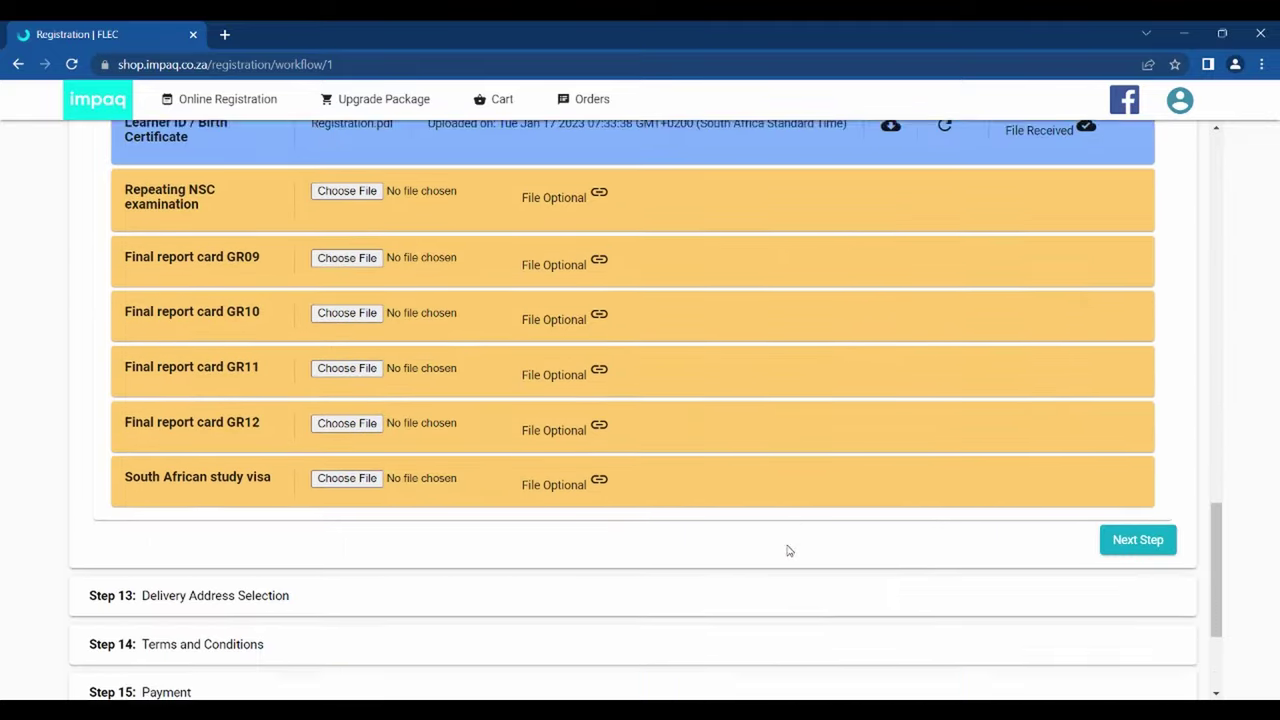
- In Step 13, pick the delivery street address from the Google address search results
{"action": "left_click", "coordinate": [1136, 488]}
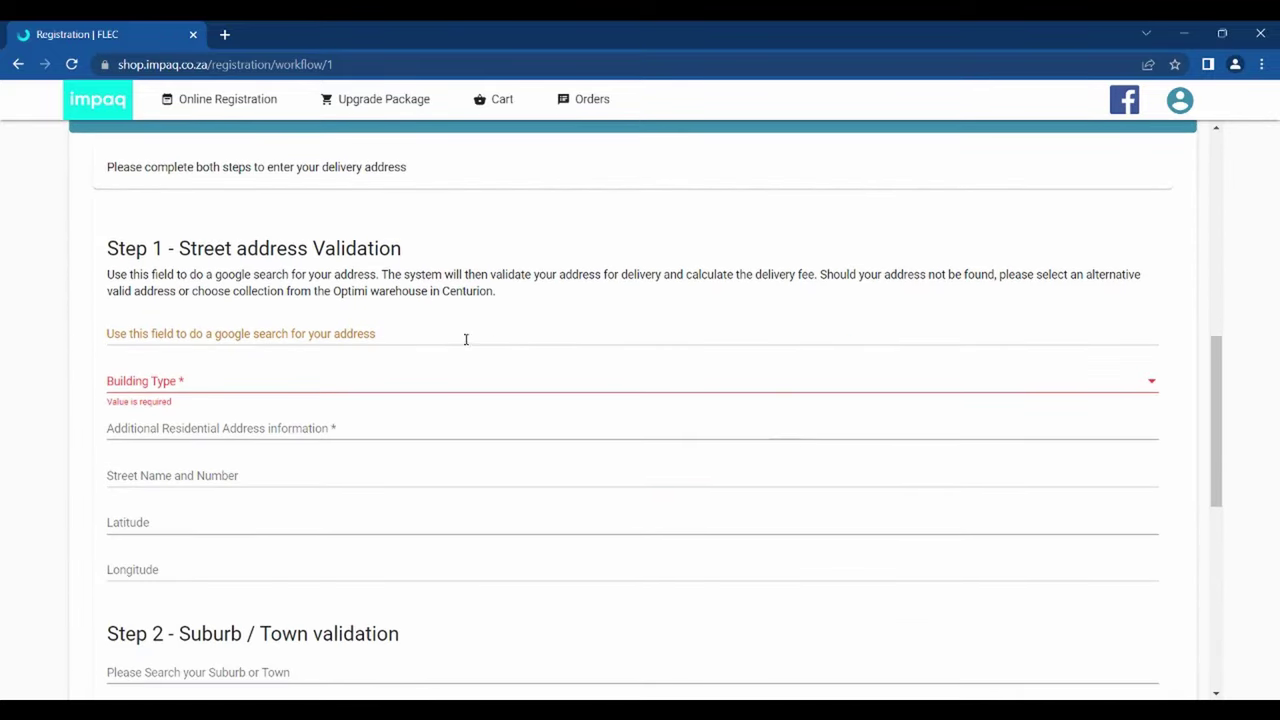
{"action": "left_click", "coordinate": [443, 332]}
{"action": "type", "text": "7"}
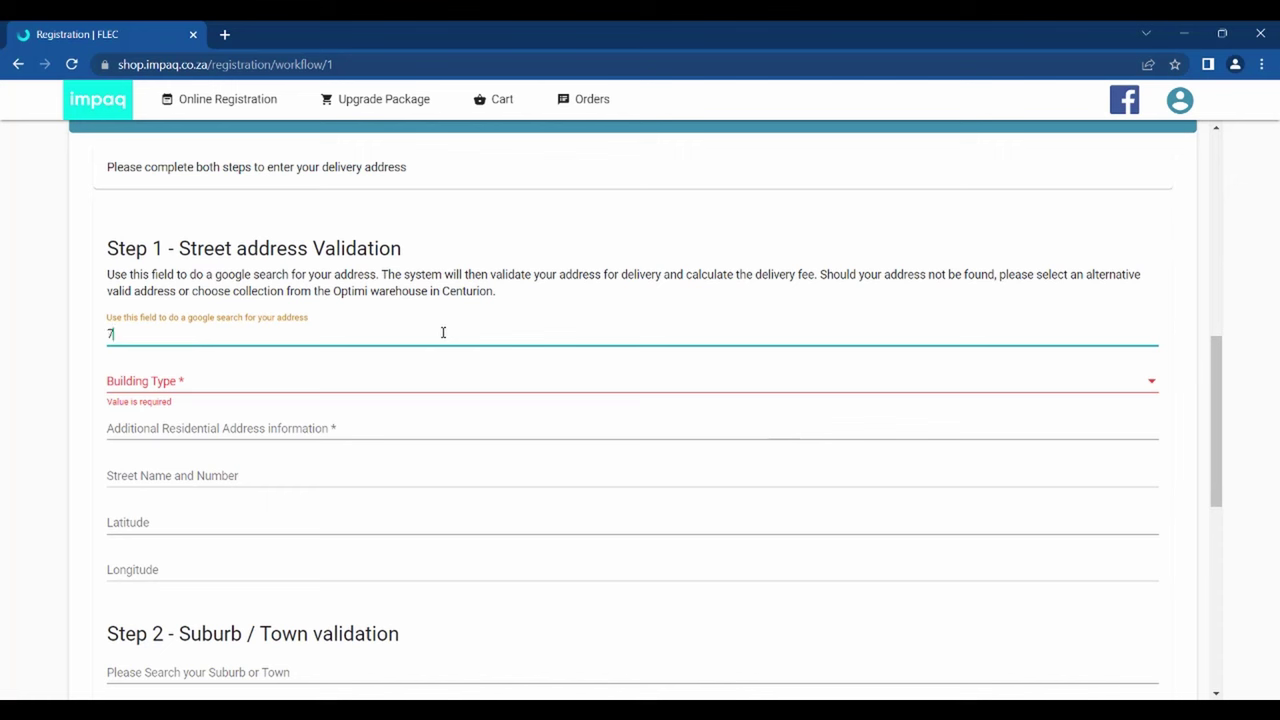
{"action": "type", "text": " impa"}
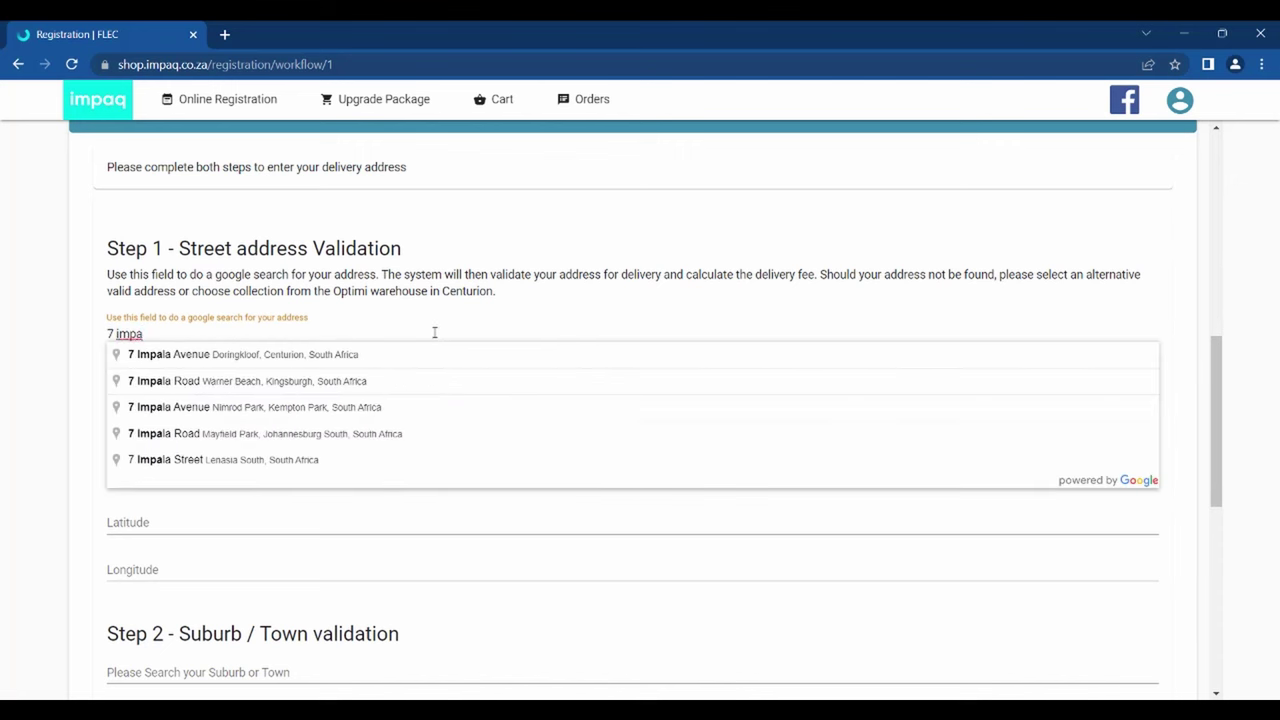
{"action": "left_click", "coordinate": [286, 356]}
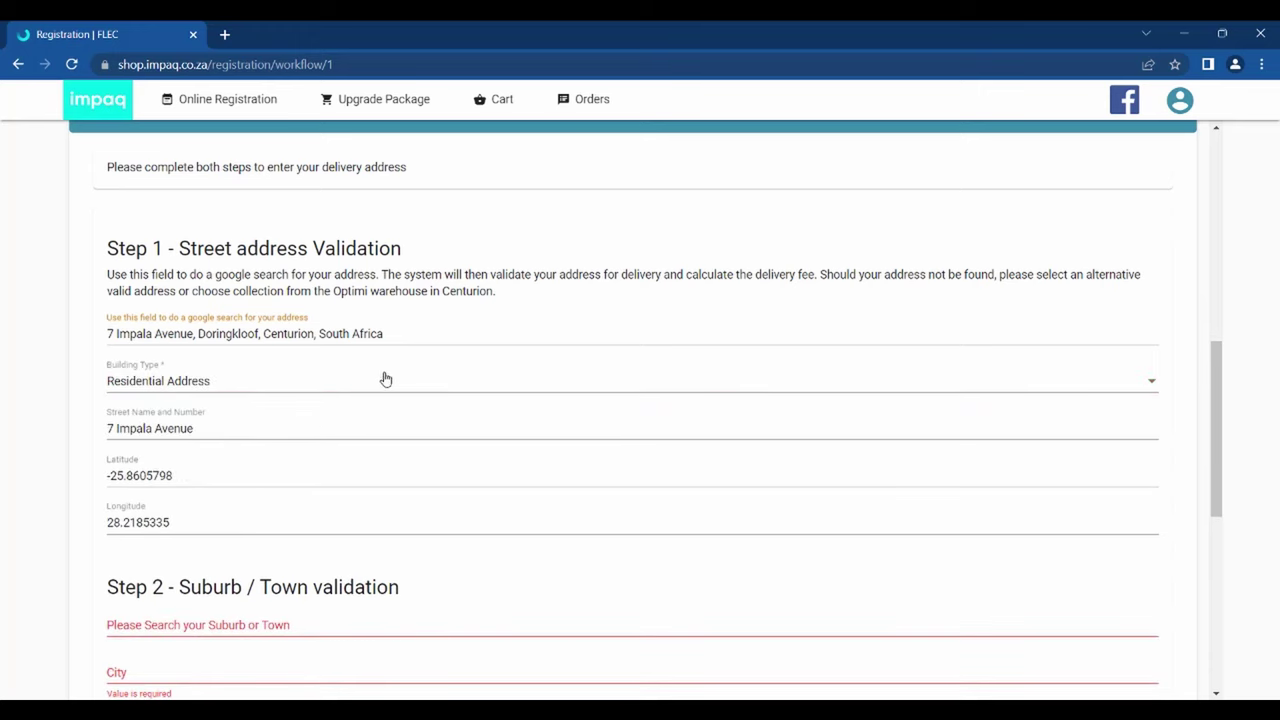
{"action": "scroll", "coordinate": [386, 380], "scroll_direction": "down", "scroll_amount": 3}
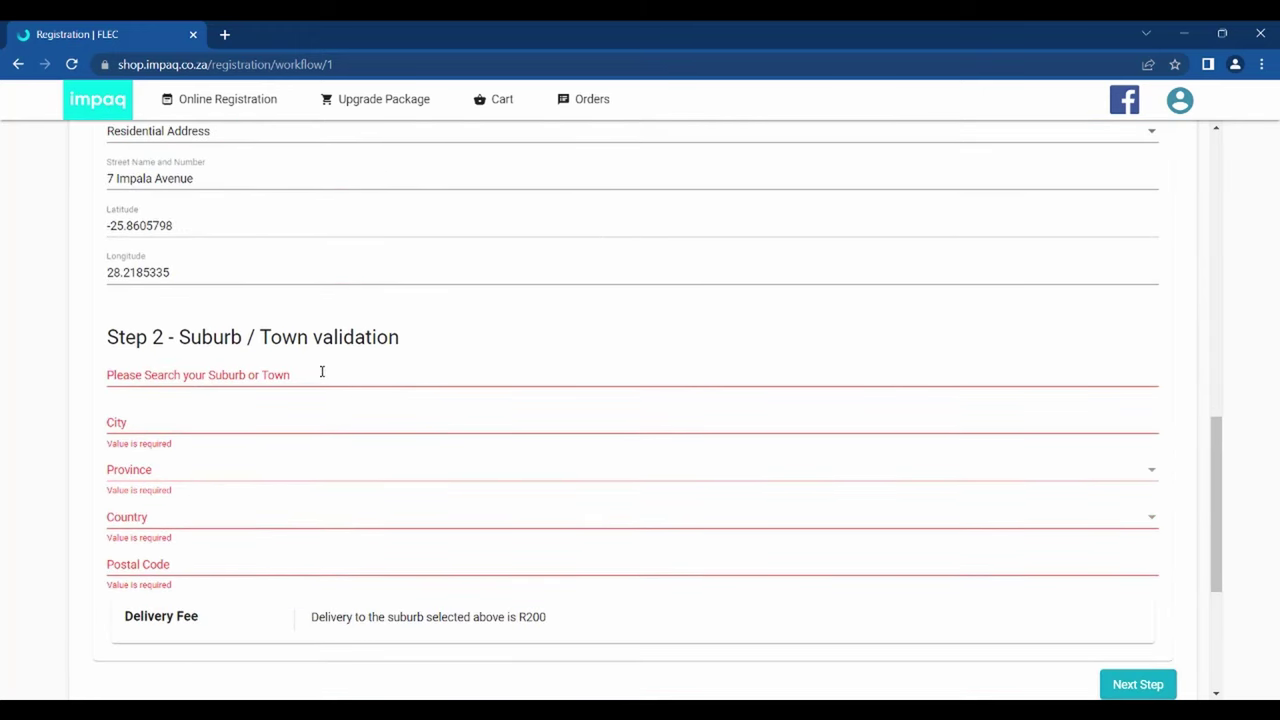
- Choose the matching suburb from the suburb search so the R200 delivery fee appears
{"action": "left_click", "coordinate": [322, 371]}
{"action": "type", "text": "dorin"}
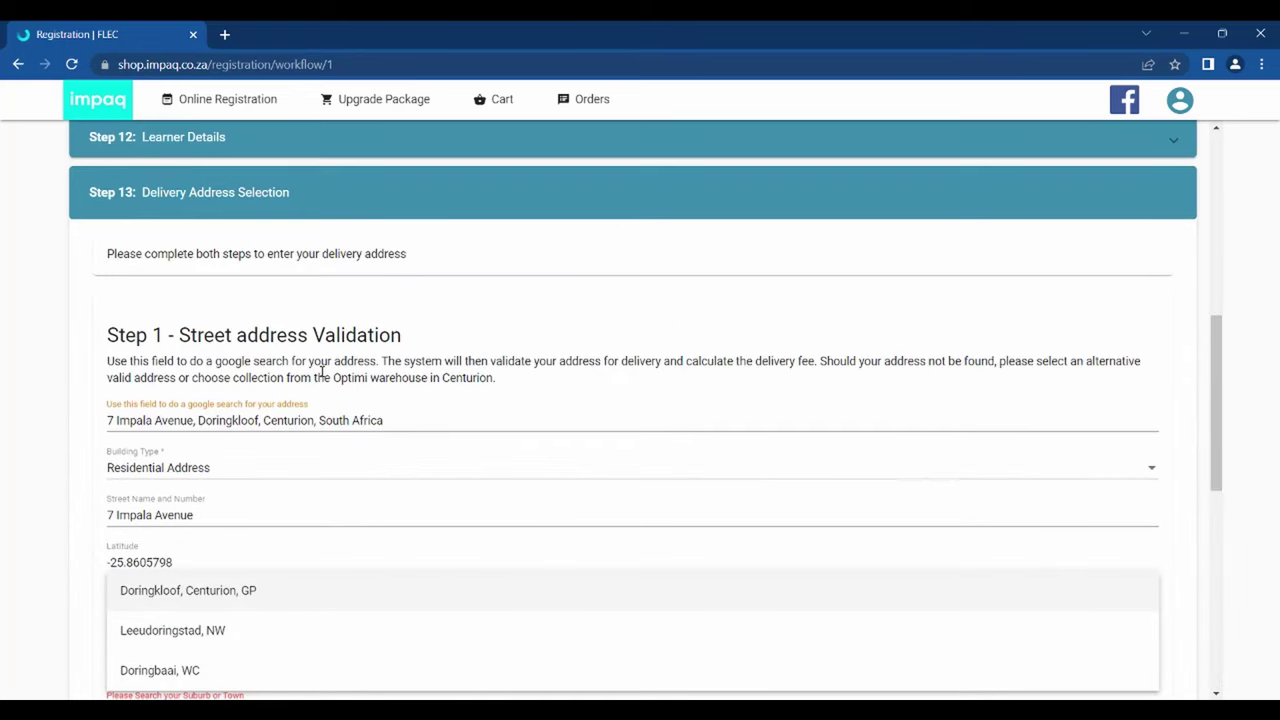
{"action": "left_click", "coordinate": [231, 597]}
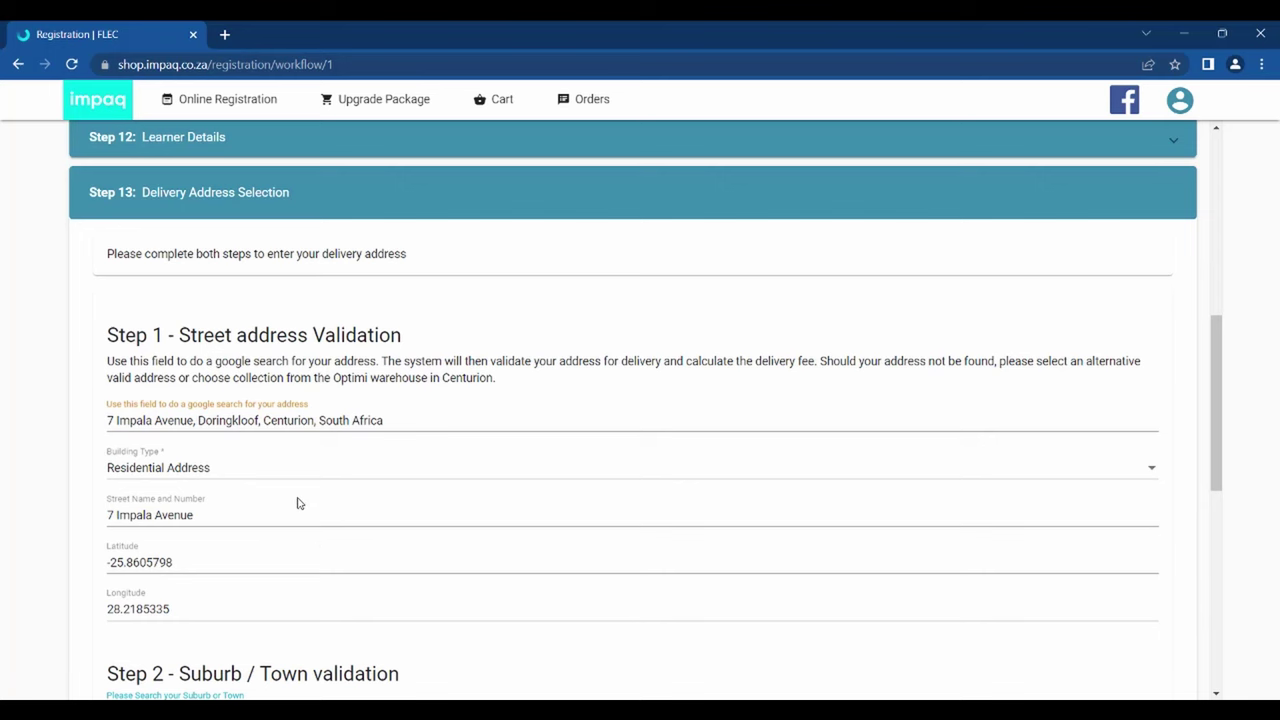
{"action": "scroll", "coordinate": [297, 503], "scroll_direction": "down", "scroll_amount": 3}
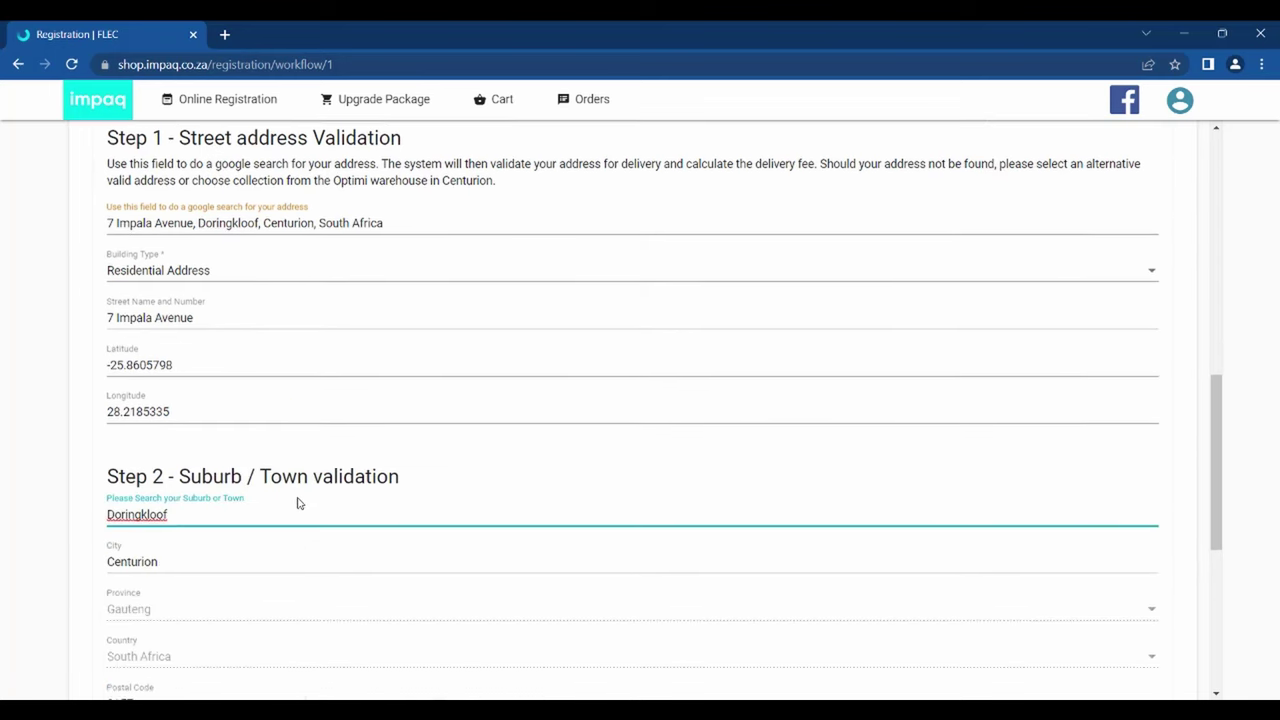
{"action": "scroll", "coordinate": [297, 503], "scroll_direction": "down", "scroll_amount": 1}
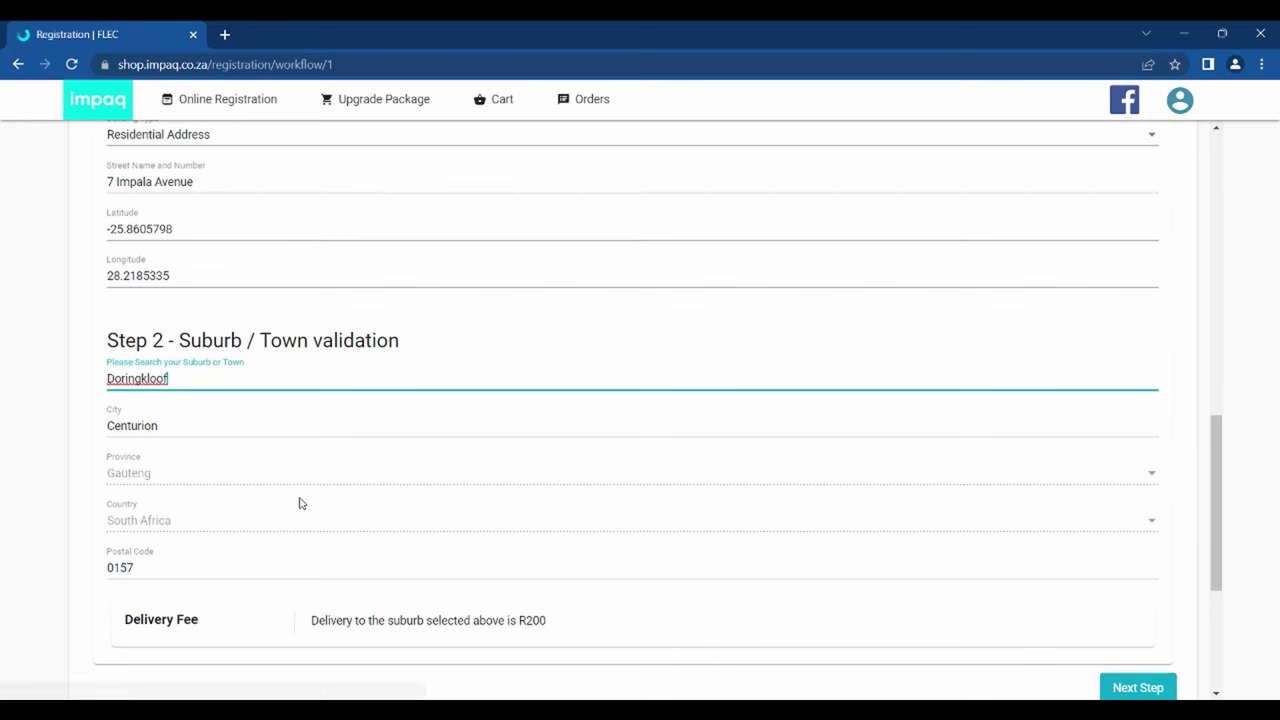
{"action": "scroll", "coordinate": [932, 596], "scroll_direction": "down", "scroll_amount": 1}
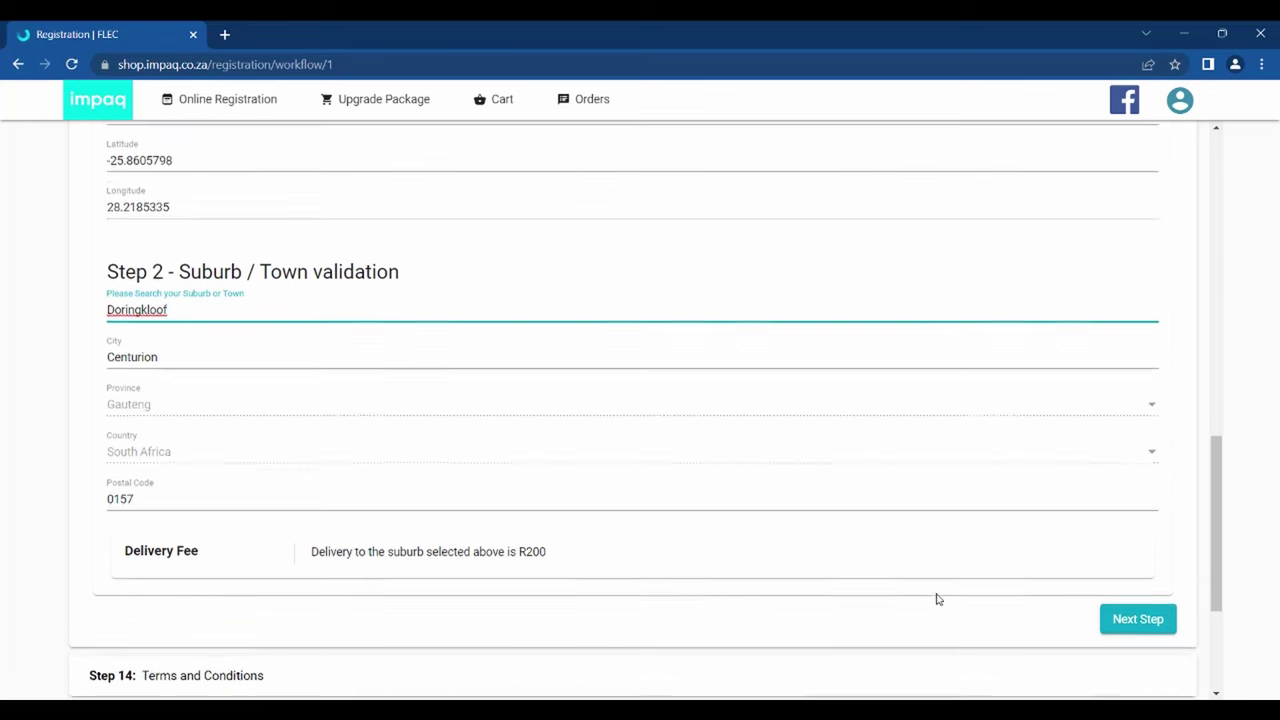
- Read through Step 14's terms, tick both the terms and communication-consent boxes, and proceed to payment
{"action": "left_click", "coordinate": [1137, 606]}
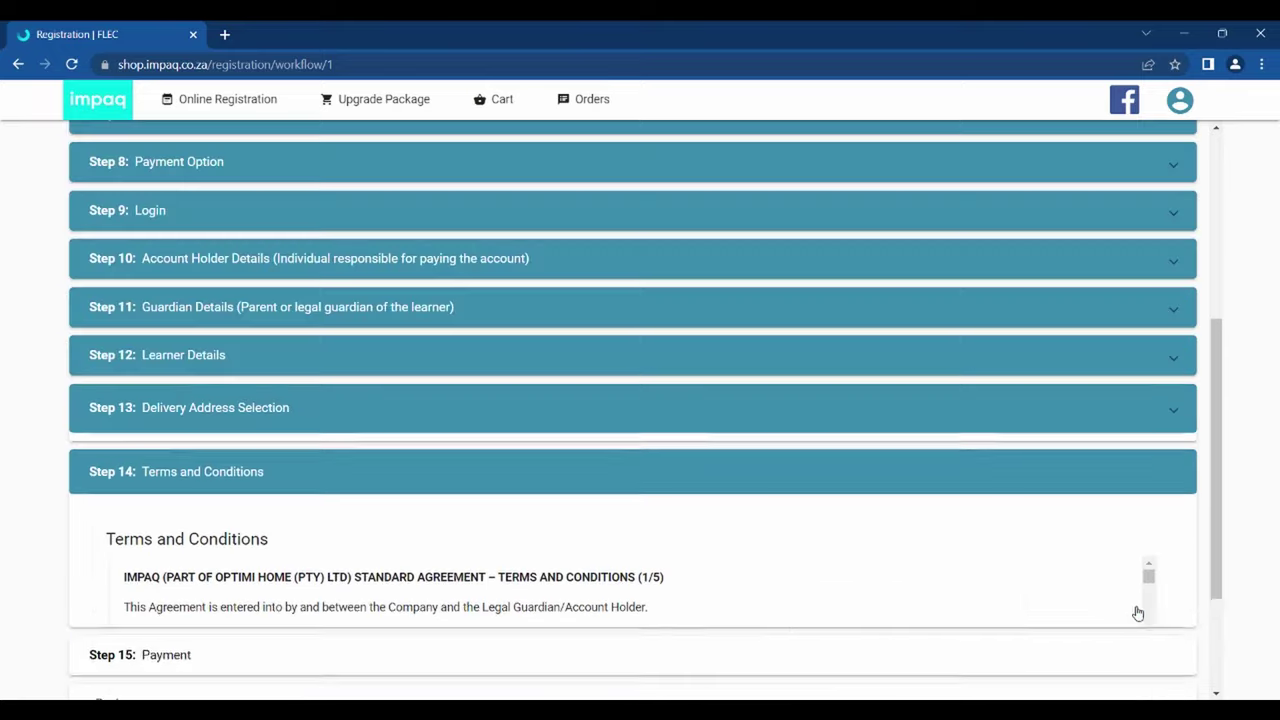
{"action": "scroll", "coordinate": [1100, 600], "scroll_direction": "down", "scroll_amount": 5}
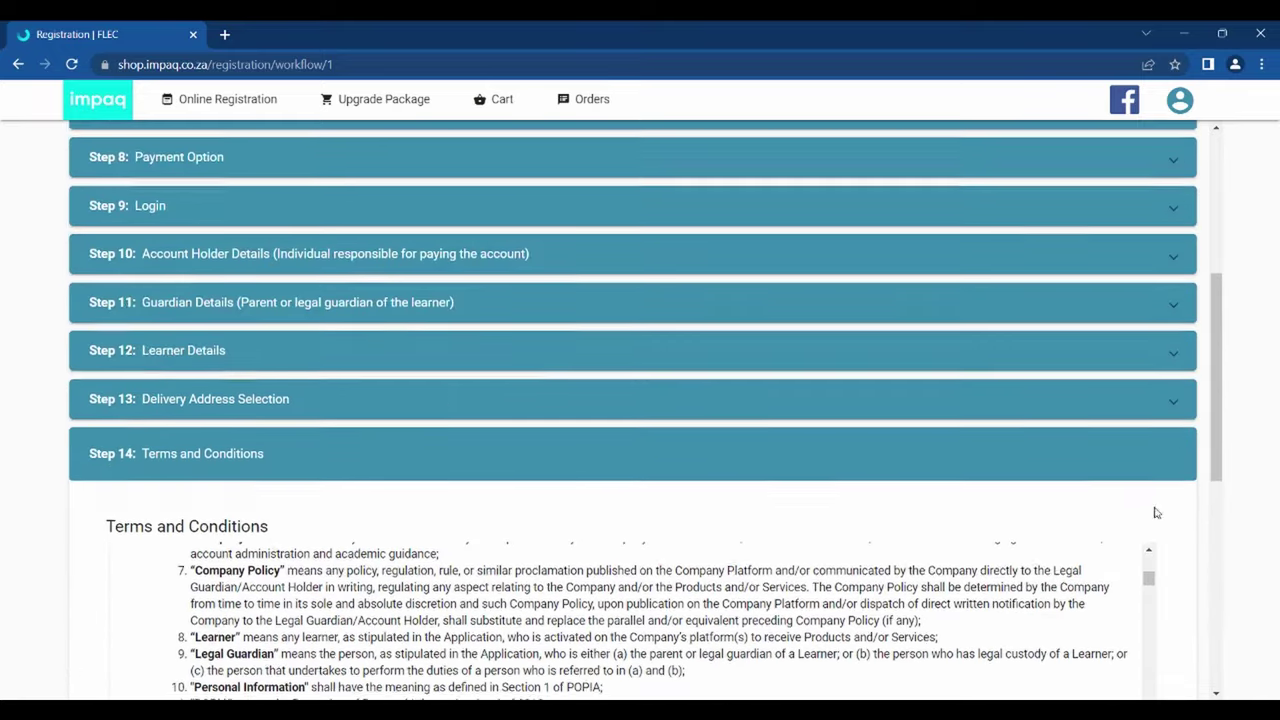
{"action": "scroll", "coordinate": [985, 495], "scroll_direction": "down", "scroll_amount": 3}
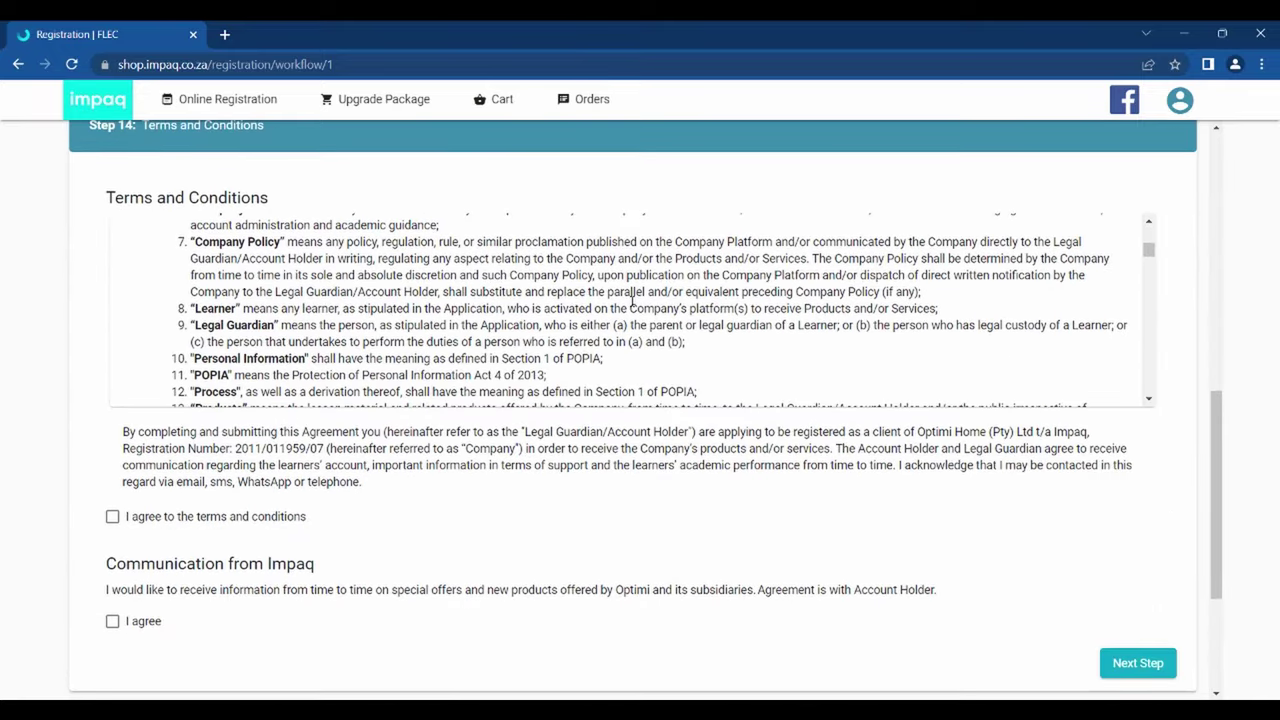
{"action": "scroll", "coordinate": [645, 306], "scroll_direction": "down", "scroll_amount": 2}
{"action": "scroll", "coordinate": [645, 306], "scroll_direction": "down", "scroll_amount": 5}
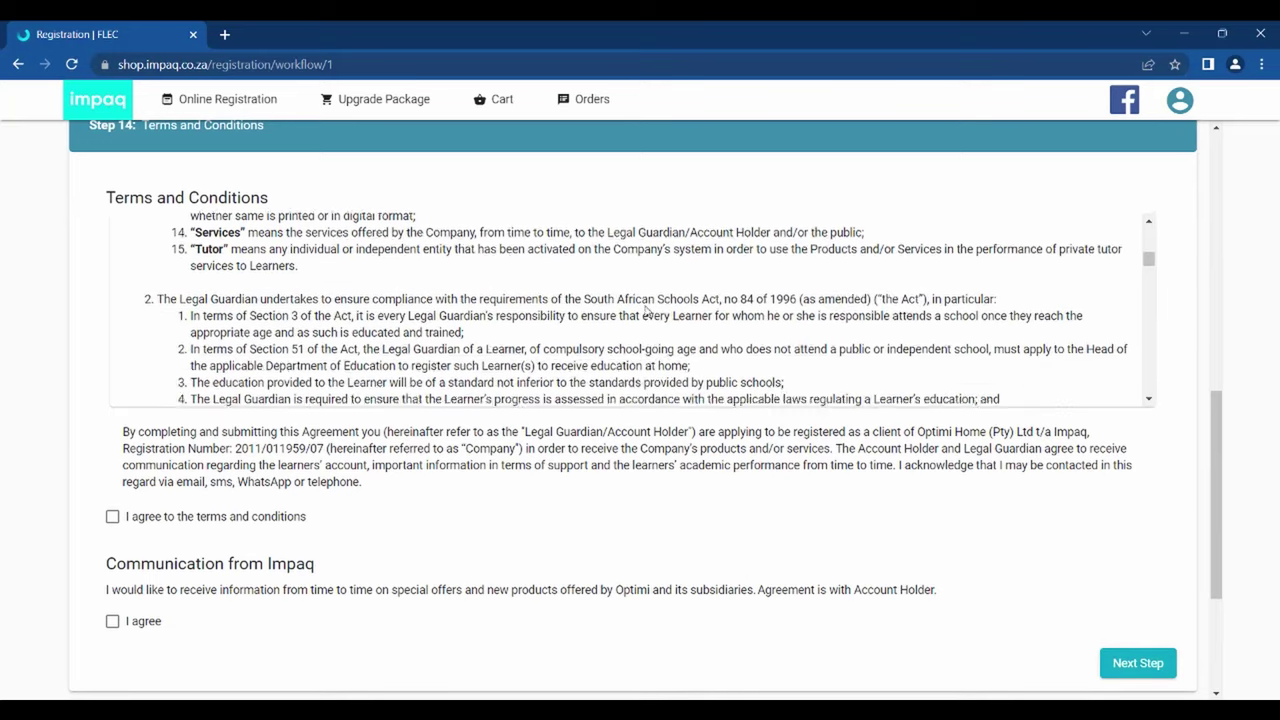
{"action": "scroll", "coordinate": [645, 310], "scroll_direction": "down", "scroll_amount": 5}
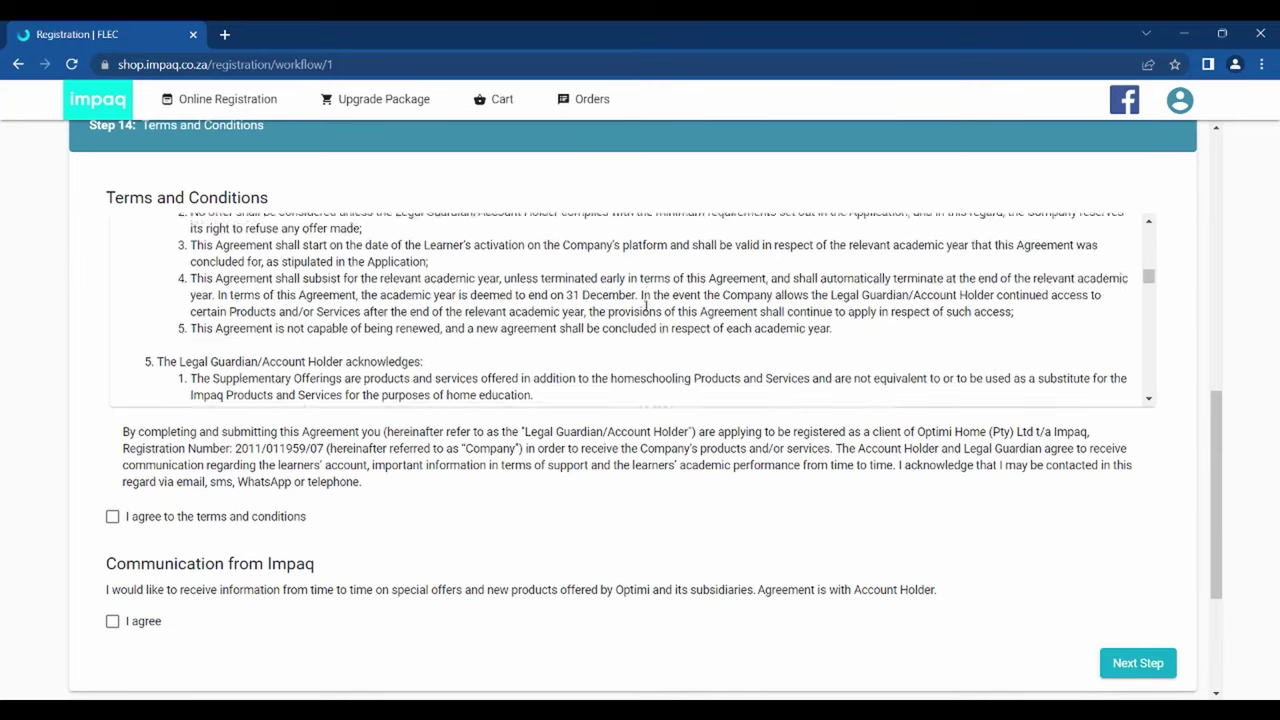
{"action": "scroll", "coordinate": [646, 306], "scroll_direction": "down", "scroll_amount": 6}
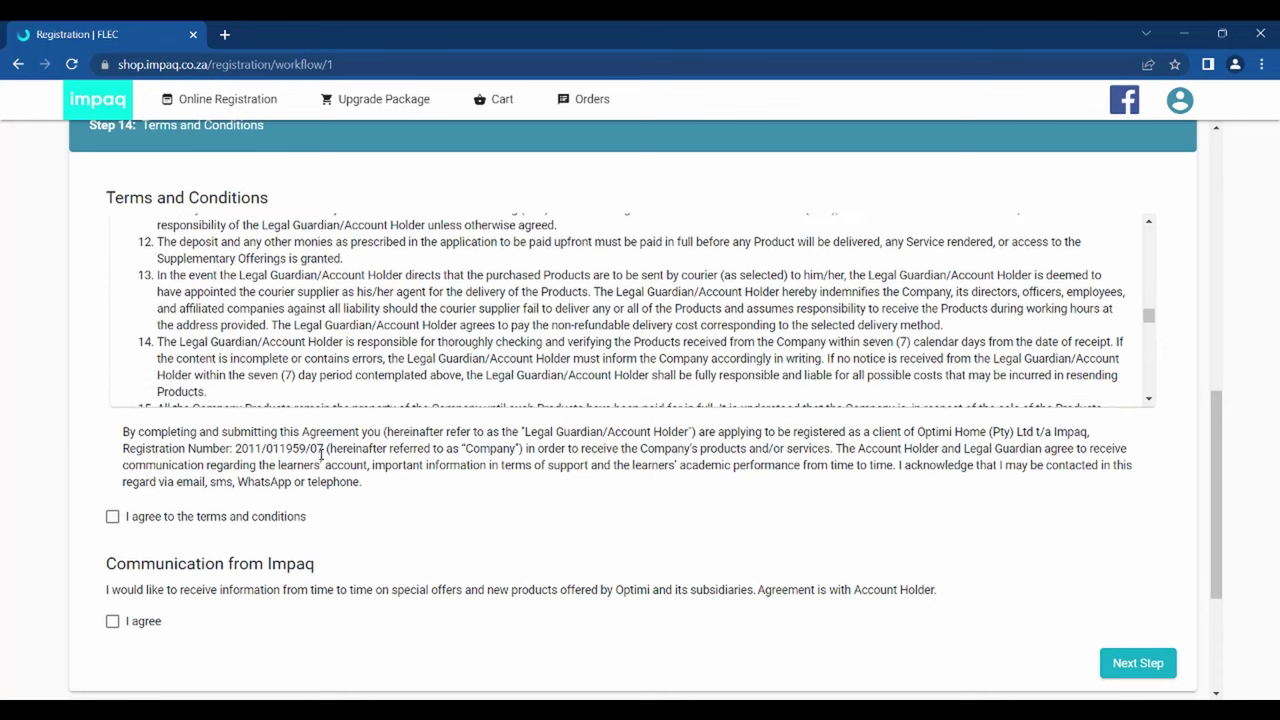
{"action": "left_click", "coordinate": [113, 518]}
{"action": "left_click", "coordinate": [113, 623]}
{"action": "left_click", "coordinate": [1123, 667]}
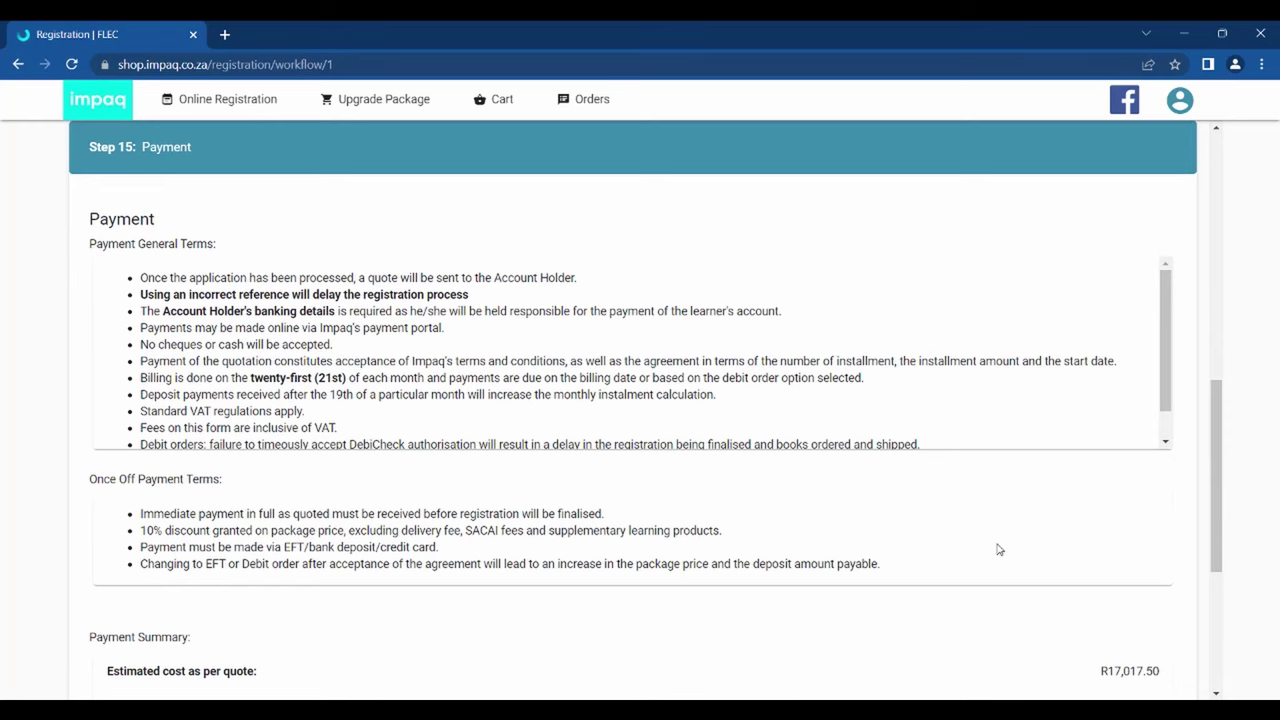
- Check the R17,017.50 payment summary and proceed to the Review section
{"action": "scroll", "coordinate": [997, 549], "scroll_direction": "down", "scroll_amount": 2}
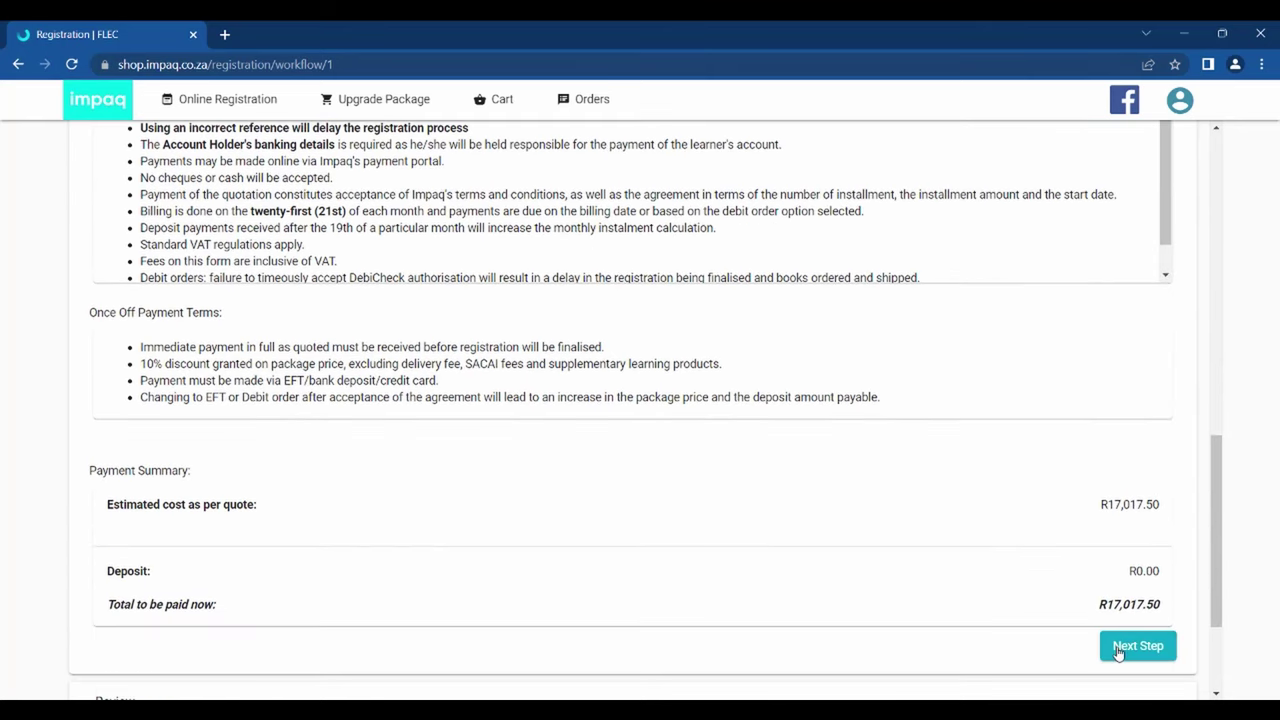
{"action": "left_click", "coordinate": [1118, 648]}
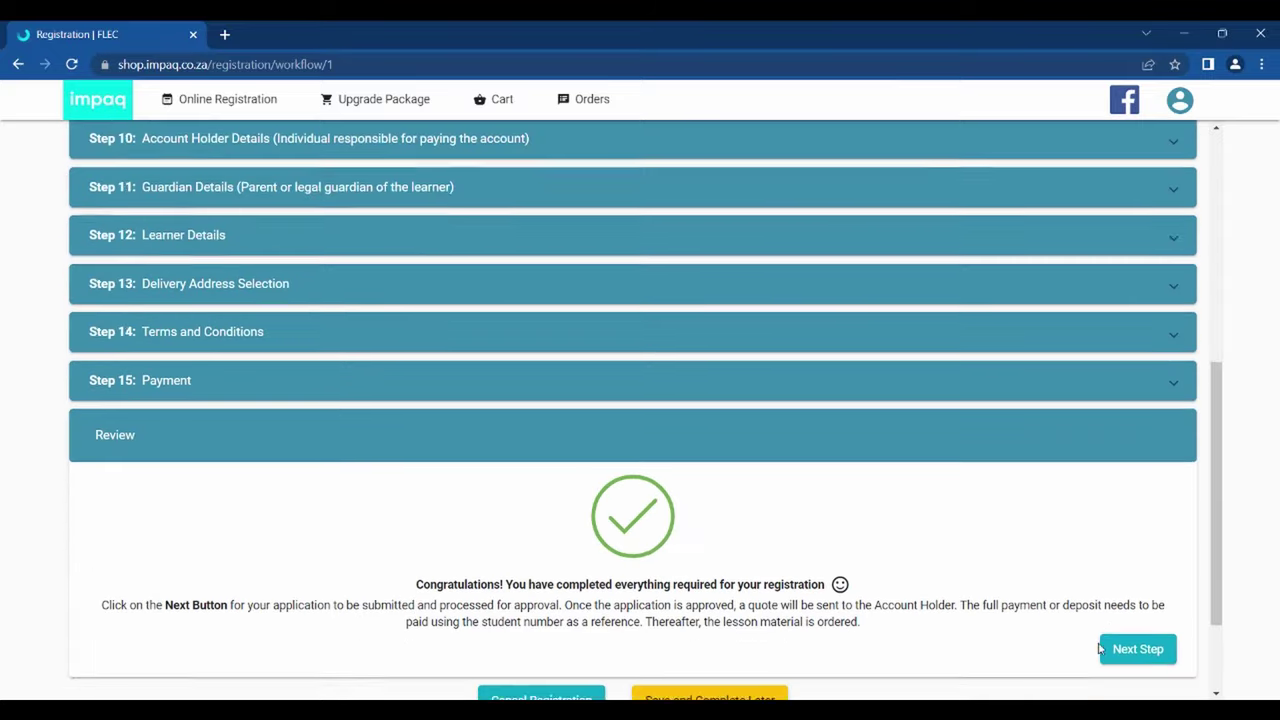
{"action": "scroll", "coordinate": [1074, 560], "scroll_direction": "down", "scroll_amount": 2}
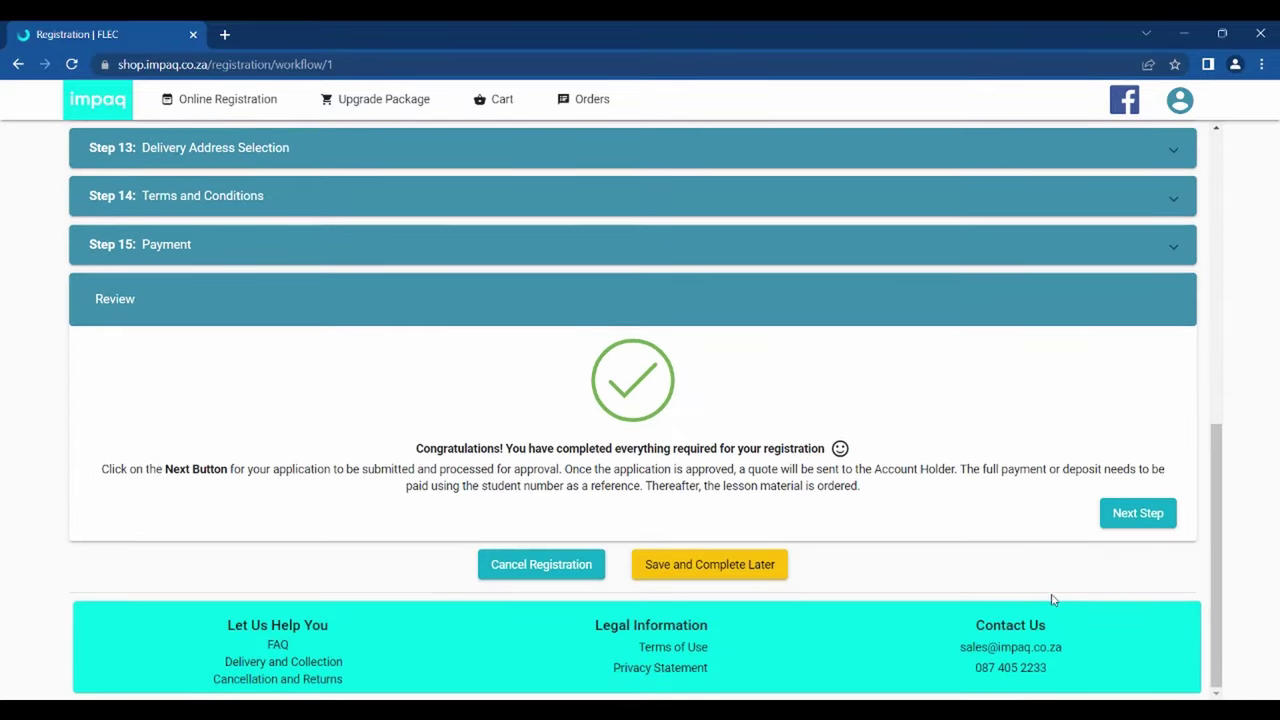
- Submit the completed registration application from the Review section
{"action": "left_click", "coordinate": [1120, 522]}
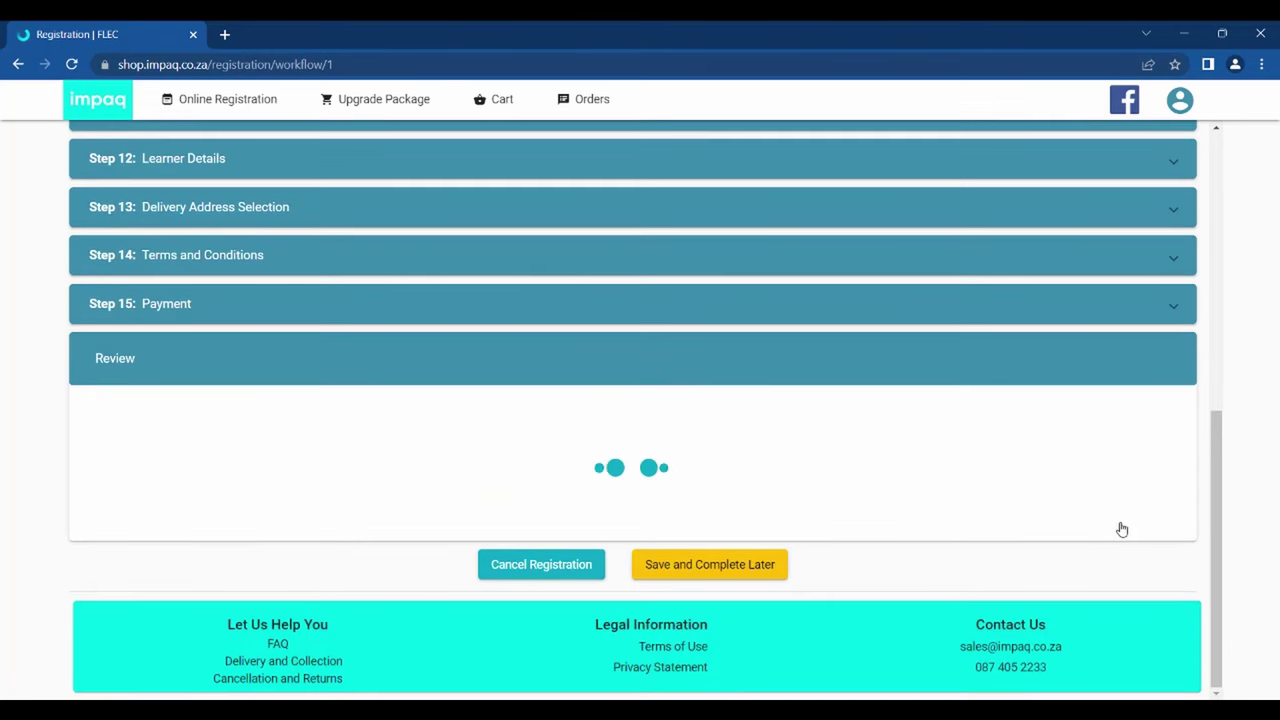